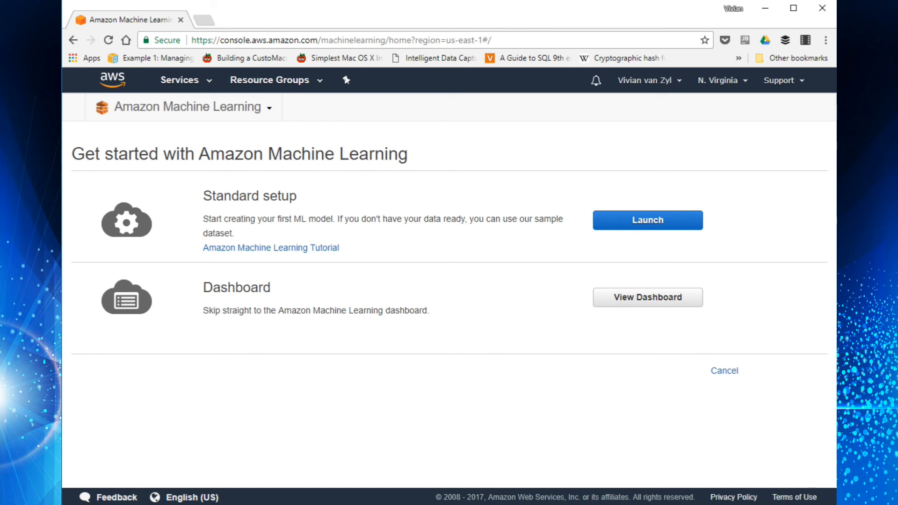
- Open banking.csv from the Ai folder and examine the y column's values in the first data rows
{"action": "left_click", "coordinate": [299, 504]}
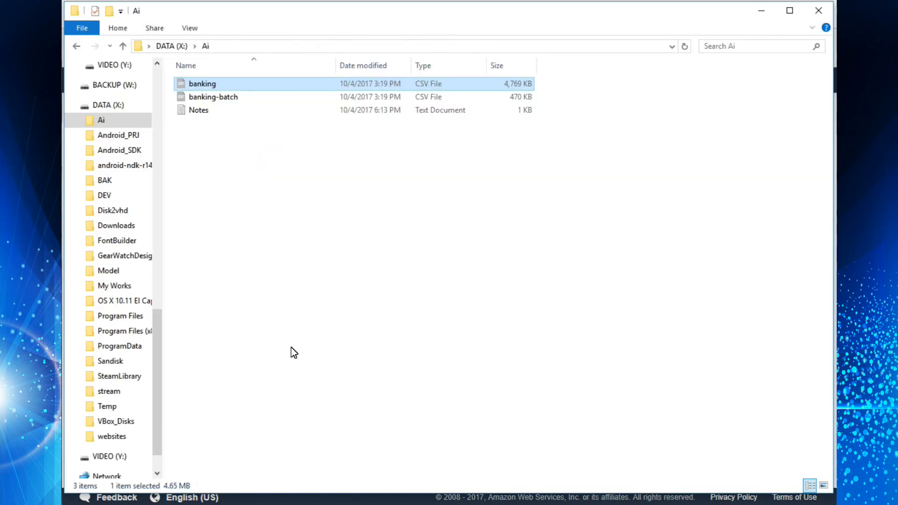
{"action": "double_click", "coordinate": [222, 83]}
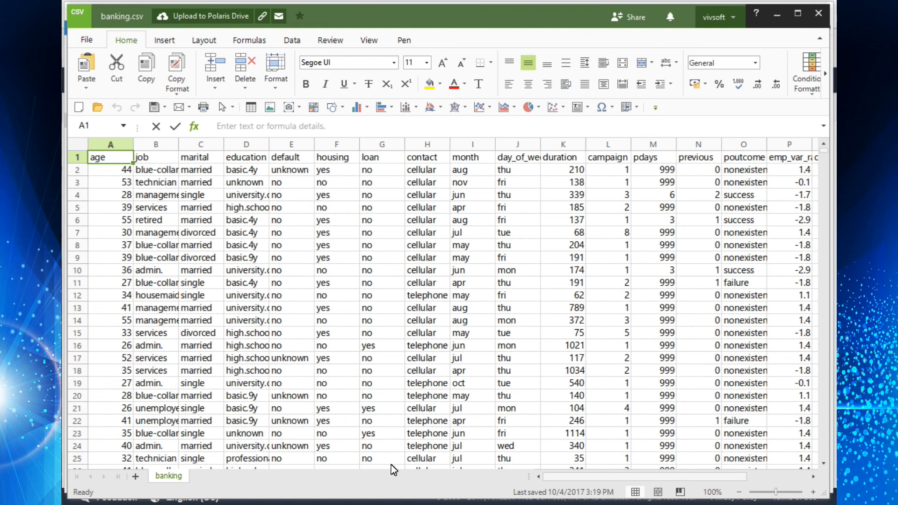
{"action": "left_click_drag", "start_coordinate": [608, 480], "coordinate": [693, 487]}
{"action": "left_click", "coordinate": [798, 160]}
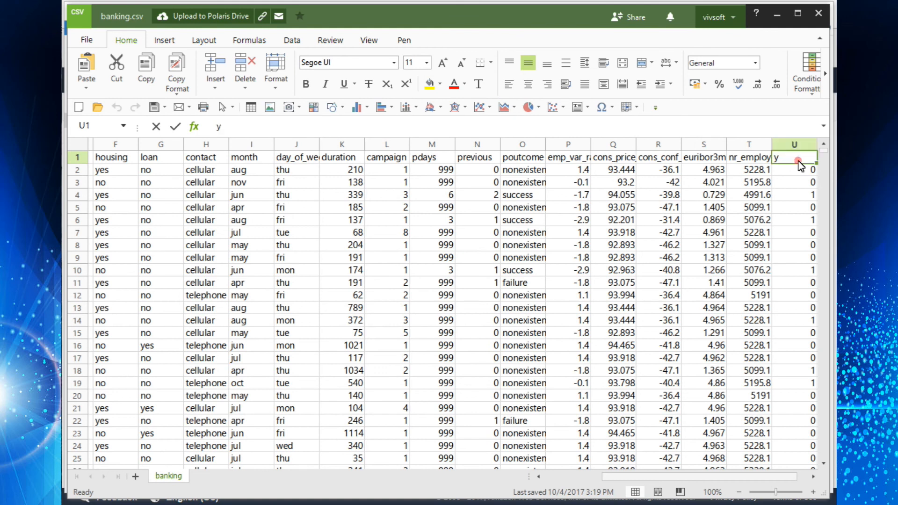
{"action": "left_click", "coordinate": [796, 144]}
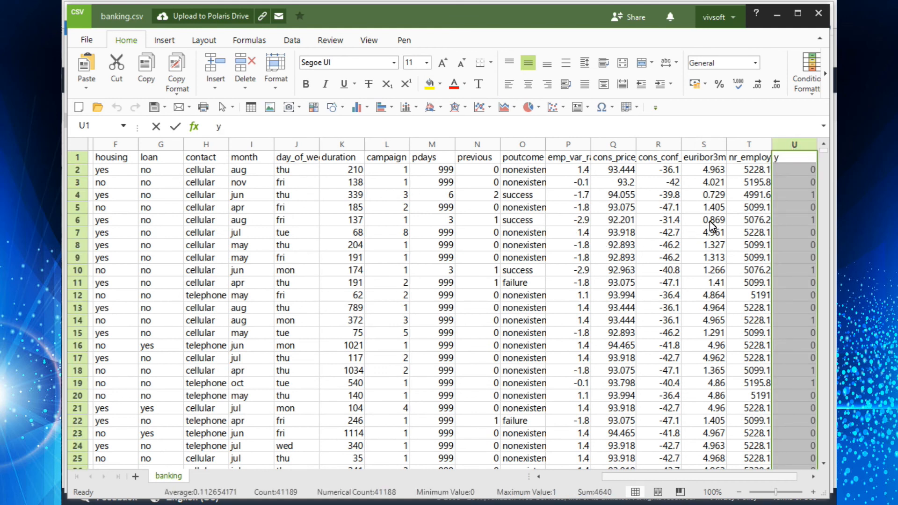
{"action": "left_click", "coordinate": [808, 194]}
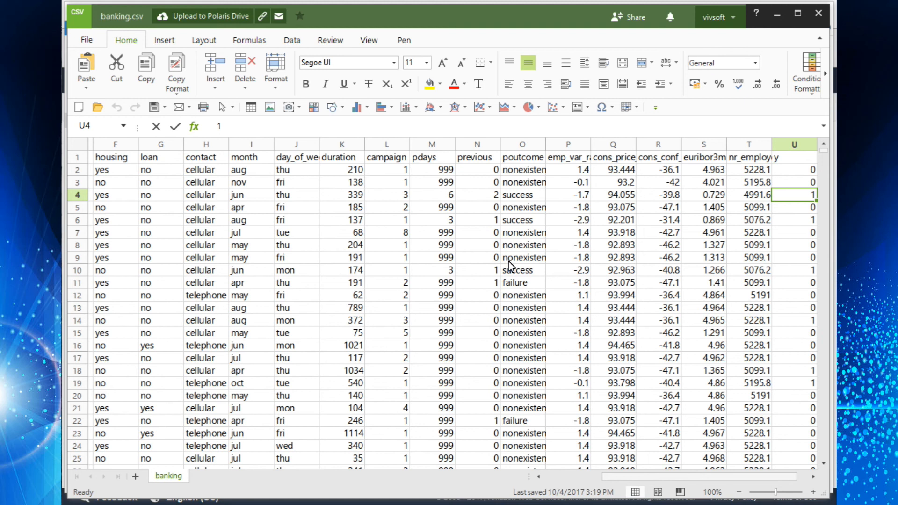
{"action": "left_click", "coordinate": [811, 173]}
{"action": "left_click", "coordinate": [803, 183]}
{"action": "left_click", "coordinate": [803, 194]}
- Examine the job, marital, education and housing values in row 4 and the contact column of banking.csv
{"action": "scroll", "coordinate": [647, 484], "scroll_direction": "left", "scroll_amount": 5}
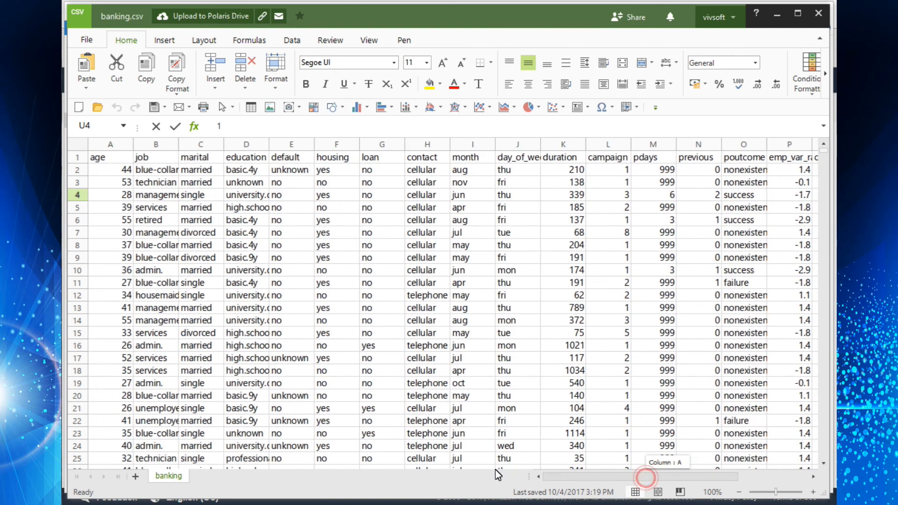
{"action": "left_click", "coordinate": [162, 198]}
{"action": "left_click", "coordinate": [190, 198]}
{"action": "left_click", "coordinate": [240, 198]}
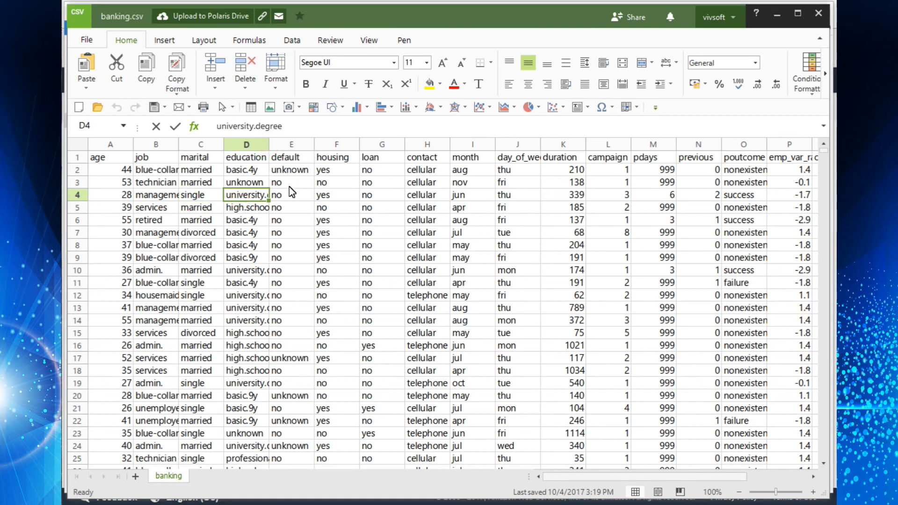
{"action": "left_click", "coordinate": [343, 196]}
{"action": "left_click", "coordinate": [438, 202]}
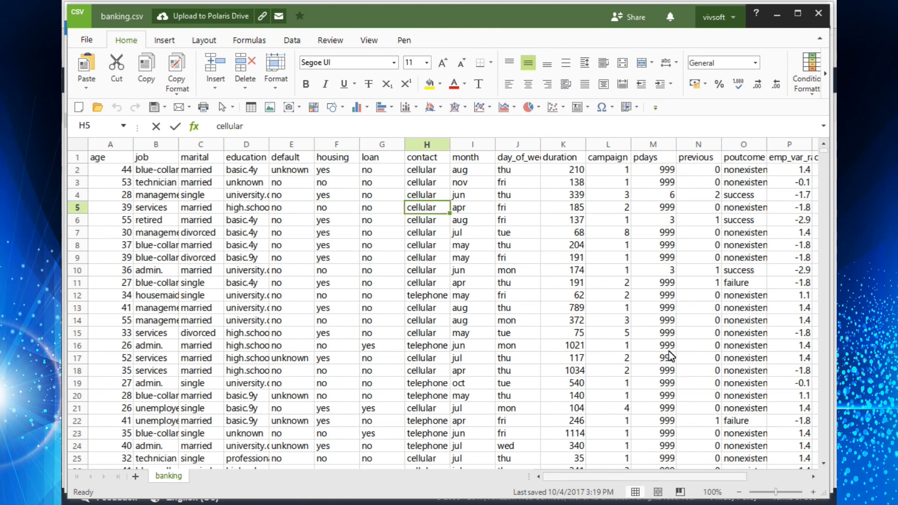
- Review the y values in rows 2 to 4 again and select the whole y column
{"action": "scroll", "coordinate": [591, 477], "scroll_direction": "right", "scroll_amount": 5}
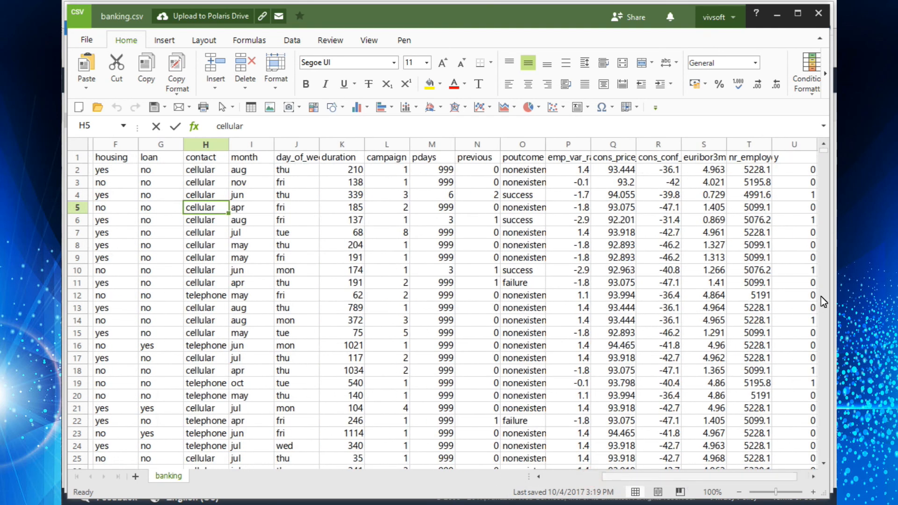
{"action": "left_click", "coordinate": [809, 196]}
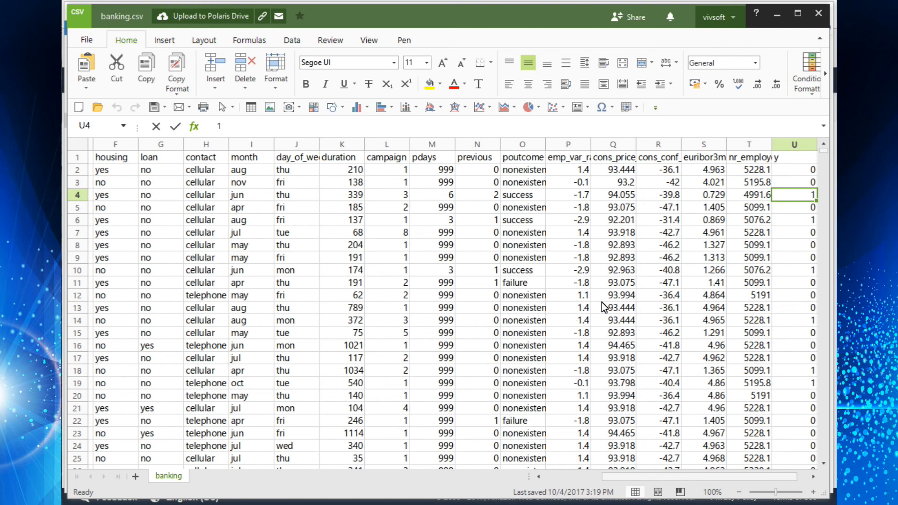
{"action": "left_click", "coordinate": [798, 183]}
{"action": "left_click", "coordinate": [799, 173]}
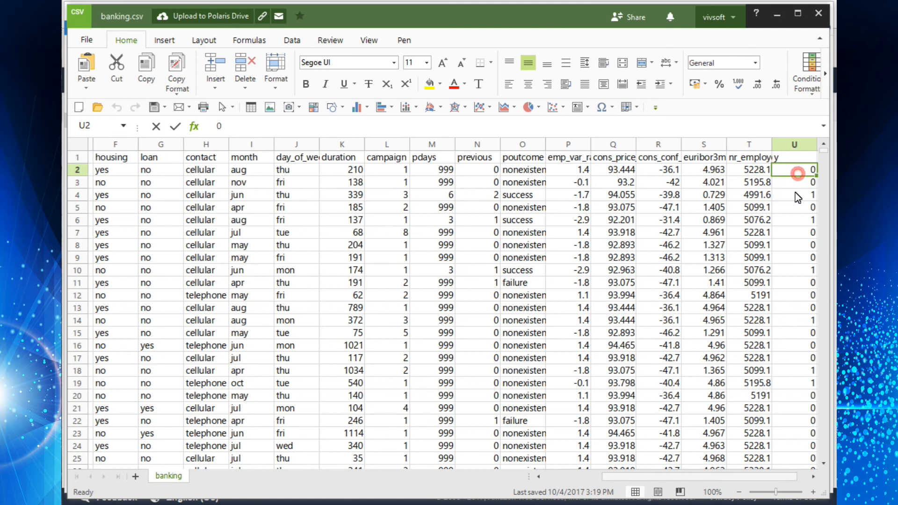
{"action": "left_click", "coordinate": [795, 196]}
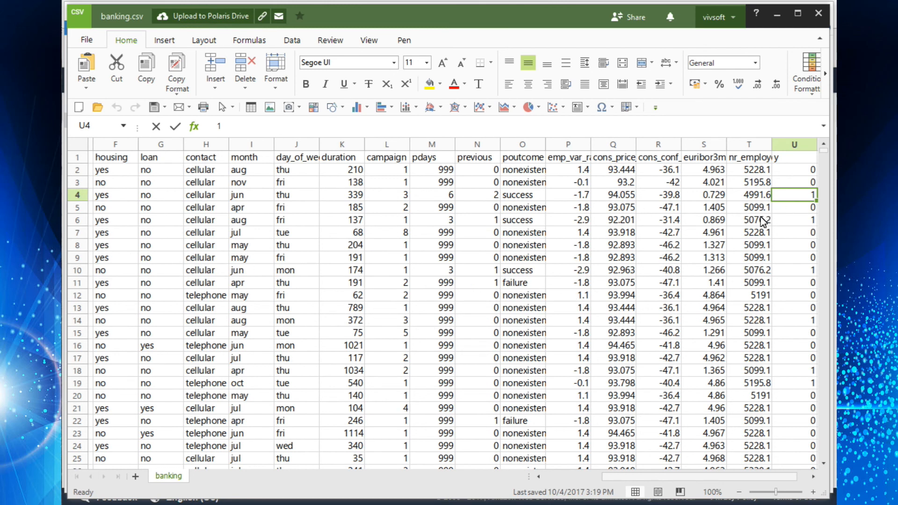
{"action": "left_click", "coordinate": [799, 147]}
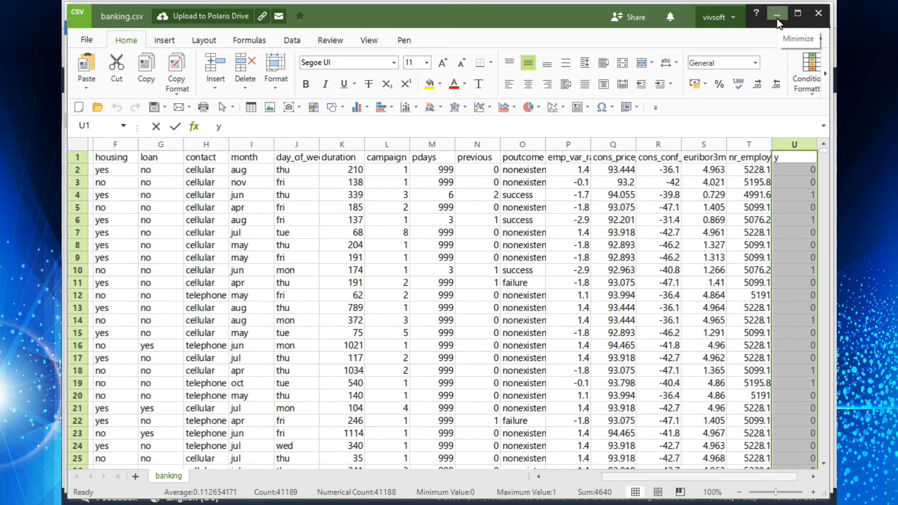
- Open banking-batch.csv from the Ai folder and look through its rows
{"action": "key", "text": "alt+Tab"}
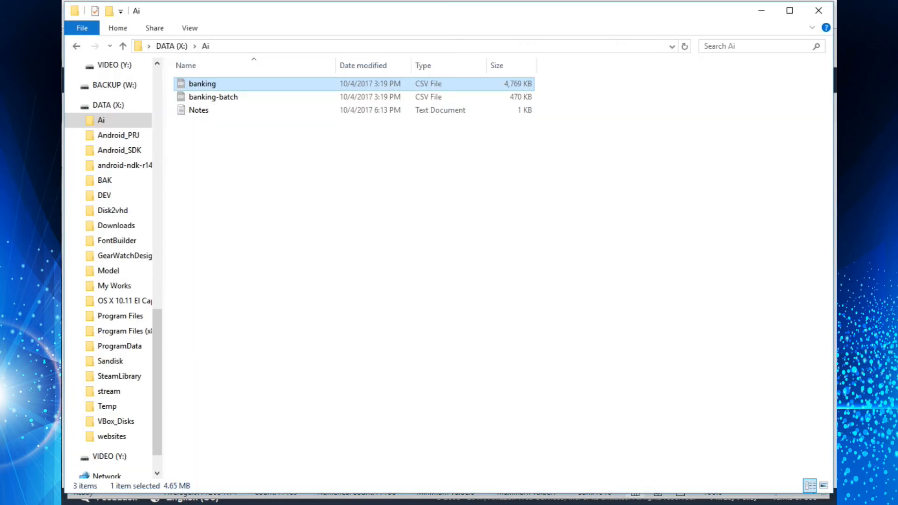
{"action": "left_click", "coordinate": [235, 98]}
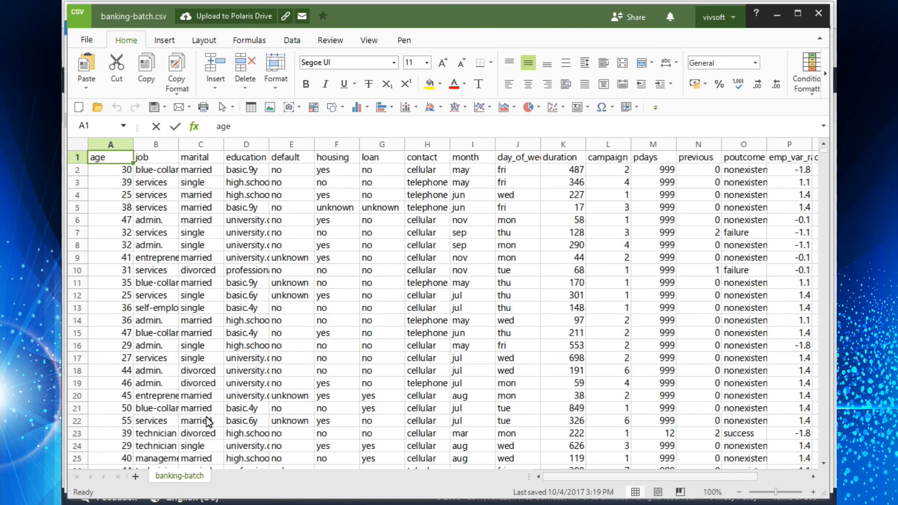
{"action": "scroll", "coordinate": [250, 397], "scroll_direction": "down", "scroll_amount": 18}
{"action": "scroll", "coordinate": [255, 380], "scroll_direction": "down", "scroll_amount": 6}
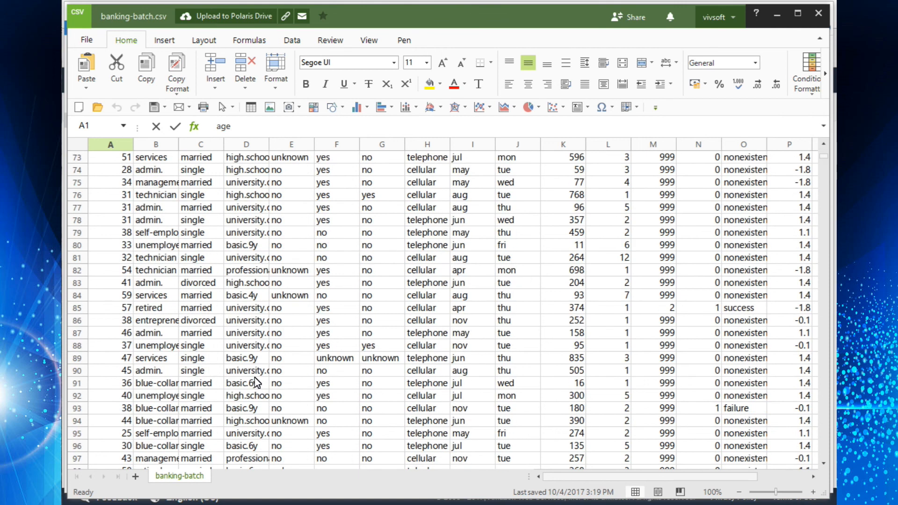
{"action": "scroll", "coordinate": [256, 377], "scroll_direction": "up", "scroll_amount": 20}
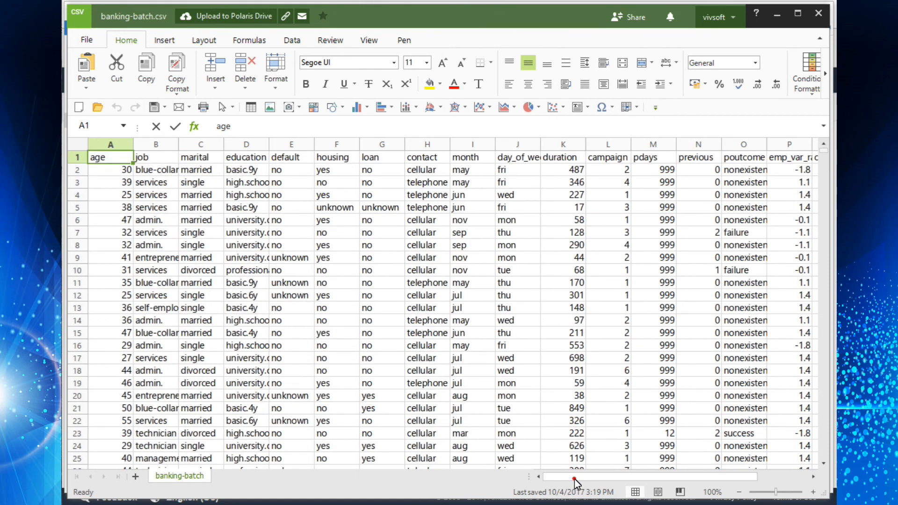
- Compare the columns of banking-batch.csv from age through column U, checking for a y column, and put the spreadsheet away
{"action": "scroll", "coordinate": [573, 480], "scroll_direction": "right", "scroll_amount": 2}
{"action": "scroll", "coordinate": [772, 480], "scroll_direction": "right", "scroll_amount": 1}
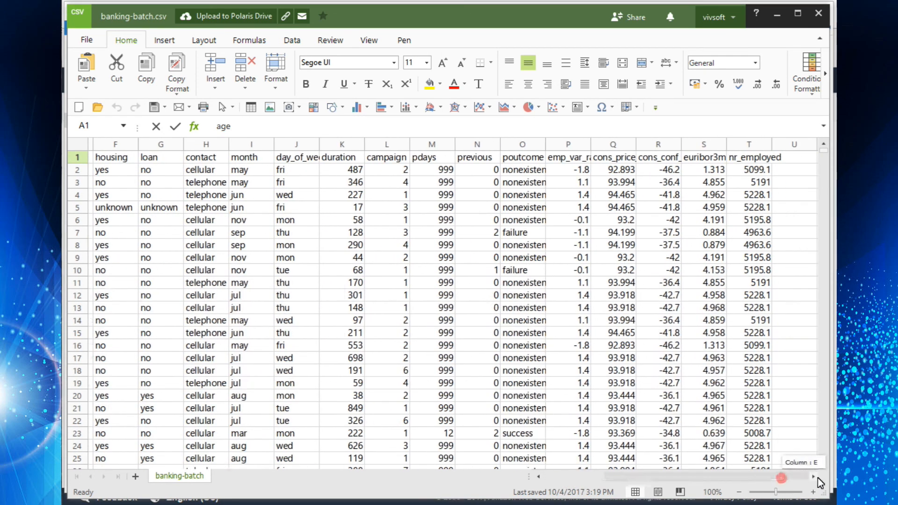
{"action": "left_click", "coordinate": [797, 147]}
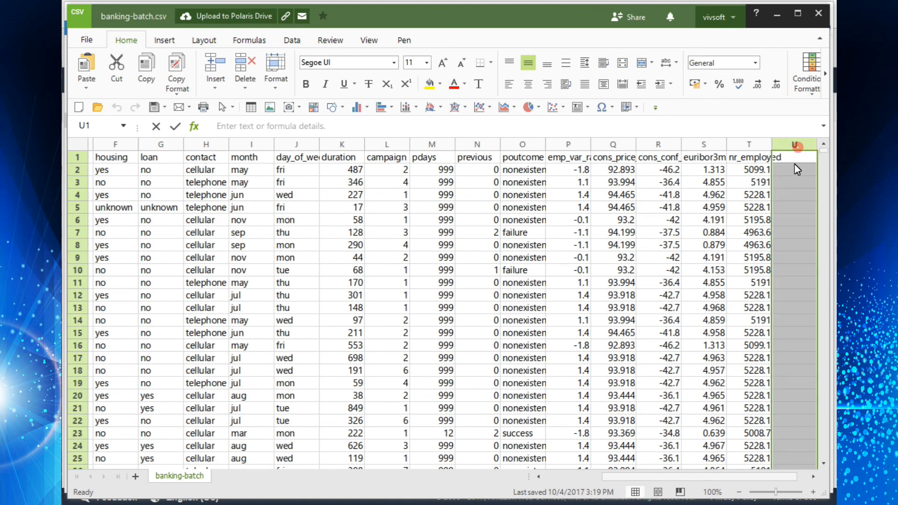
{"action": "left_click_drag", "start_coordinate": [665, 475], "coordinate": [544, 471]}
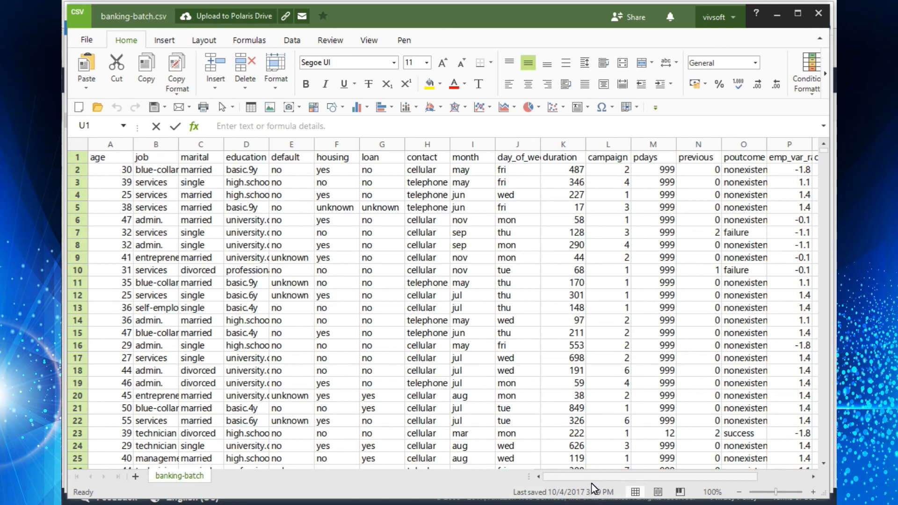
{"action": "left_click_drag", "start_coordinate": [593, 479], "coordinate": [792, 477]}
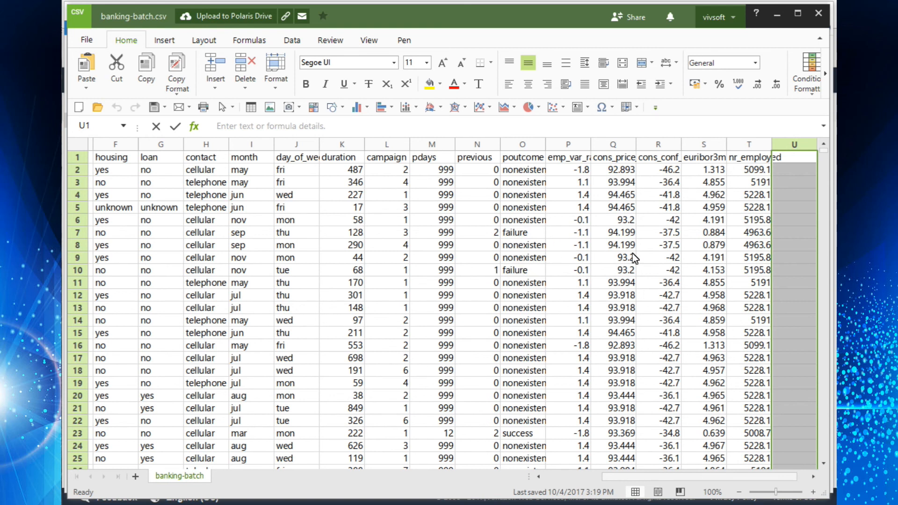
{"action": "left_click", "coordinate": [776, 21]}
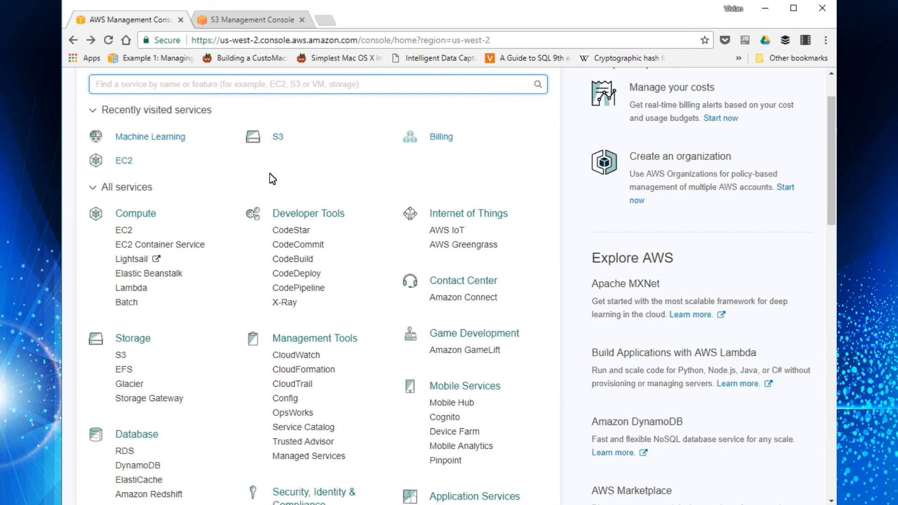
- Open the Machine Learning service from the AWS console in the US East (N. Virginia) region
{"action": "left_click", "coordinate": [164, 142]}
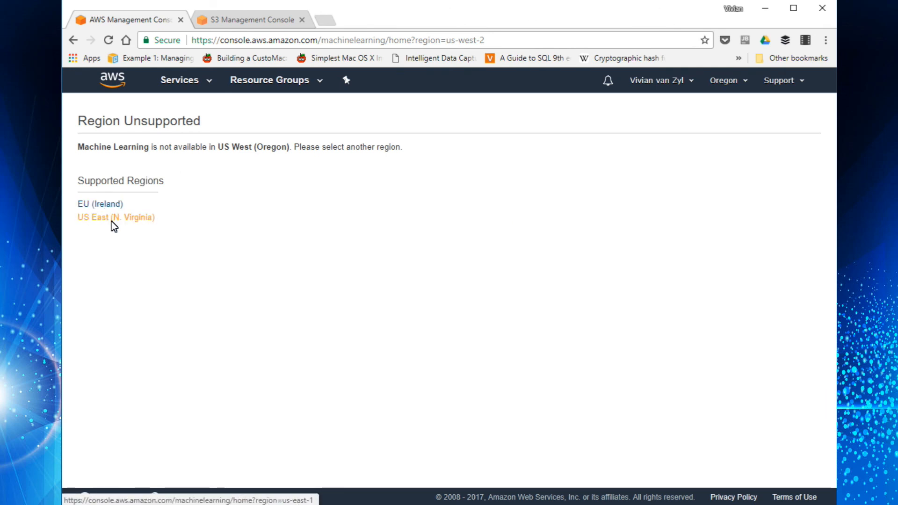
{"action": "left_click", "coordinate": [112, 221]}
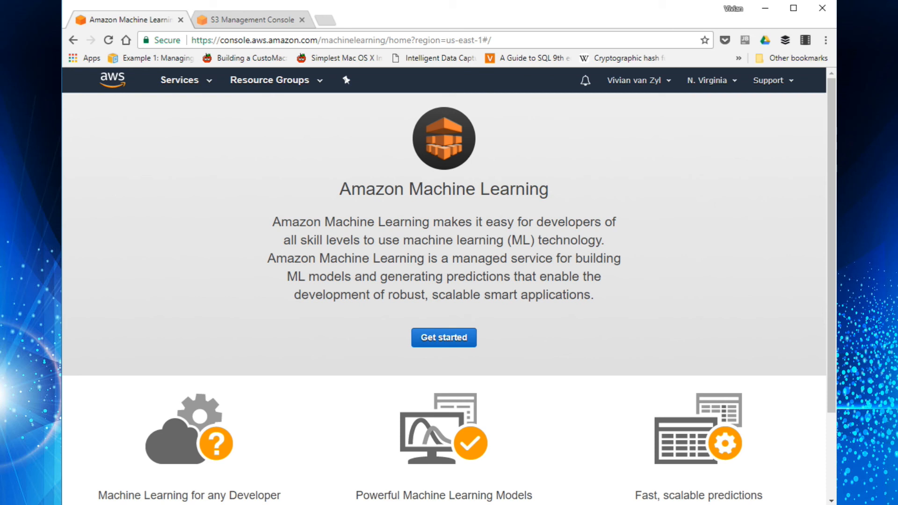
{"action": "key", "text": "alt+Tab"}
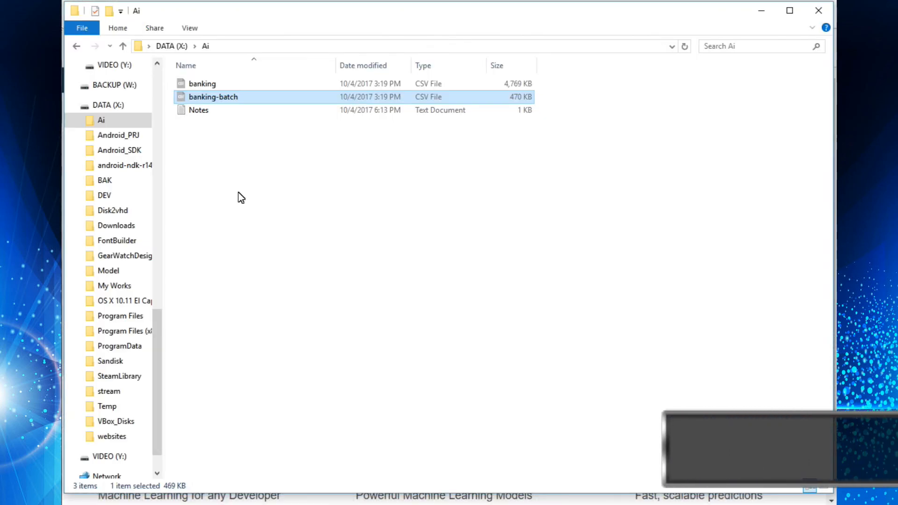
{"action": "left_click", "coordinate": [758, 11]}
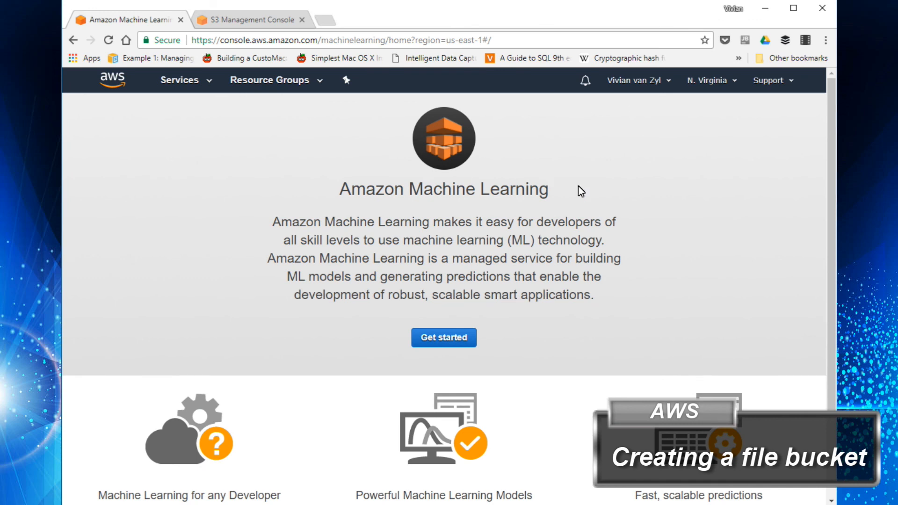
- Start a new bucket in the S3 console, name it test.ai, and keep the US East (N. Virginia) region
{"action": "left_click", "coordinate": [237, 21]}
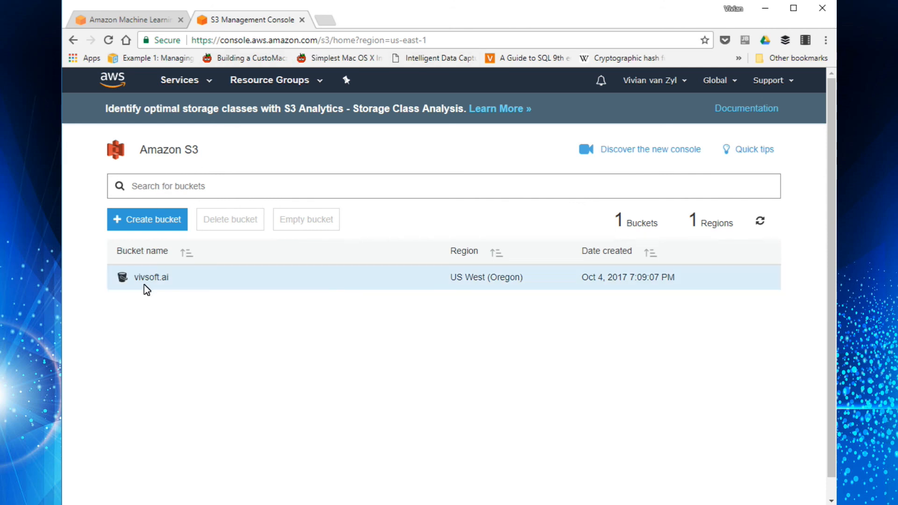
{"action": "left_click", "coordinate": [155, 218]}
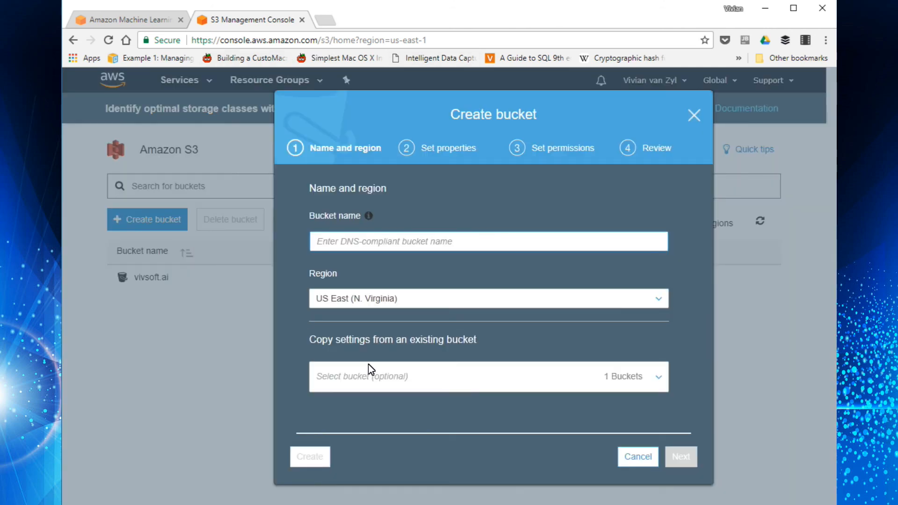
{"action": "type", "text": "test"}
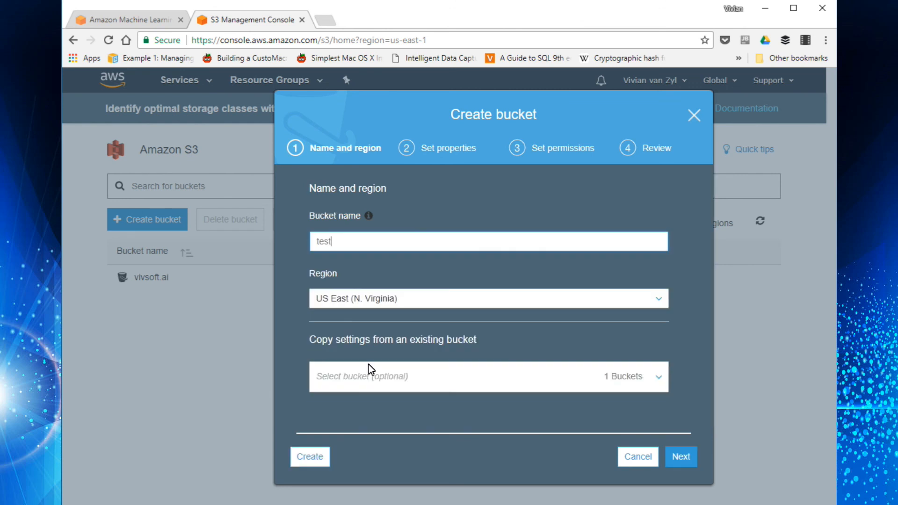
{"action": "type", "text": "_ai"}
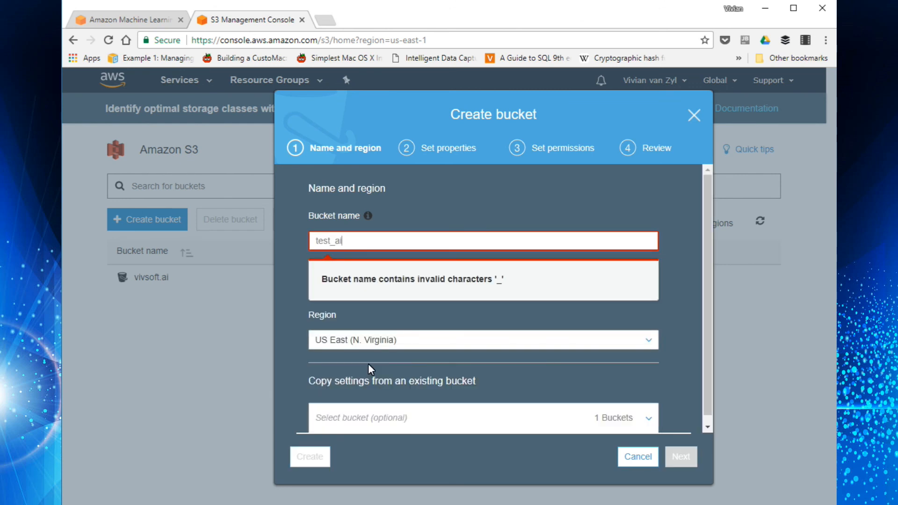
{"action": "key", "text": "BackSpace"}
{"action": "key", "text": "BackSpace"}
{"action": "key", "text": "BackSpace"}
{"action": "key", "text": "BackSpace"}
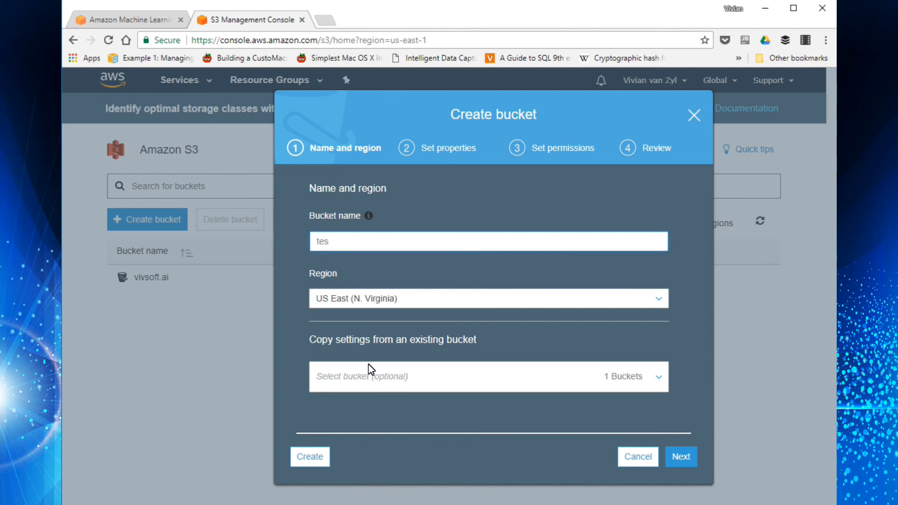
{"action": "type", "text": "t.a"}
{"action": "left_click", "coordinate": [678, 458]}
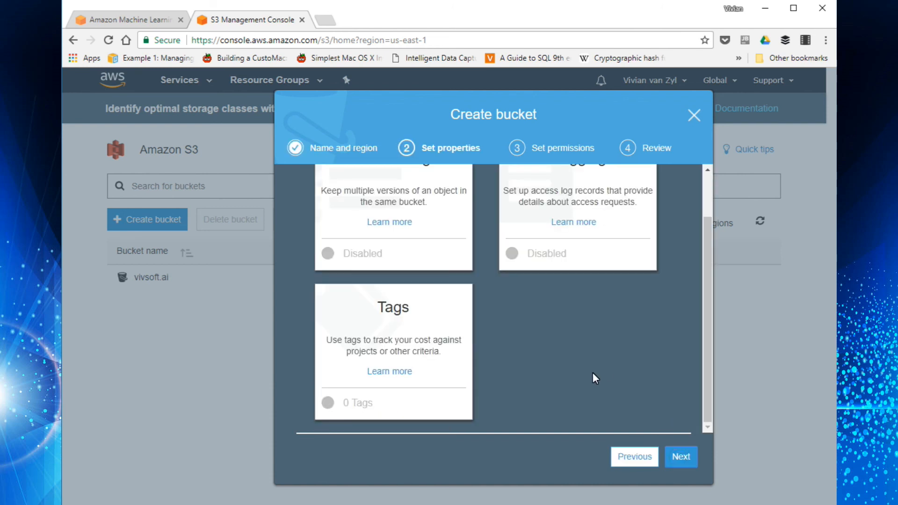
- Keep the default properties and permissions for the new bucket and create it
{"action": "scroll", "coordinate": [608, 374], "scroll_direction": "up", "scroll_amount": 2}
{"action": "scroll", "coordinate": [594, 375], "scroll_direction": "down", "scroll_amount": 2}
{"action": "left_click", "coordinate": [678, 458]}
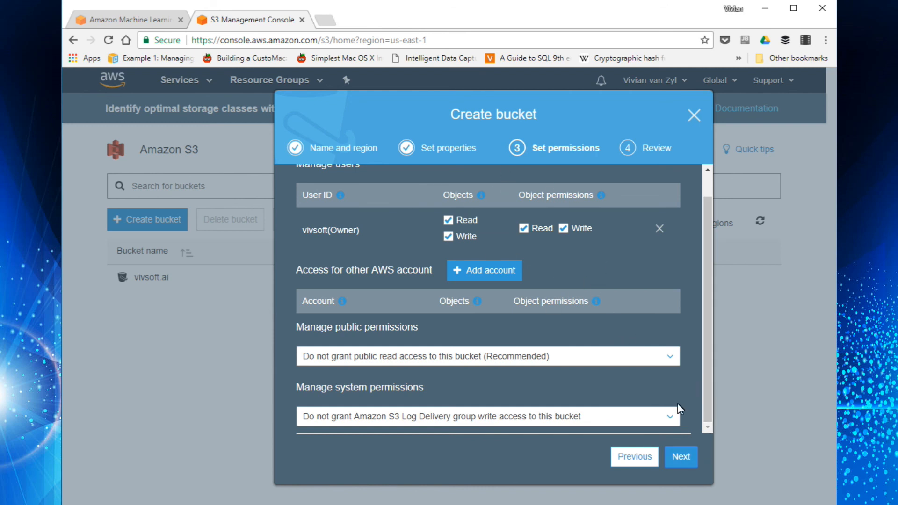
{"action": "left_click", "coordinate": [686, 462]}
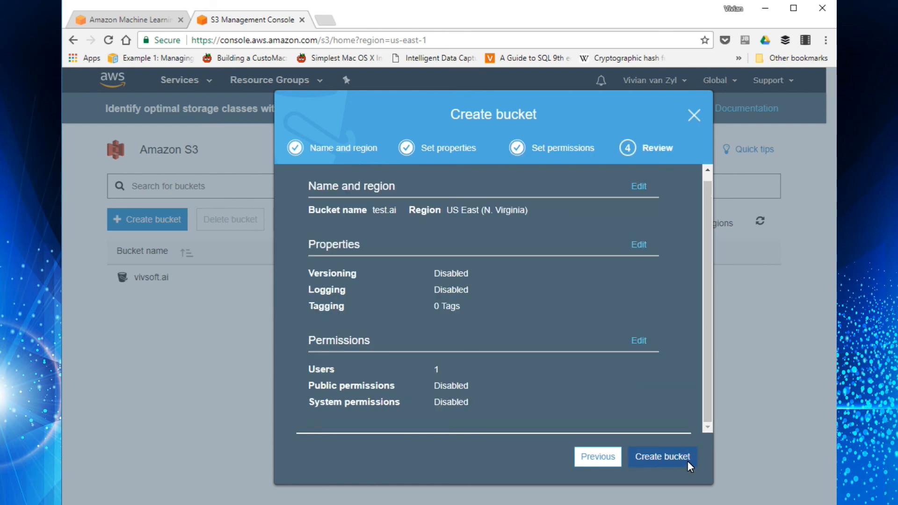
{"action": "left_click", "coordinate": [687, 461]}
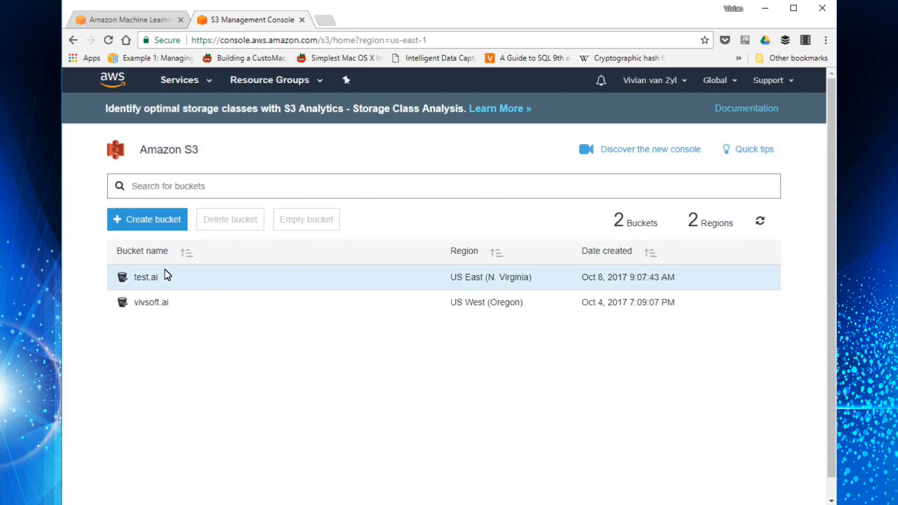
- Start an upload in the test.ai bucket and add banking.csv from the Ai folder on the DATA (X:) drive
{"action": "left_click", "coordinate": [145, 277]}
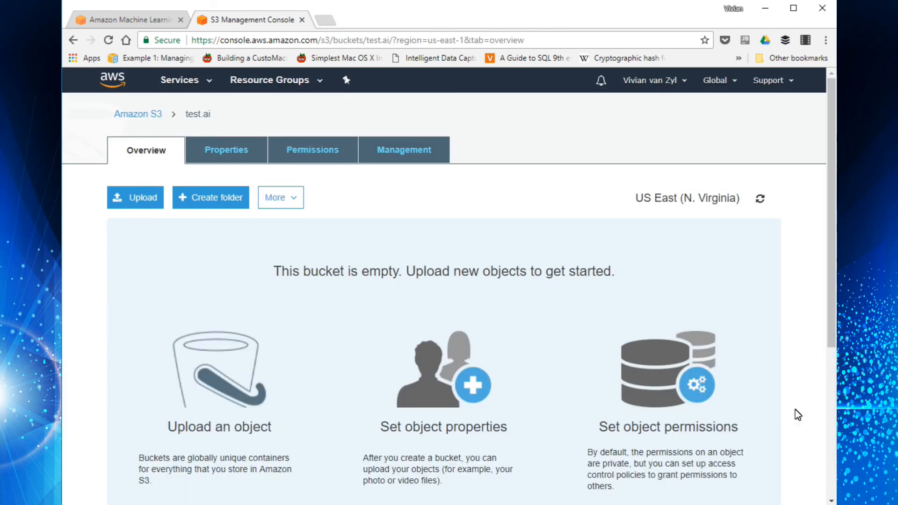
{"action": "left_click", "coordinate": [140, 196]}
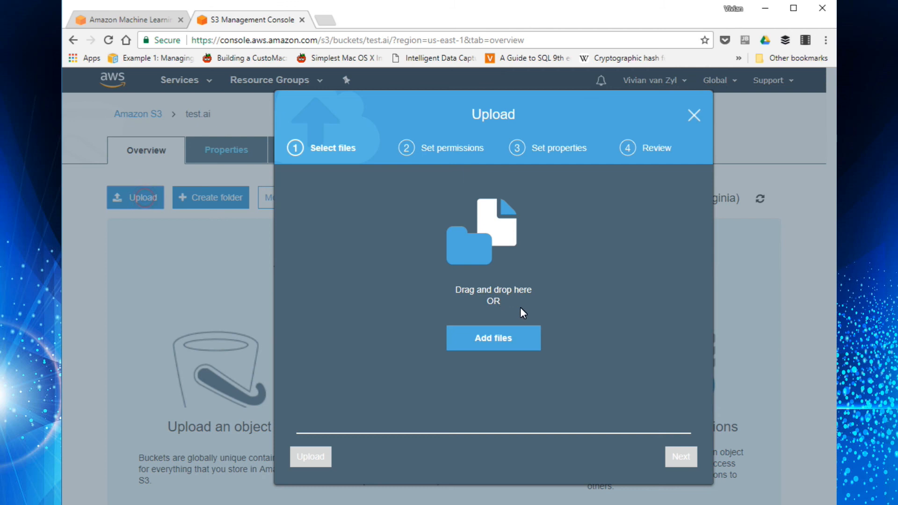
{"action": "left_click", "coordinate": [487, 338]}
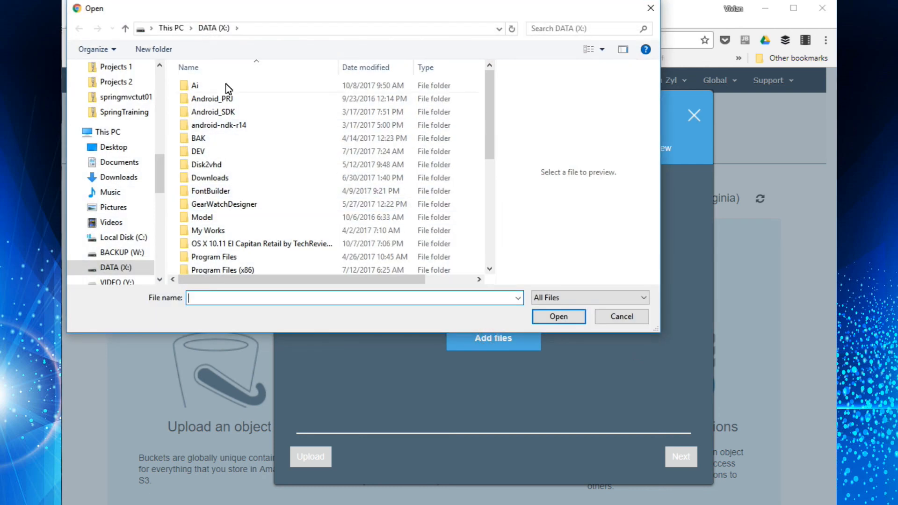
{"action": "double_click", "coordinate": [205, 86]}
{"action": "left_click", "coordinate": [201, 87]}
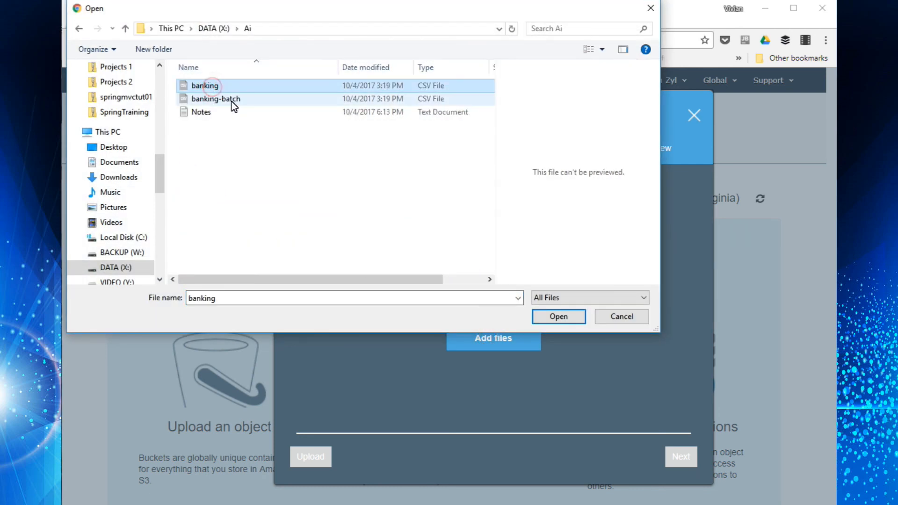
{"action": "left_click", "coordinate": [232, 100], "text": "shift"}
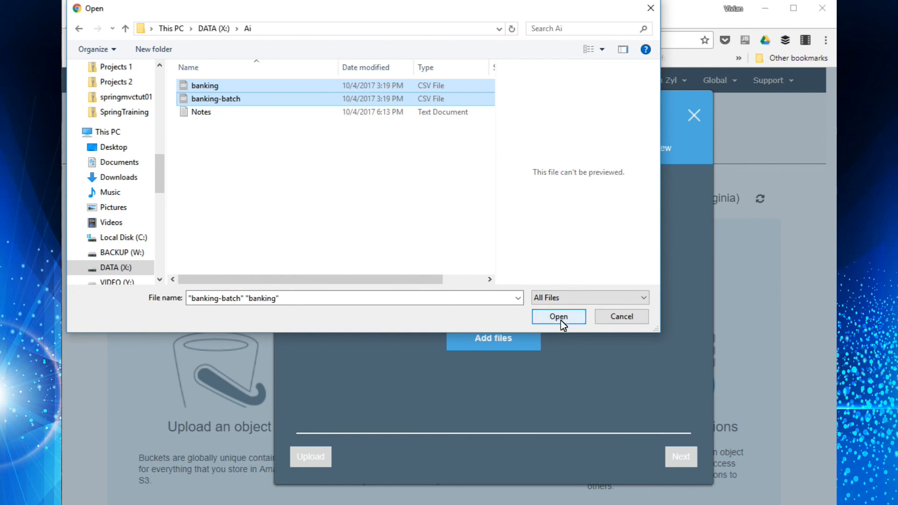
{"action": "left_click", "coordinate": [244, 88]}
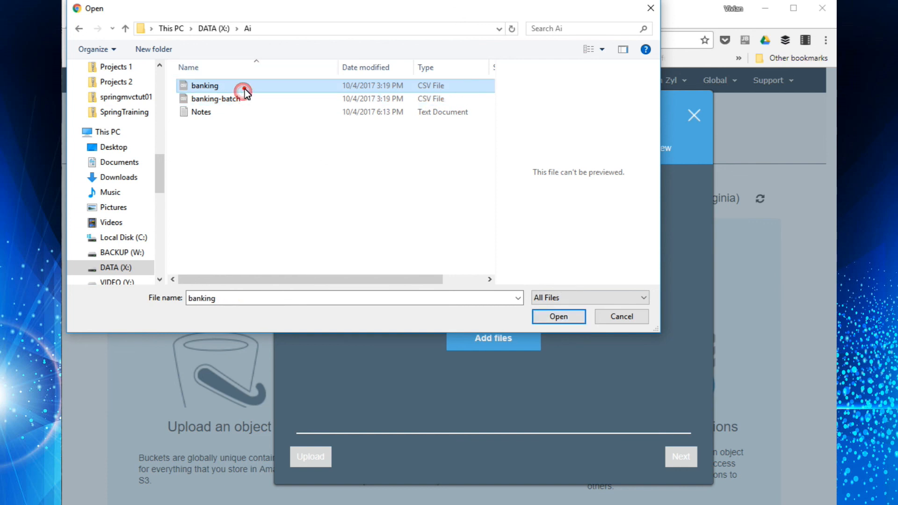
{"action": "left_click", "coordinate": [423, 237]}
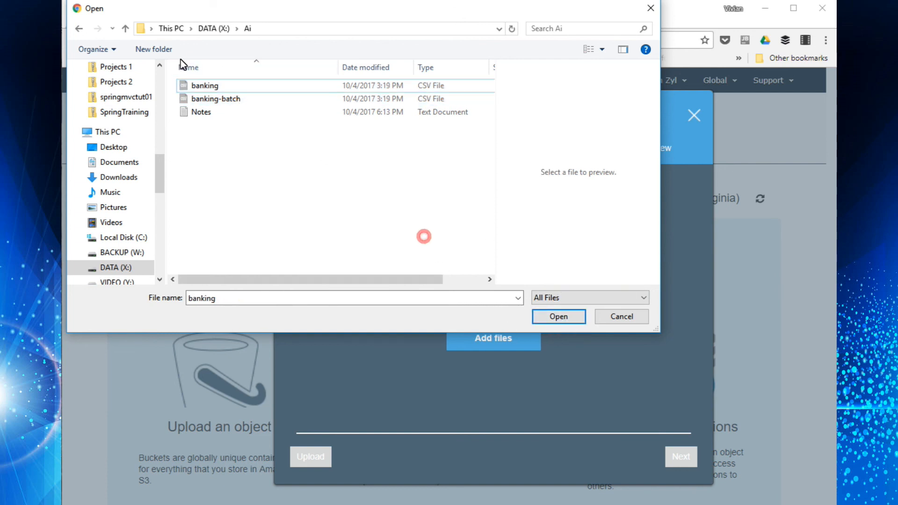
{"action": "left_click", "coordinate": [203, 89]}
{"action": "left_click", "coordinate": [559, 318]}
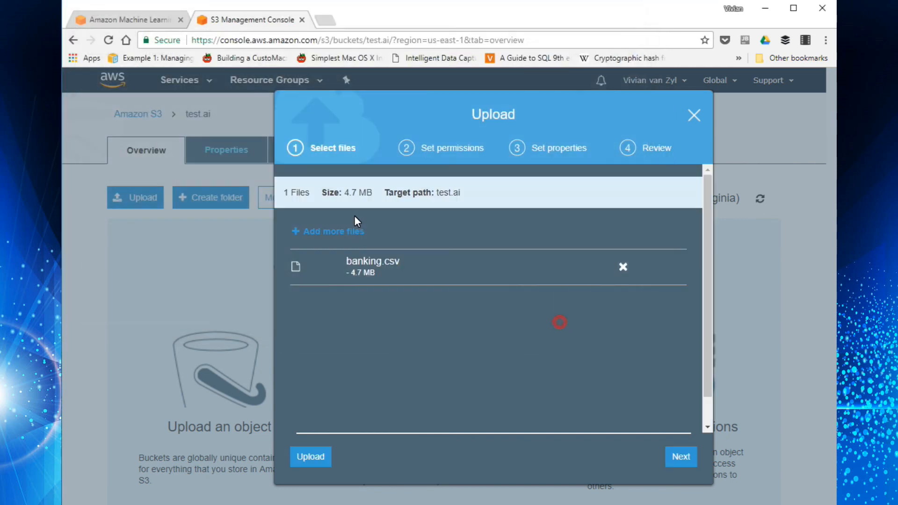
- Keep the default permissions and properties for banking.csv and upload it to the bucket
{"action": "left_click", "coordinate": [679, 454]}
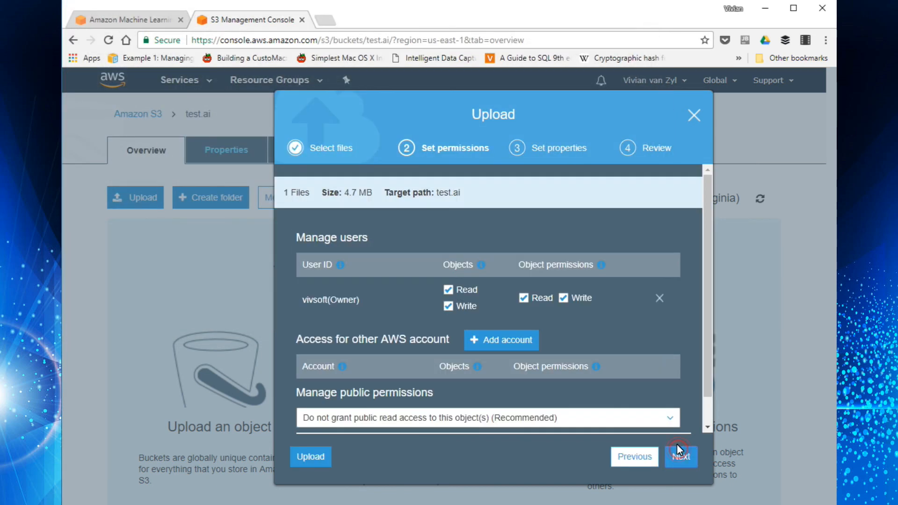
{"action": "left_click", "coordinate": [689, 460]}
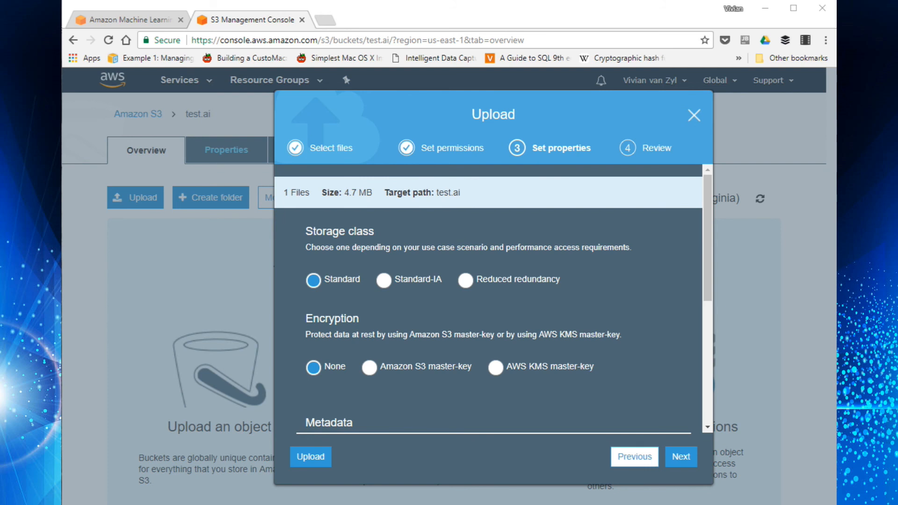
{"action": "left_click", "coordinate": [693, 456]}
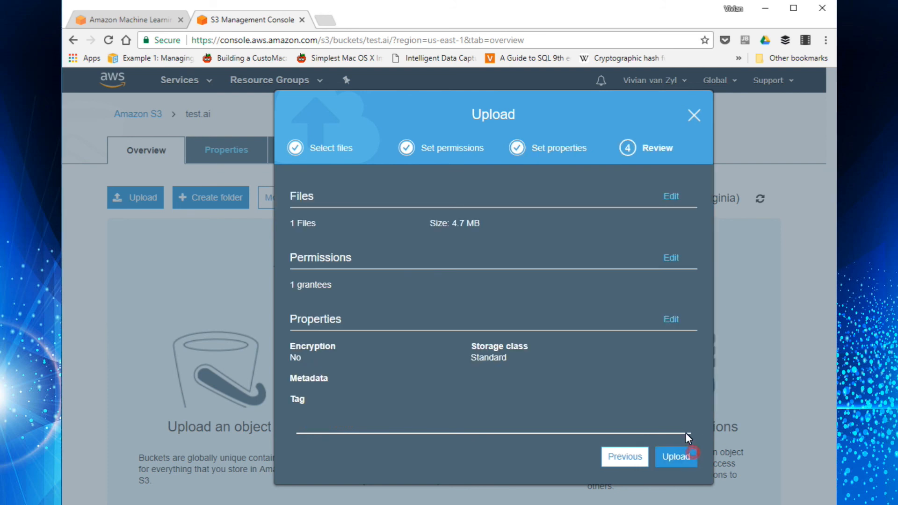
{"action": "left_click", "coordinate": [687, 459]}
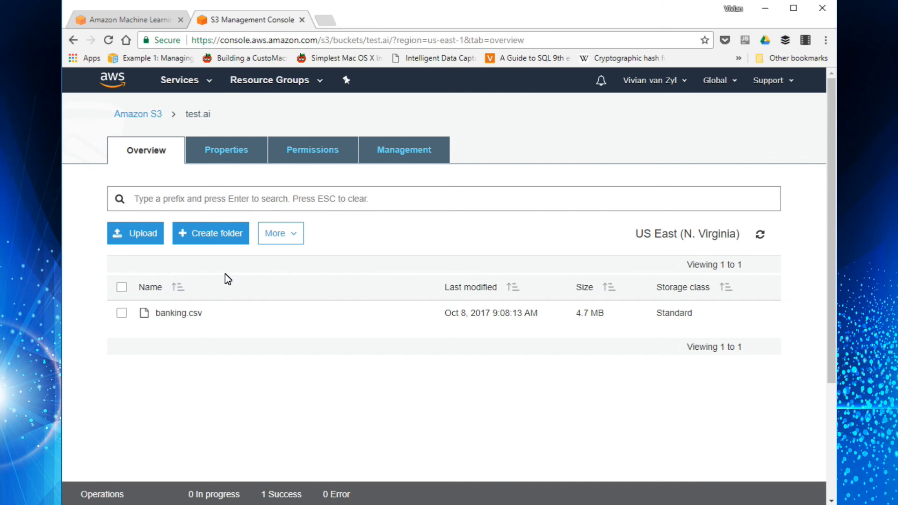
- Upload banking-batch.csv to the test.ai bucket with the default permissions and properties
{"action": "left_click", "coordinate": [135, 230]}
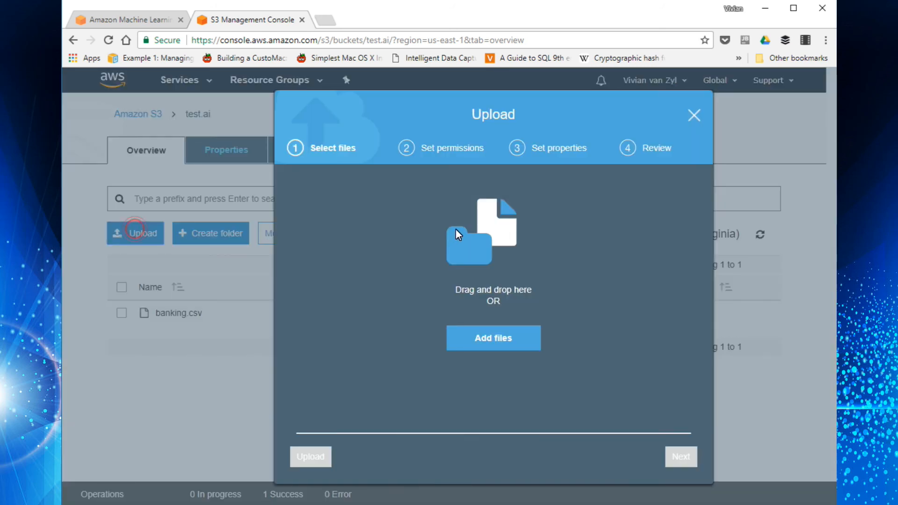
{"action": "left_click", "coordinate": [493, 339]}
{"action": "left_click", "coordinate": [221, 99]}
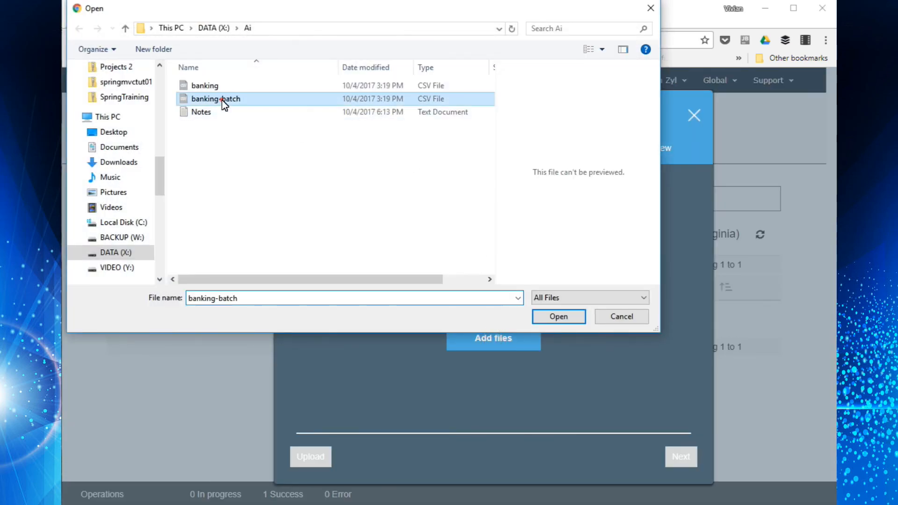
{"action": "left_click", "coordinate": [574, 317]}
{"action": "left_click", "coordinate": [696, 461]}
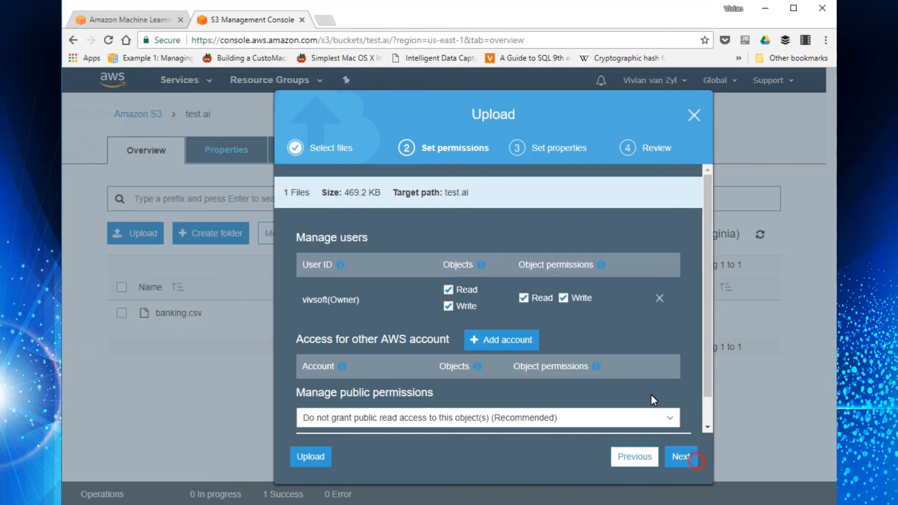
{"action": "left_click", "coordinate": [683, 453]}
{"action": "left_click", "coordinate": [675, 453]}
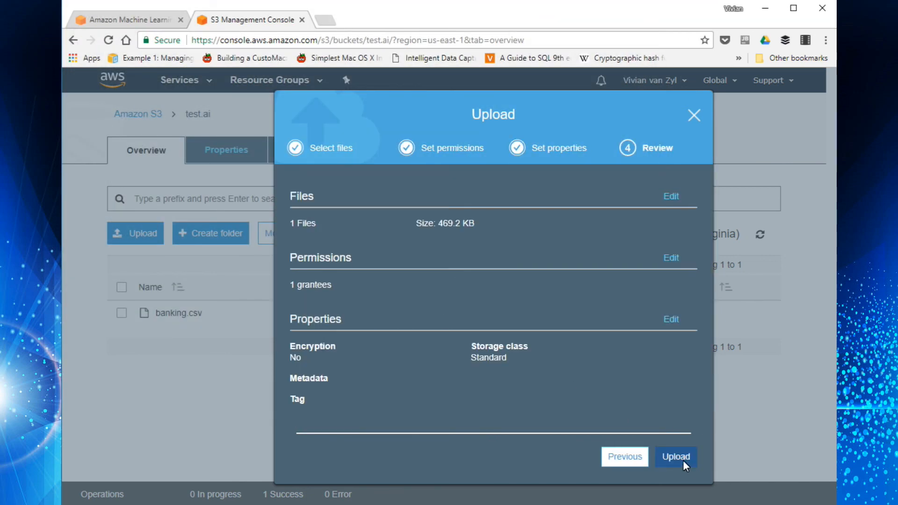
{"action": "left_click", "coordinate": [683, 461]}
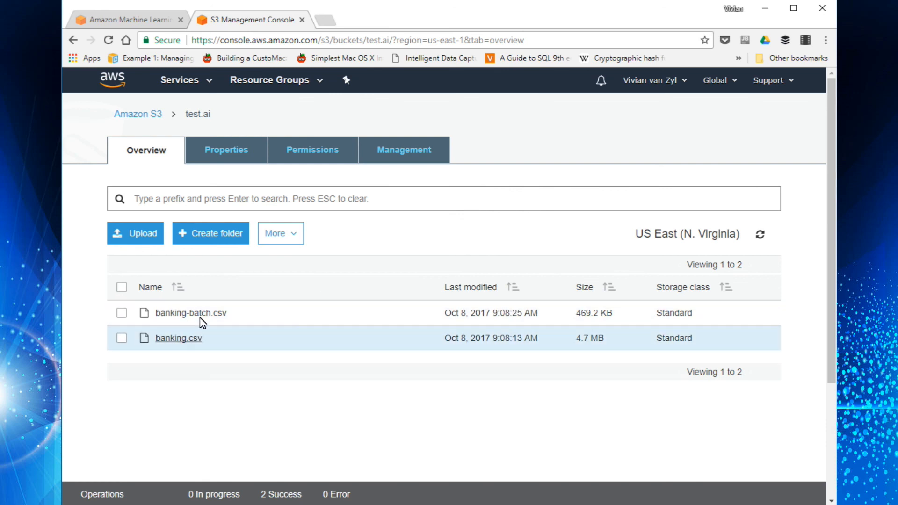
- Return to the Amazon Machine Learning console and launch its standard setup
{"action": "left_click", "coordinate": [129, 20]}
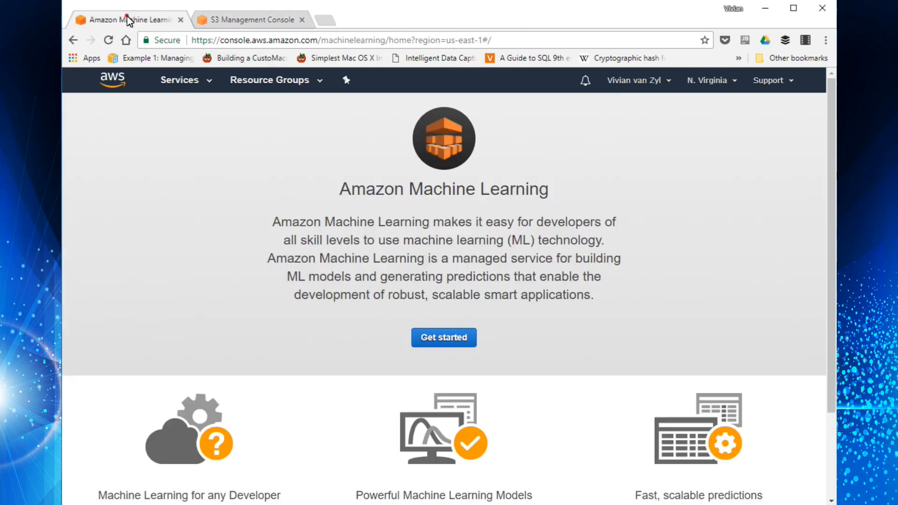
{"action": "left_click", "coordinate": [453, 339]}
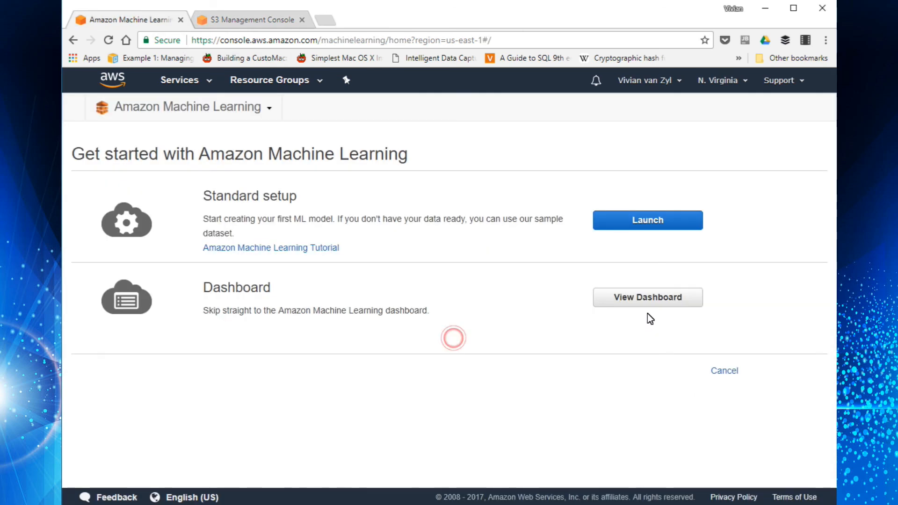
{"action": "left_click", "coordinate": [636, 225]}
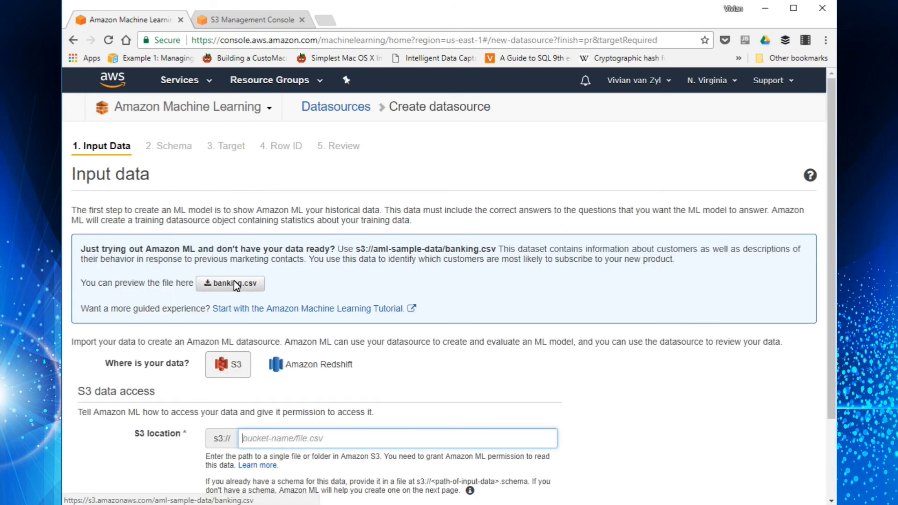
- Use S3 as the data source and set the S3 location to test.ai/banking.csv
{"action": "left_click", "coordinate": [229, 364]}
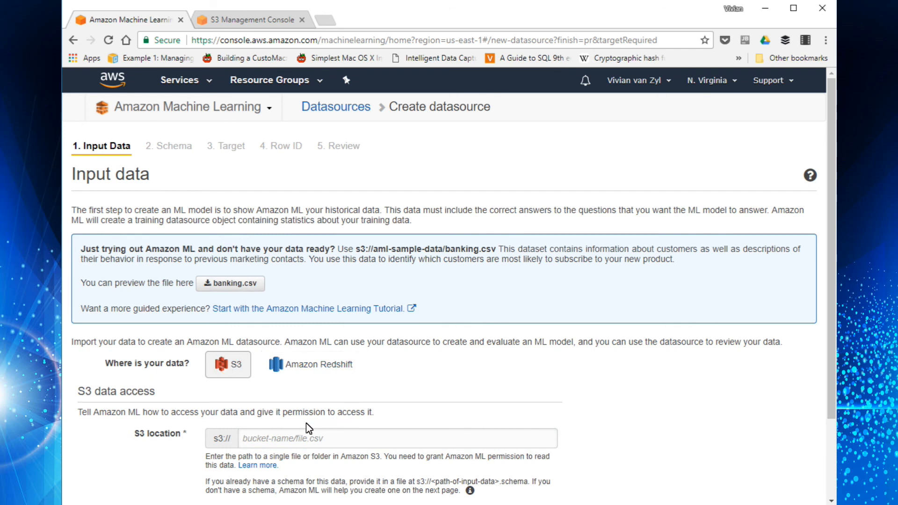
{"action": "left_click", "coordinate": [291, 437]}
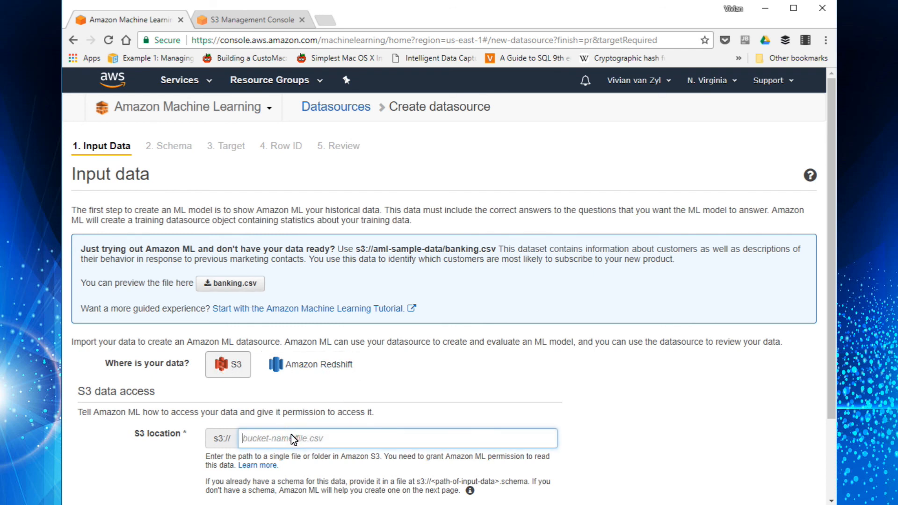
{"action": "type", "text": "test.ai/"}
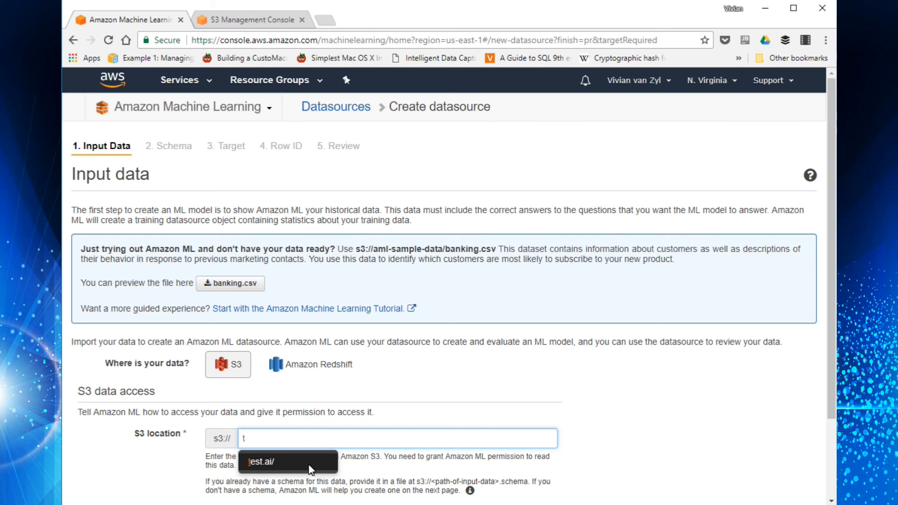
{"action": "left_click", "coordinate": [309, 466]}
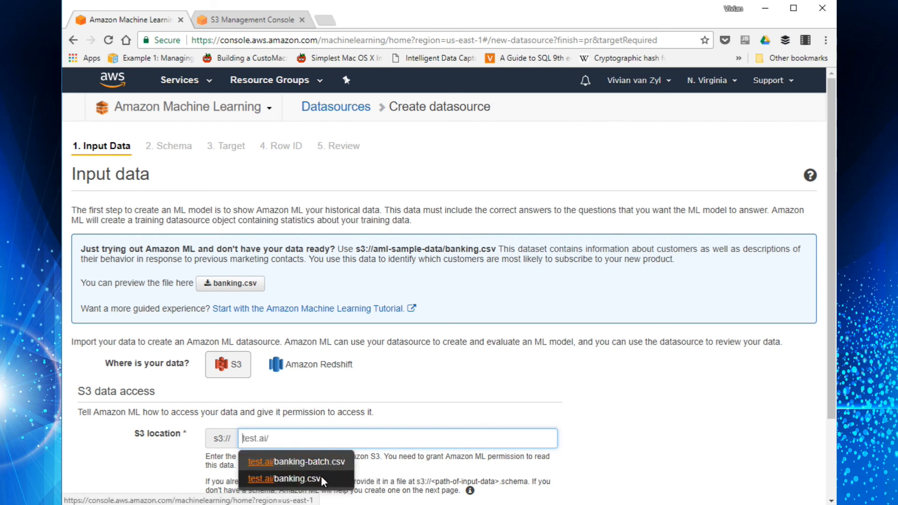
{"action": "left_click", "coordinate": [308, 479]}
- Name the datasource Banking Data 1
{"action": "scroll", "coordinate": [704, 455], "scroll_direction": "down", "scroll_amount": 2}
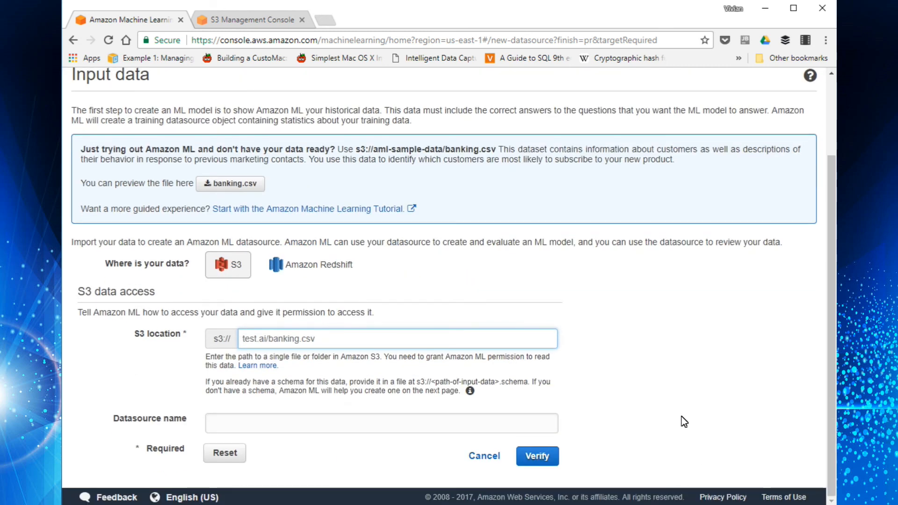
{"action": "left_click", "coordinate": [262, 426]}
{"action": "type", "text": "B"}
{"action": "key", "text": "BackSpace"}
{"action": "type", "text": "Bank"}
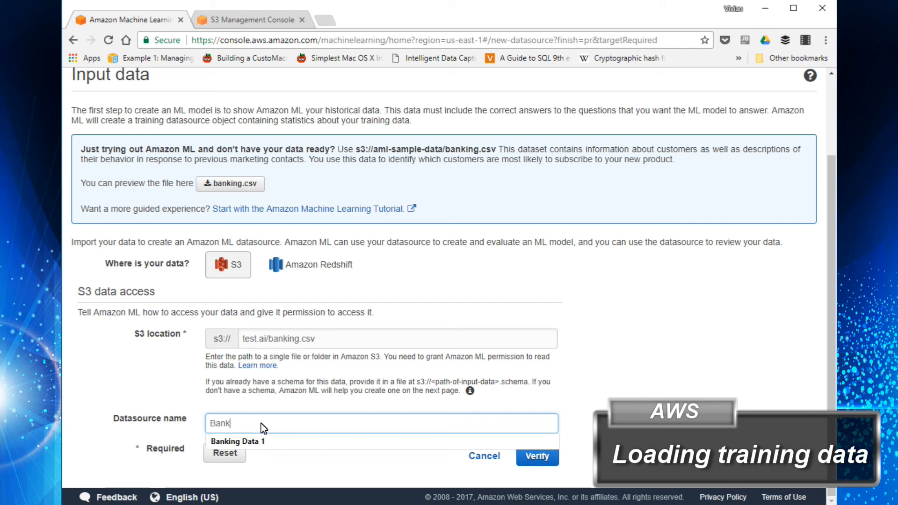
{"action": "key", "text": "Down"}
{"action": "key", "text": "Return"}
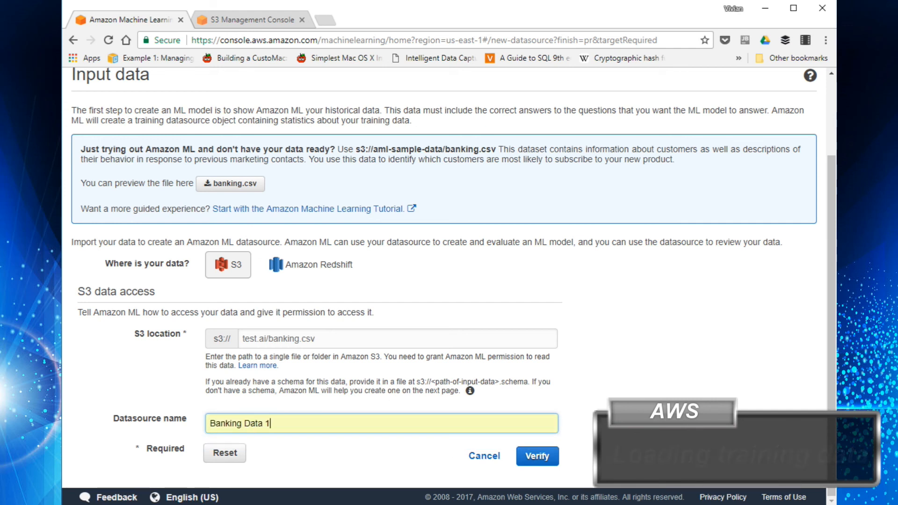
{"action": "left_click", "coordinate": [631, 385]}
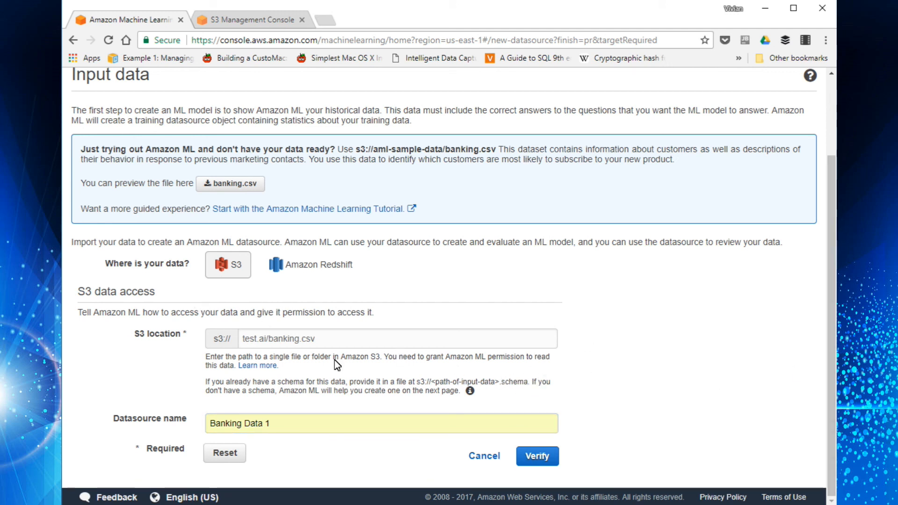
- Verify the datasource, grant Amazon ML read permission for the S3 location, and continue to the schema
{"action": "left_click", "coordinate": [520, 460]}
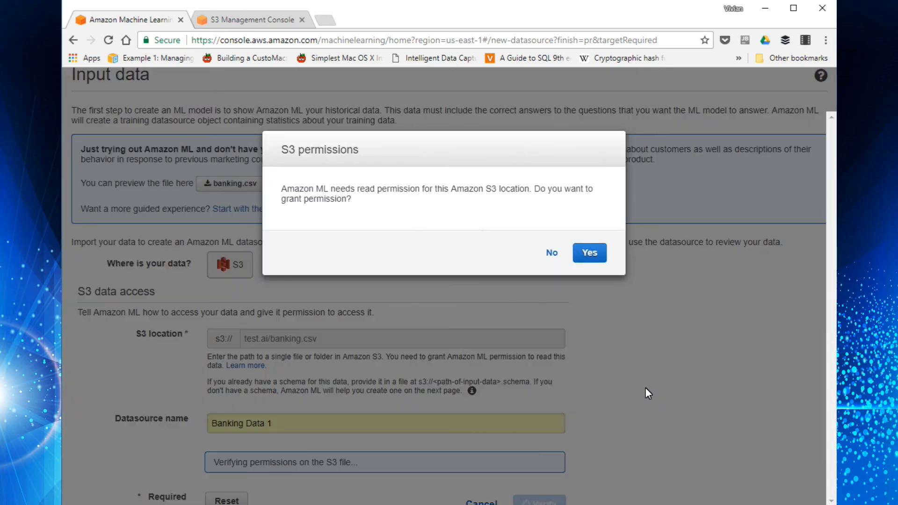
{"action": "left_click", "coordinate": [594, 252]}
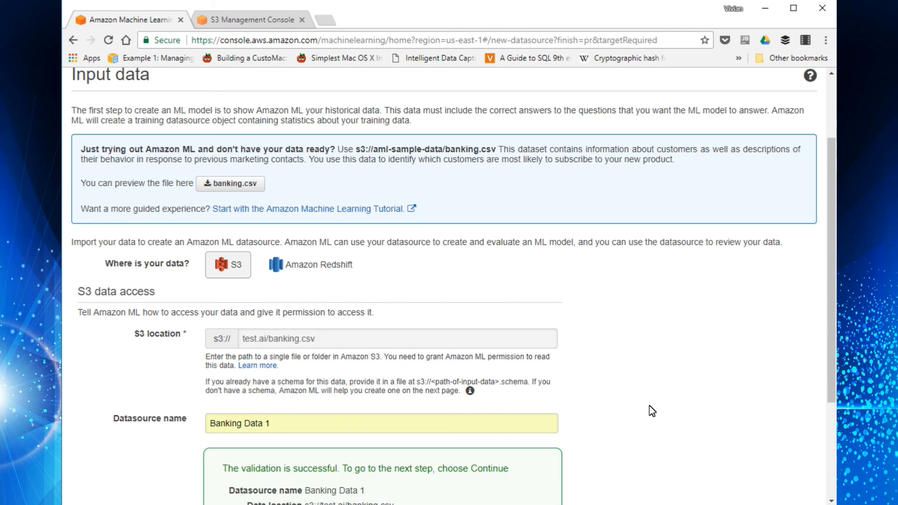
{"action": "scroll", "coordinate": [649, 404], "scroll_direction": "down", "scroll_amount": 3}
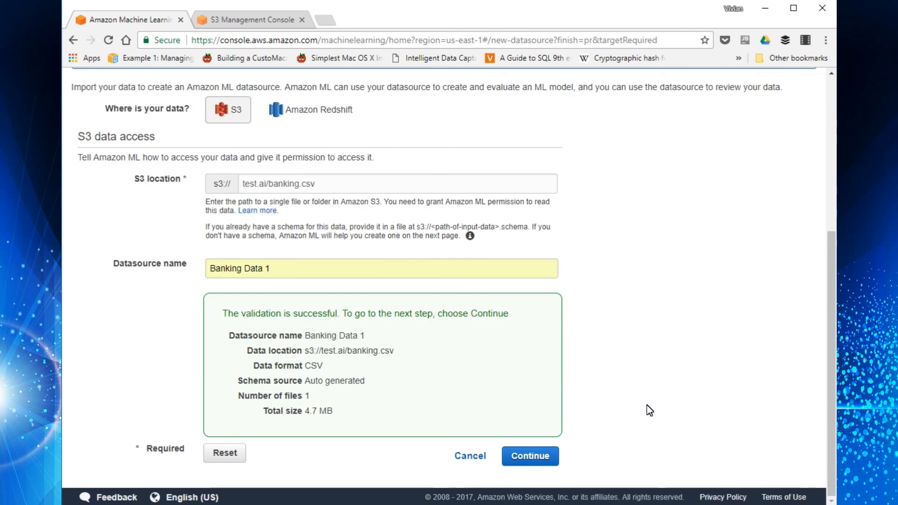
{"action": "left_click", "coordinate": [527, 452]}
- Review the inferred data types on the first schema page, then go to the last page and select the Var21 attribute
{"action": "scroll", "coordinate": [570, 315], "scroll_direction": "down", "scroll_amount": 3}
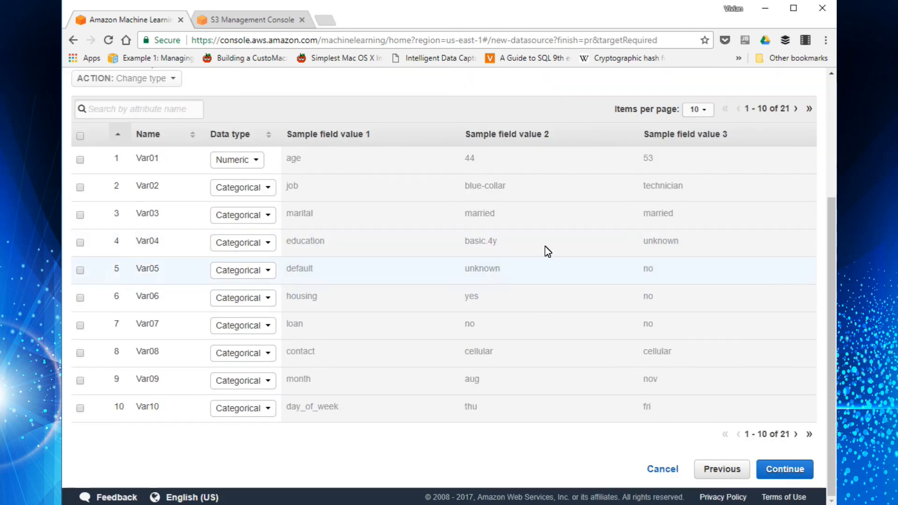
{"action": "scroll", "coordinate": [467, 262], "scroll_direction": "up", "scroll_amount": 3}
{"action": "scroll", "coordinate": [317, 351], "scroll_direction": "down", "scroll_amount": 3}
{"action": "left_click", "coordinate": [809, 109]}
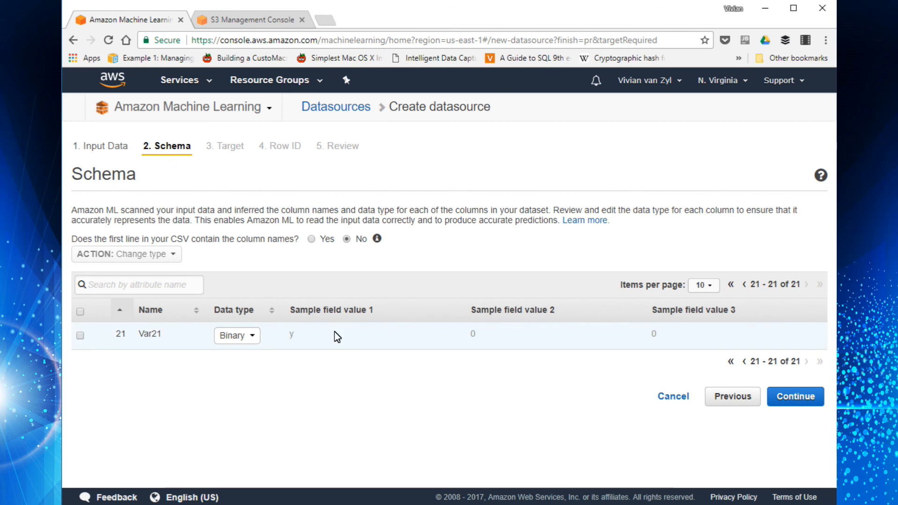
{"action": "left_click", "coordinate": [78, 336]}
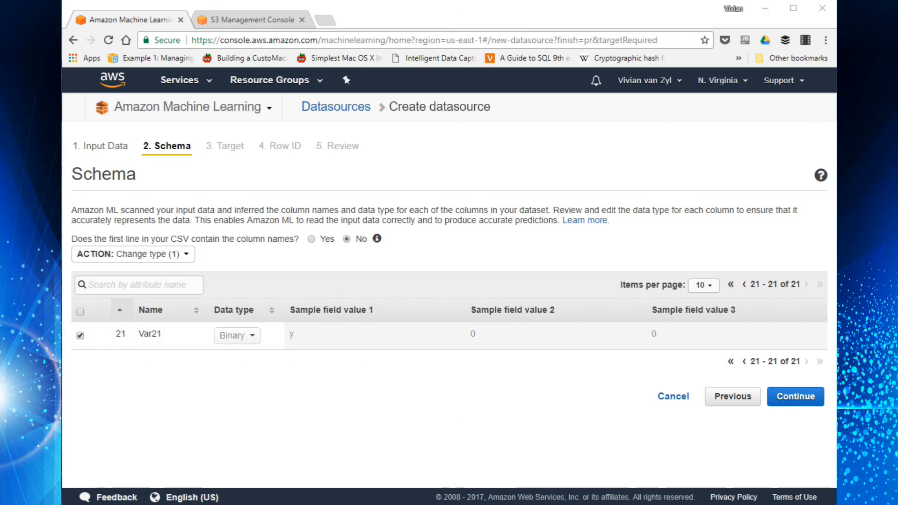
- Open banking.csv in the spreadsheet program, examine the values in its y column, and return to the schema page in the browser
{"action": "key", "text": "alt+Tab"}
{"action": "double_click", "coordinate": [435, 83]}
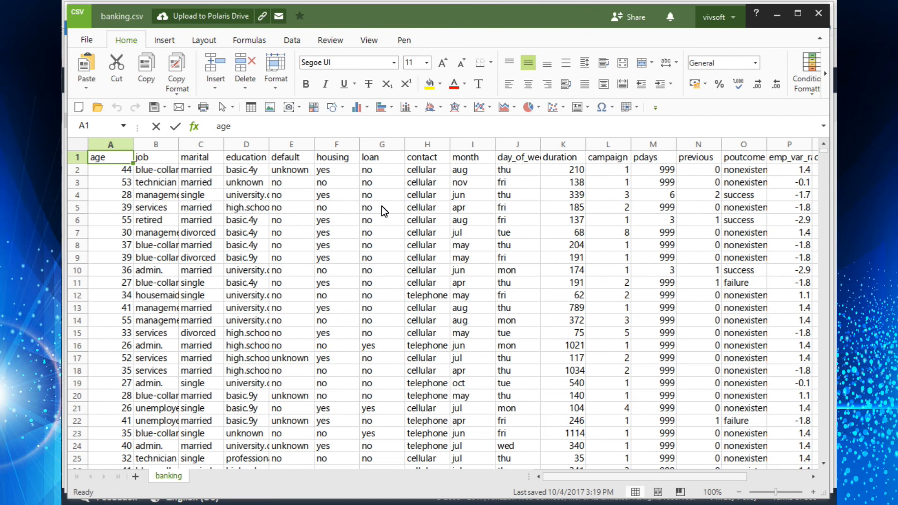
{"action": "left_click_drag", "start_coordinate": [609, 478], "coordinate": [712, 478]}
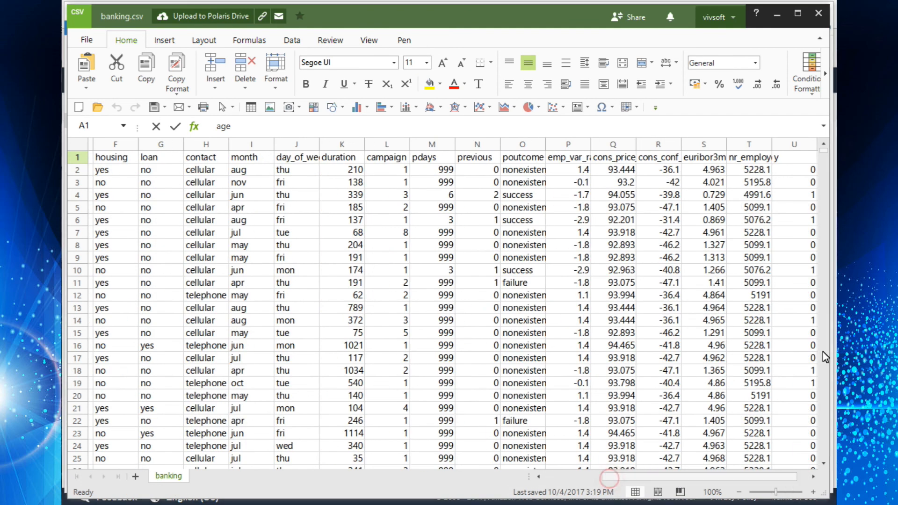
{"action": "left_click", "coordinate": [809, 169]}
{"action": "left_click", "coordinate": [809, 182]}
{"action": "left_click", "coordinate": [809, 195]}
{"action": "left_click", "coordinate": [808, 207]}
{"action": "left_click", "coordinate": [809, 219]}
{"action": "left_click", "coordinate": [809, 232]}
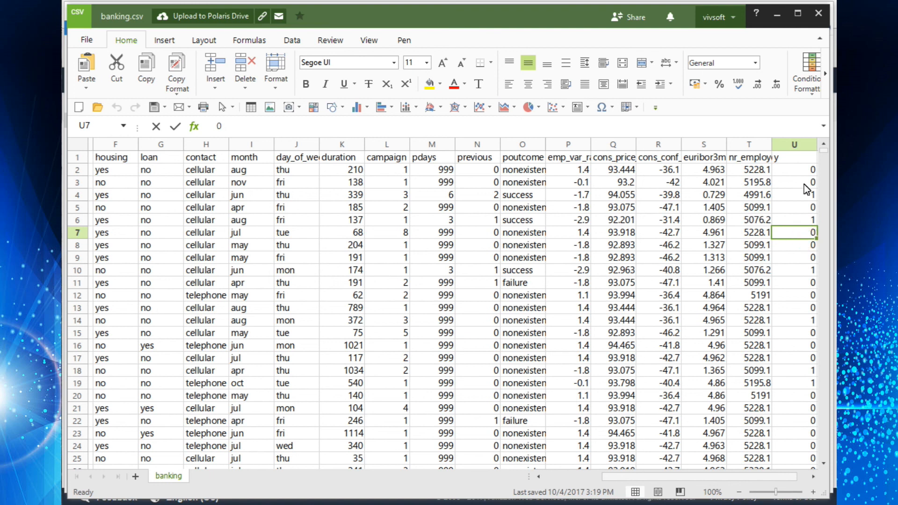
{"action": "left_click", "coordinate": [776, 13]}
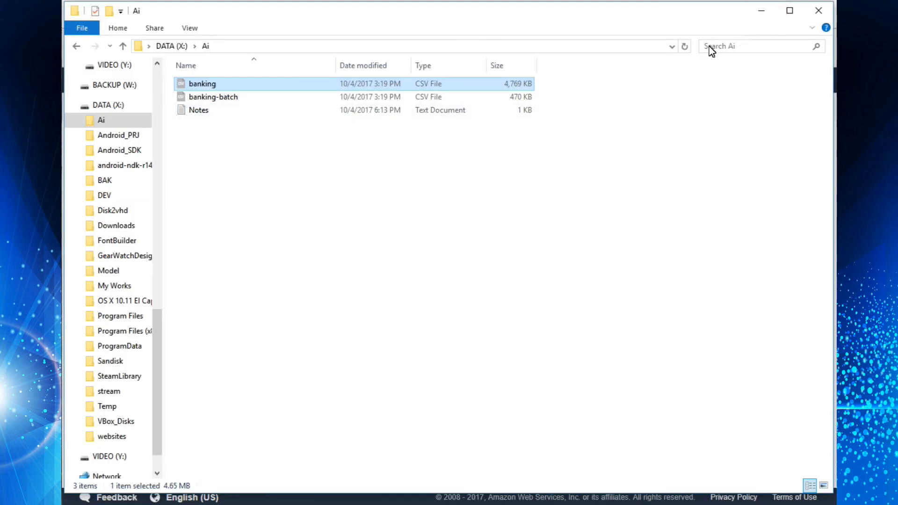
{"action": "left_click", "coordinate": [761, 10]}
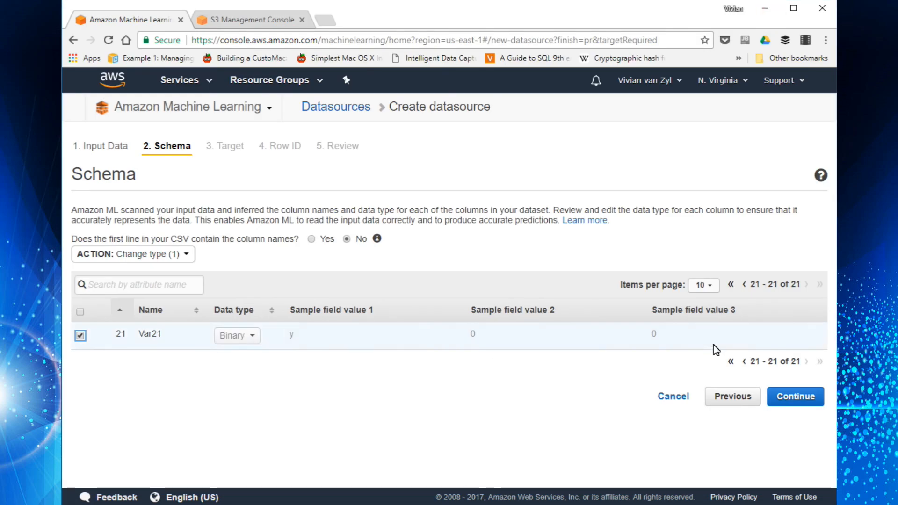
- Continue to the target selection, set Var21 as the target attribute to predict, and proceed to the row identifier
{"action": "left_click", "coordinate": [795, 396]}
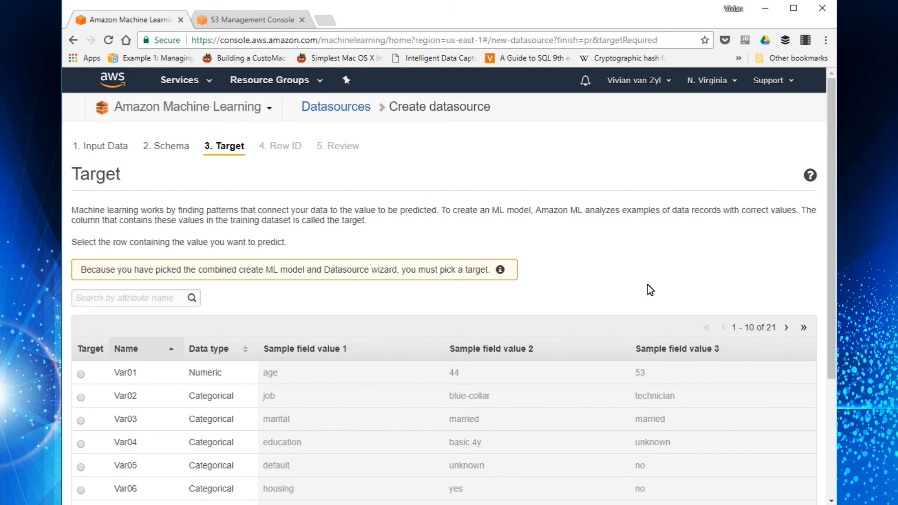
{"action": "scroll", "coordinate": [648, 284], "scroll_direction": "down", "scroll_amount": 4}
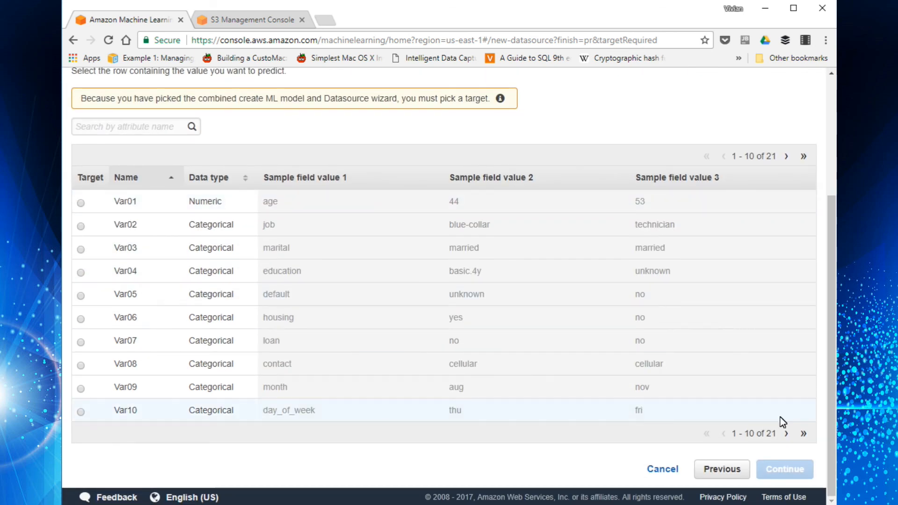
{"action": "left_click", "coordinate": [807, 157]}
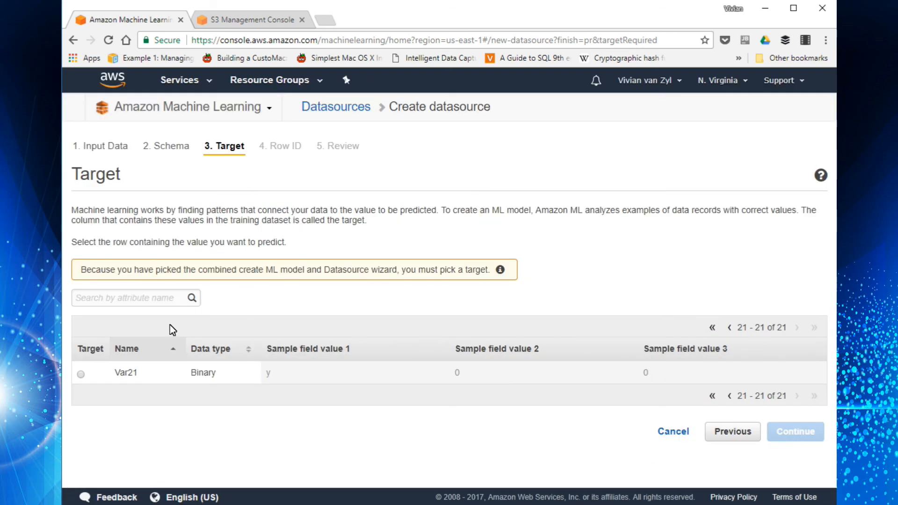
{"action": "left_click", "coordinate": [81, 374]}
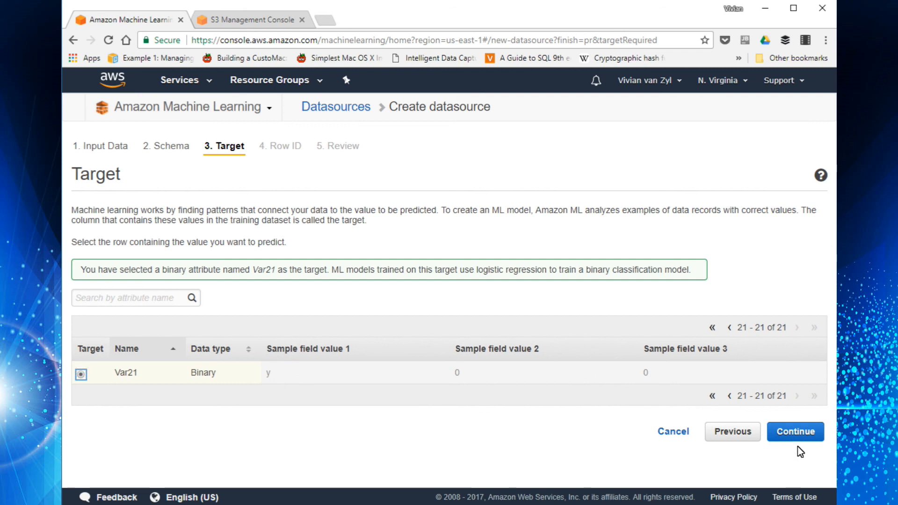
{"action": "left_click", "coordinate": [801, 433]}
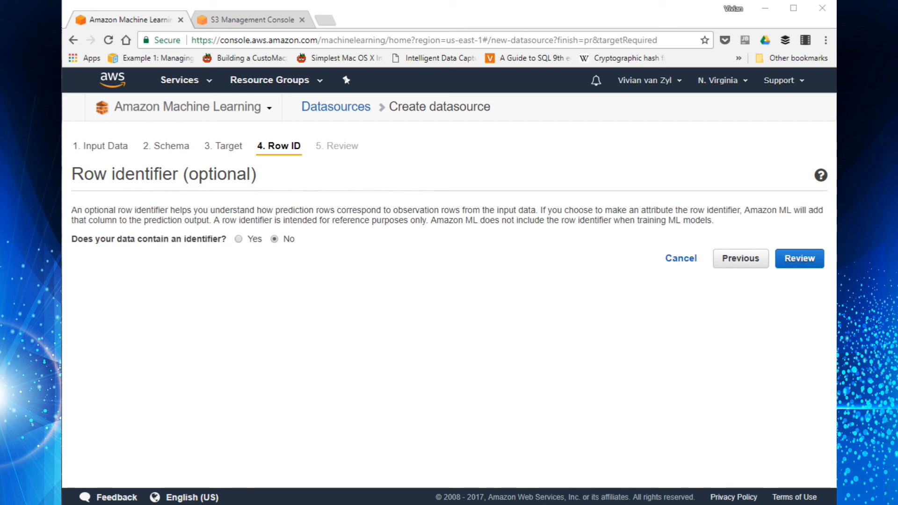
- Keep the row identifier option at No, review the datasource summary, and continue to the ML model settings
{"action": "left_click", "coordinate": [807, 266]}
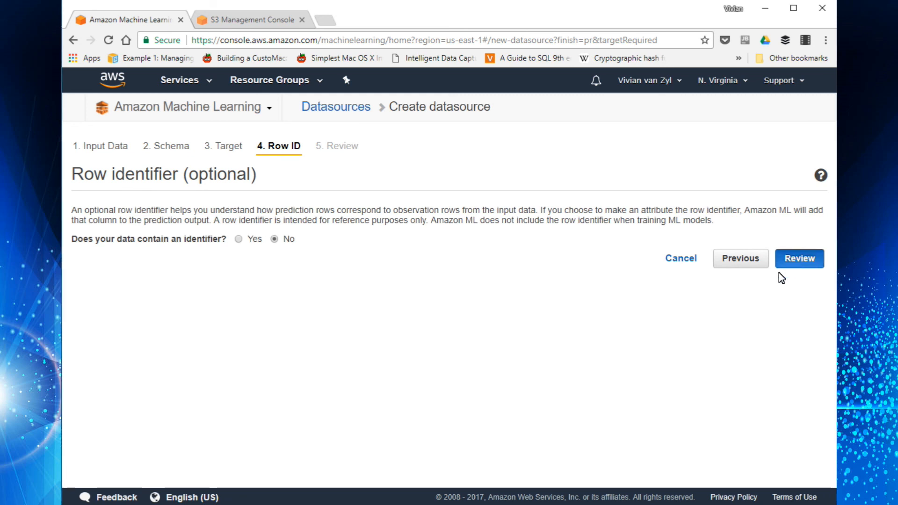
{"action": "left_click", "coordinate": [800, 260]}
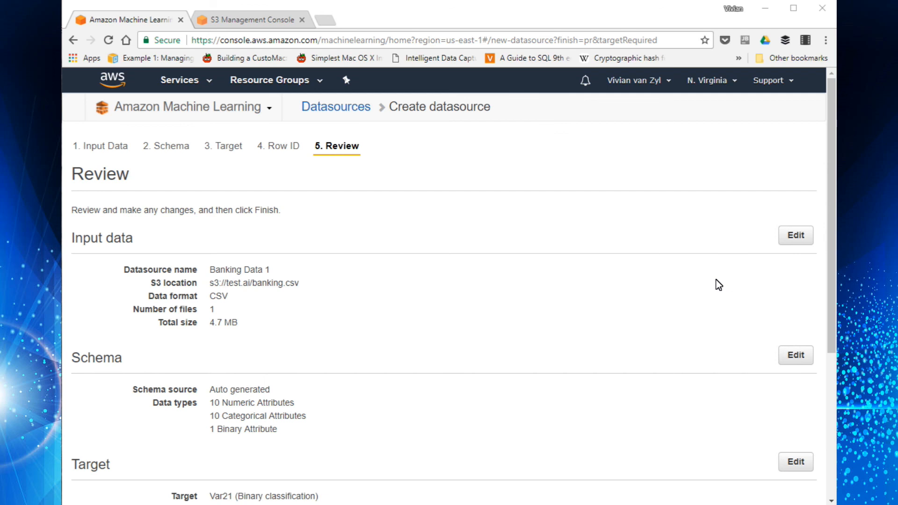
{"action": "scroll", "coordinate": [715, 280], "scroll_direction": "down", "scroll_amount": 5}
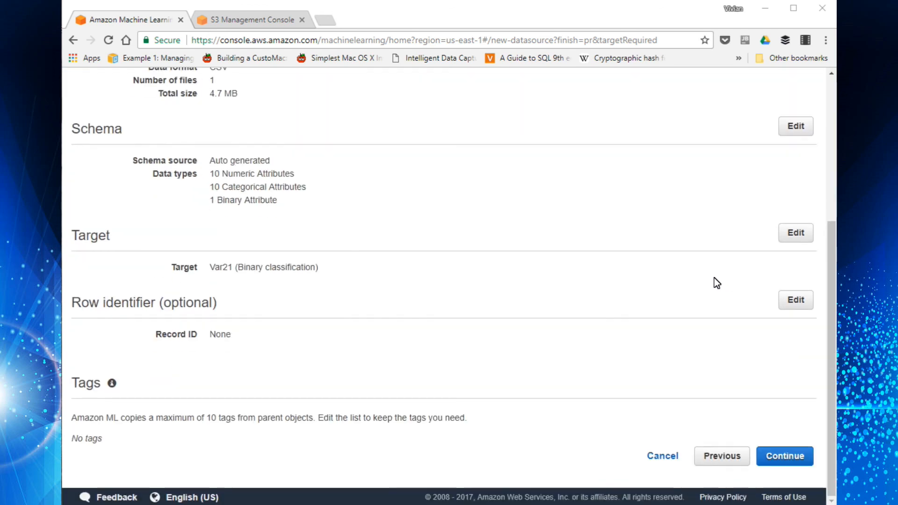
{"action": "left_click", "coordinate": [794, 456]}
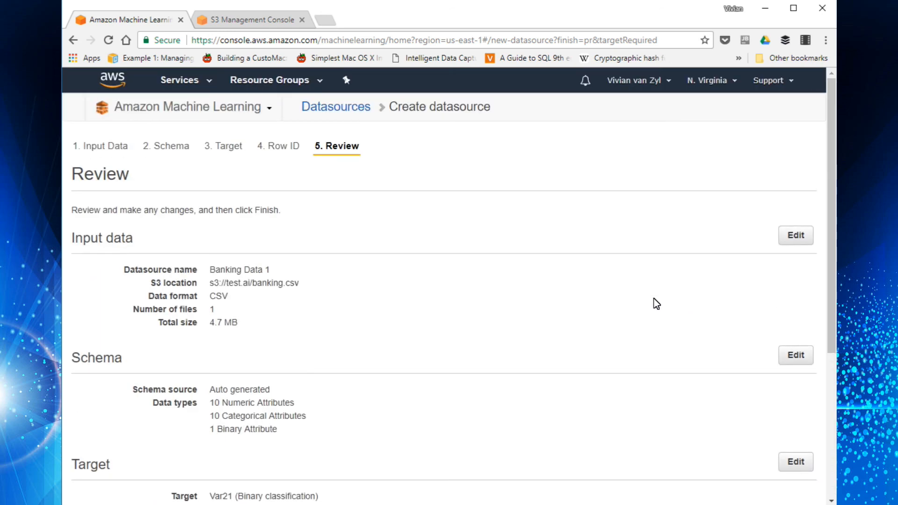
{"action": "scroll", "coordinate": [759, 392], "scroll_direction": "down", "scroll_amount": 5}
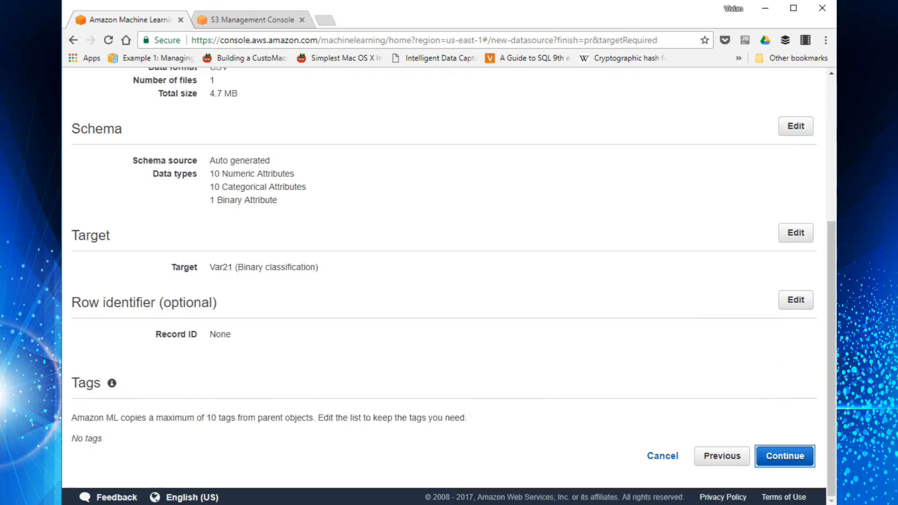
{"action": "left_click", "coordinate": [769, 461]}
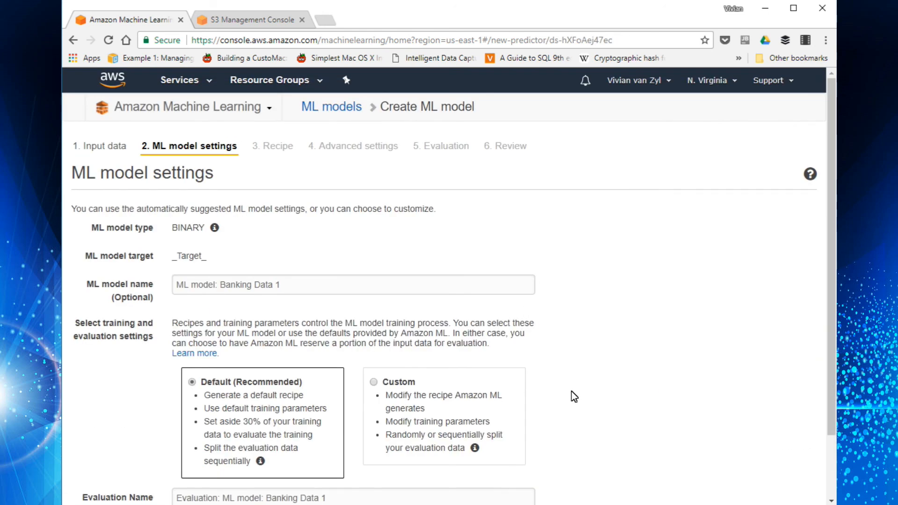
- Name the model "ML model: Banking Data 1" and keep the default training and evaluation settings and evaluation name
{"action": "scroll", "coordinate": [657, 364], "scroll_direction": "down", "scroll_amount": 2}
{"action": "left_click", "coordinate": [231, 209]}
{"action": "left_click", "coordinate": [310, 210]}
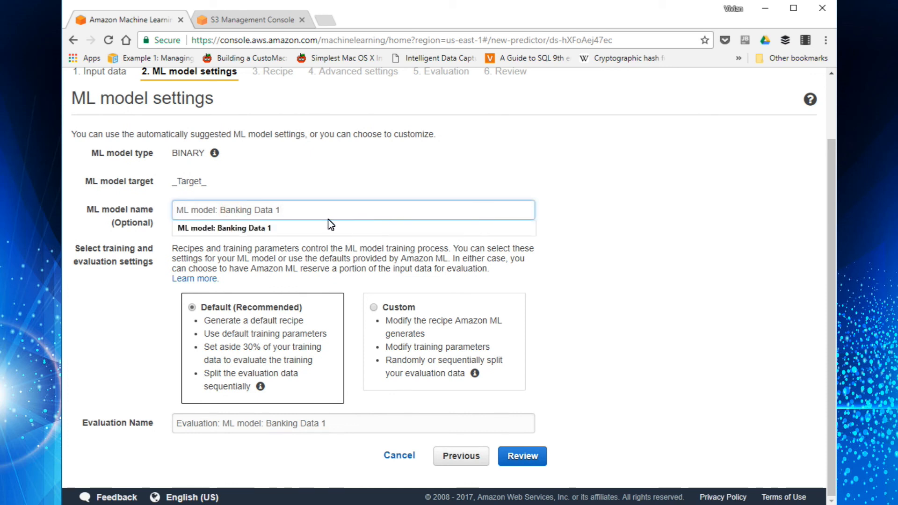
{"action": "left_click", "coordinate": [293, 227]}
{"action": "left_click", "coordinate": [659, 336]}
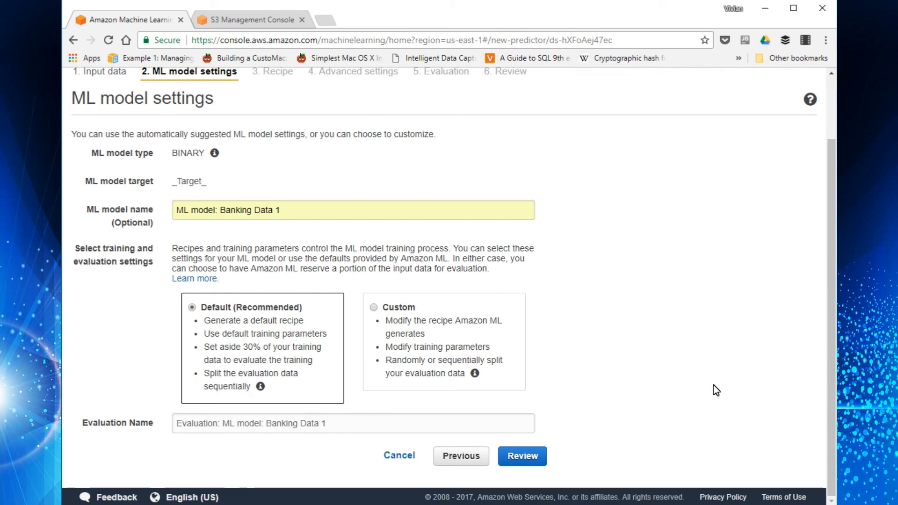
{"action": "left_click", "coordinate": [280, 428]}
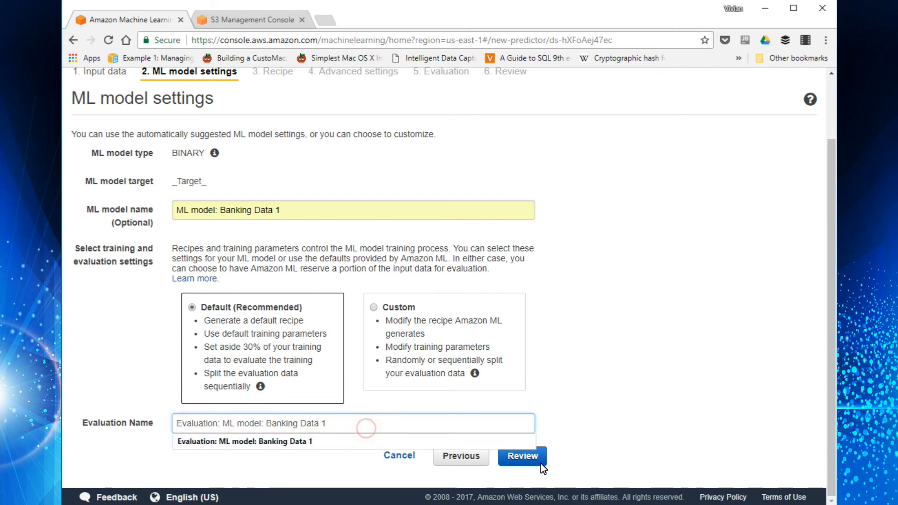
- Review the model configuration and create the ML model
{"action": "left_click", "coordinate": [522, 456]}
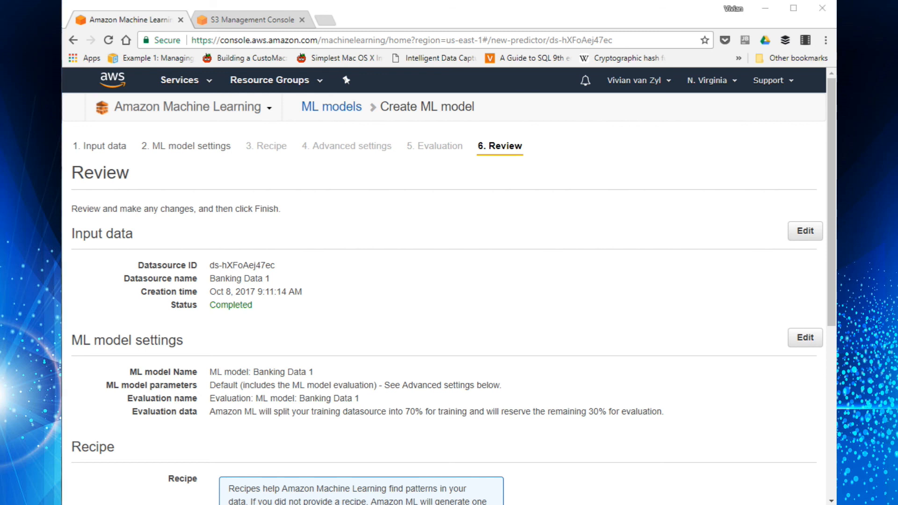
{"action": "scroll", "coordinate": [719, 372], "scroll_direction": "down", "scroll_amount": 5}
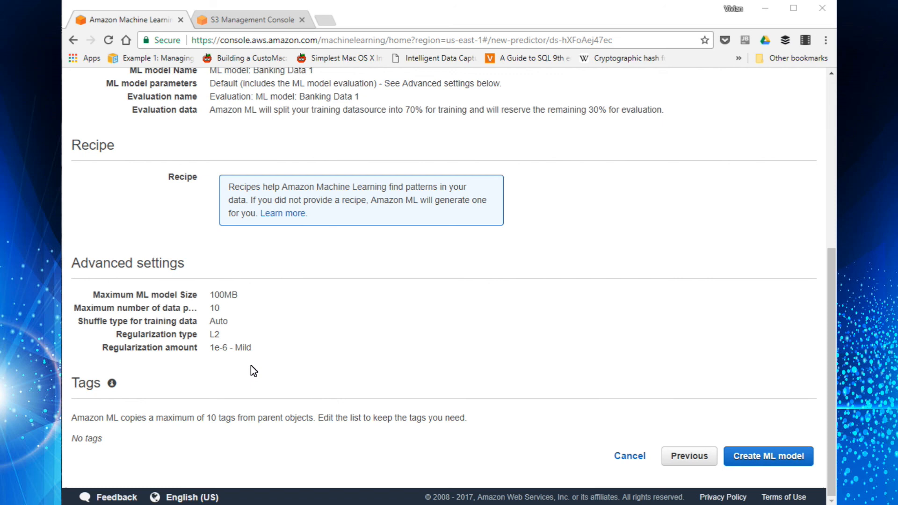
{"action": "left_click", "coordinate": [753, 453]}
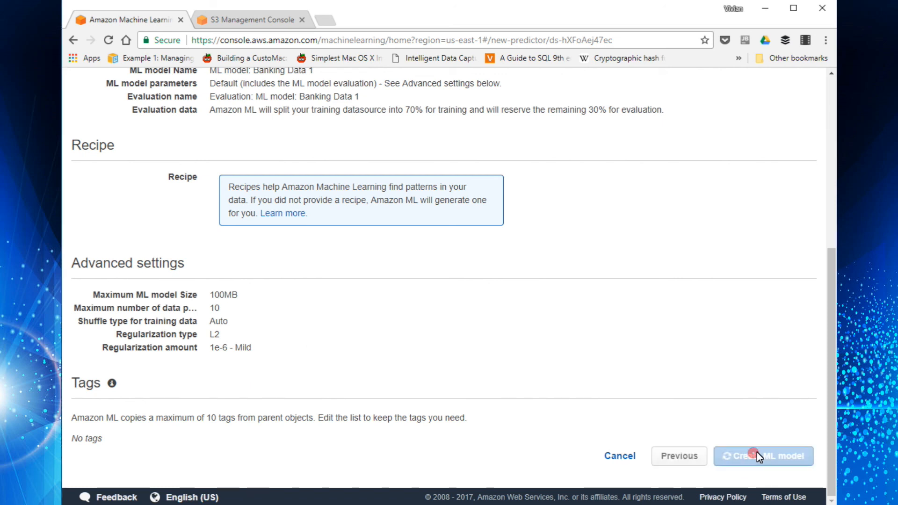
- Check the training status in the list of ML models and reopen the Banking Data 1 model's report
{"action": "scroll", "coordinate": [620, 354], "scroll_direction": "up", "scroll_amount": 3}
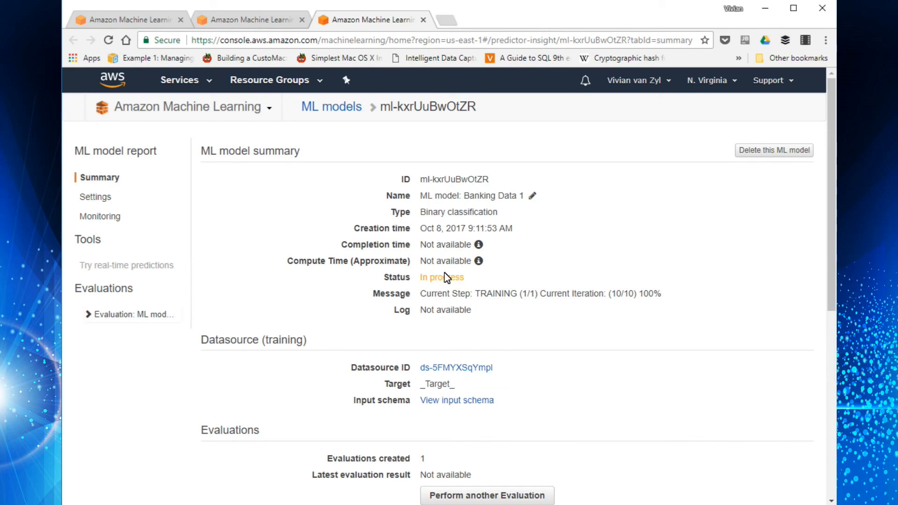
{"action": "left_click", "coordinate": [346, 111]}
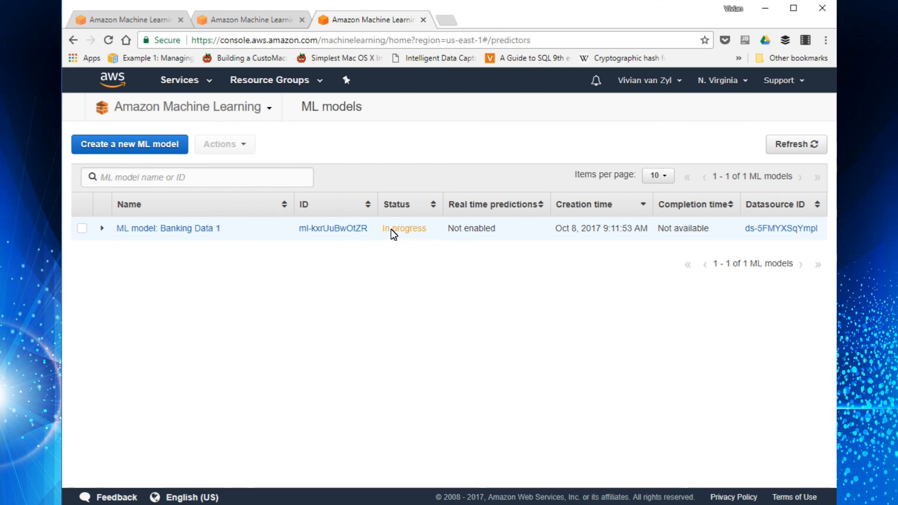
{"action": "left_click", "coordinate": [187, 228]}
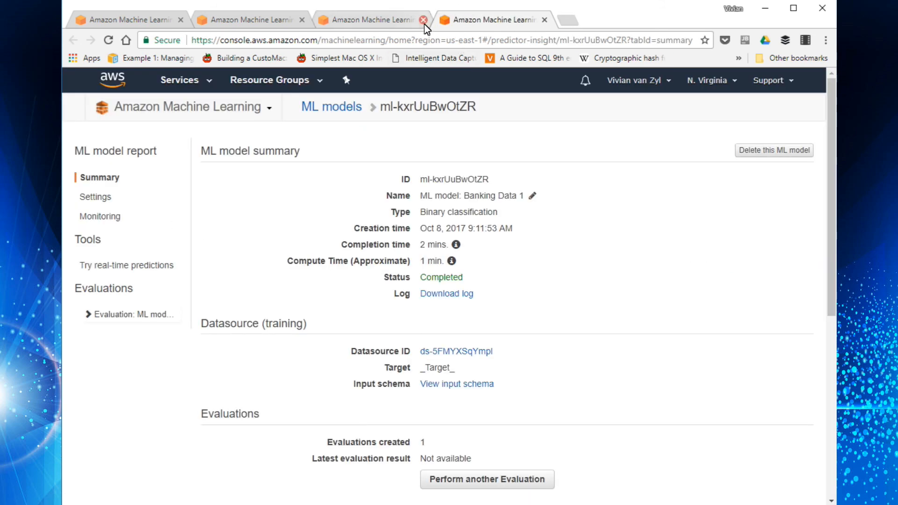
- Close the other browser tabs so only the current model report stays open
{"action": "left_click", "coordinate": [424, 20]}
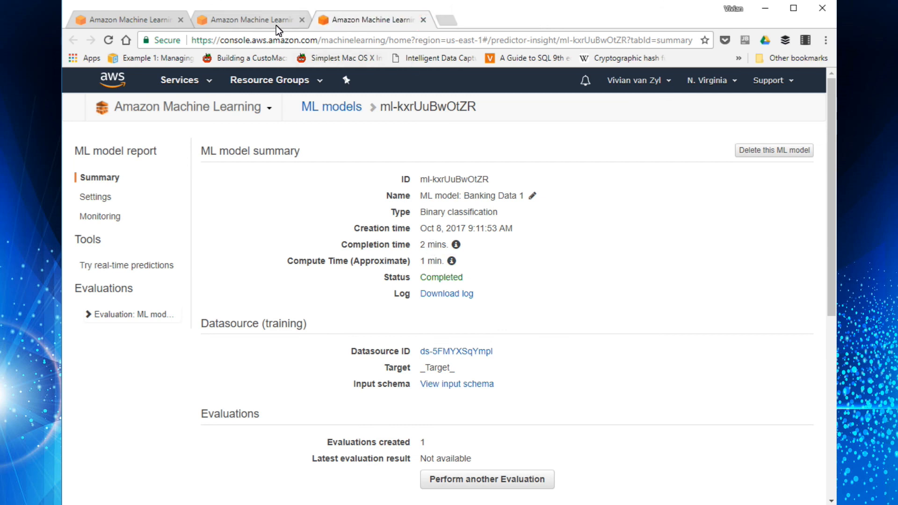
{"action": "left_click", "coordinate": [302, 20]}
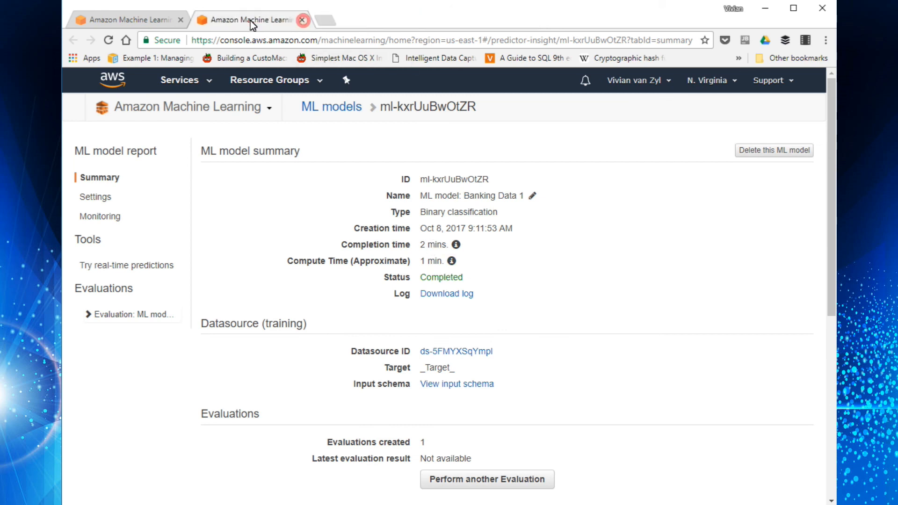
{"action": "left_click", "coordinate": [181, 20]}
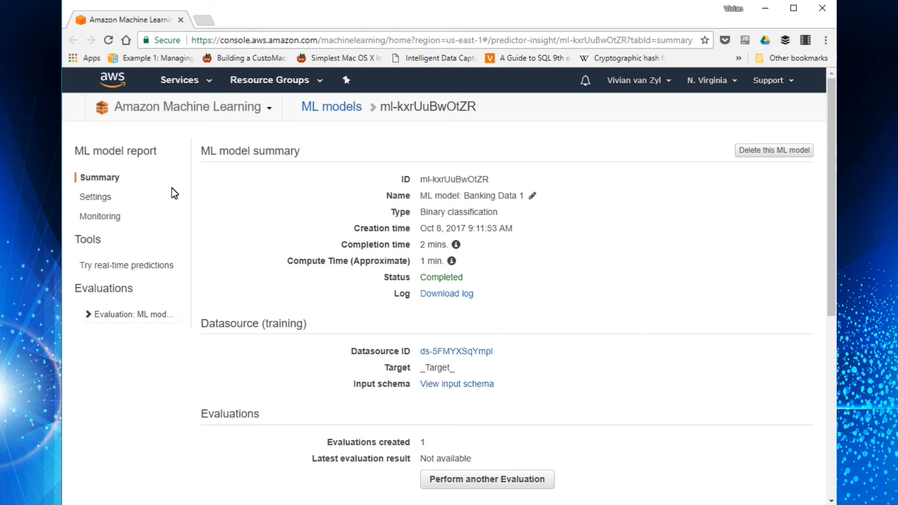
- Examine the model's training parameters and recipe, and look at its monitoring metrics
{"action": "left_click", "coordinate": [94, 197]}
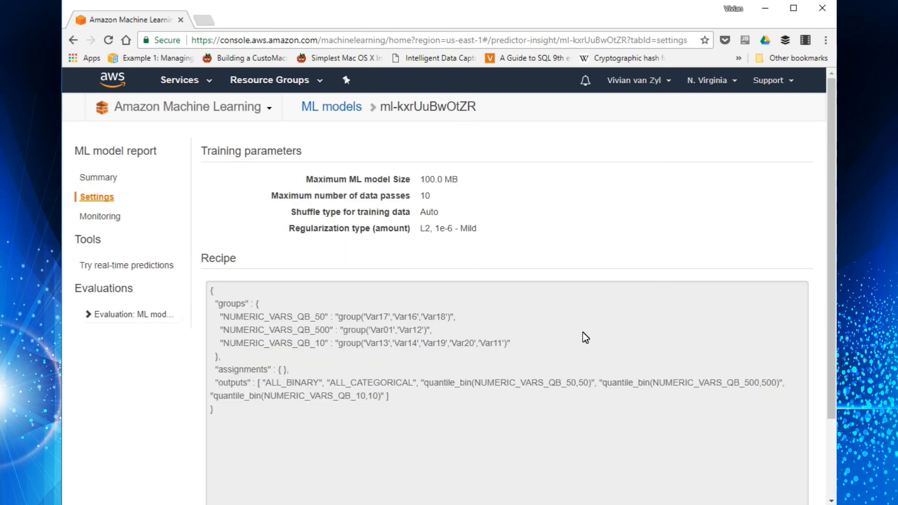
{"action": "scroll", "coordinate": [563, 310], "scroll_direction": "down", "scroll_amount": 2}
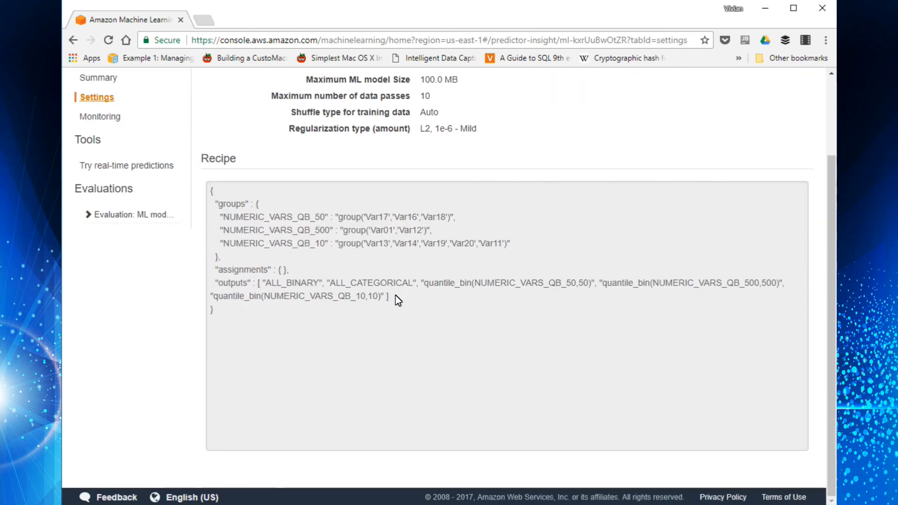
{"action": "scroll", "coordinate": [399, 300], "scroll_direction": "up", "scroll_amount": 2}
{"action": "left_click", "coordinate": [106, 217]}
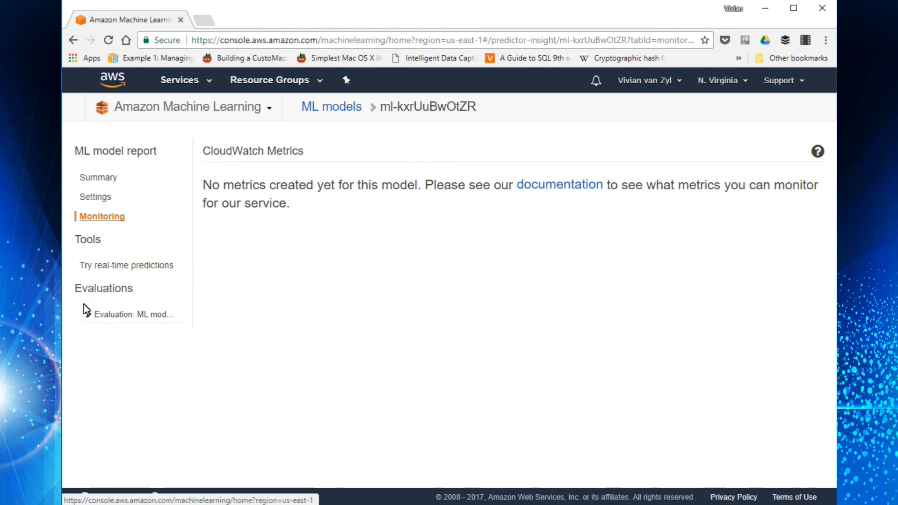
- Expand the model's evaluation entry and view the evaluation summary
{"action": "left_click", "coordinate": [89, 316]}
{"action": "left_click", "coordinate": [112, 316]}
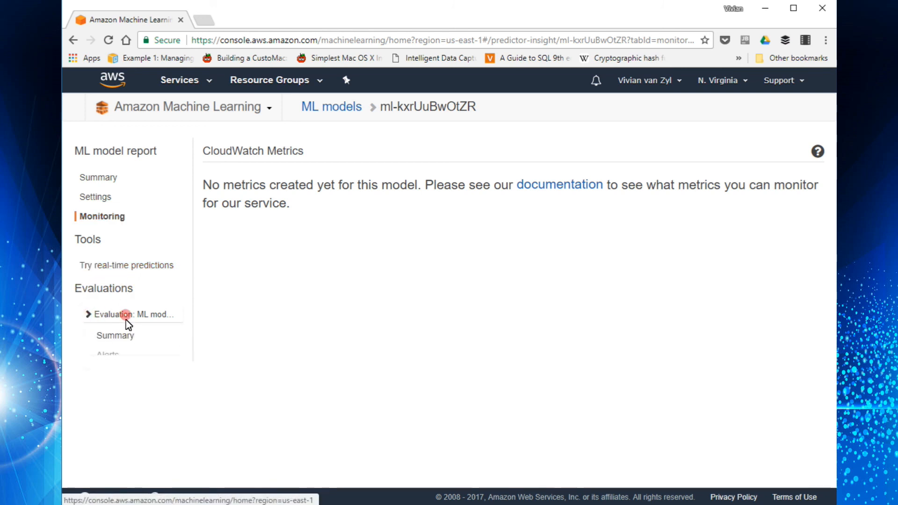
{"action": "left_click", "coordinate": [122, 316]}
{"action": "left_click", "coordinate": [115, 336]}
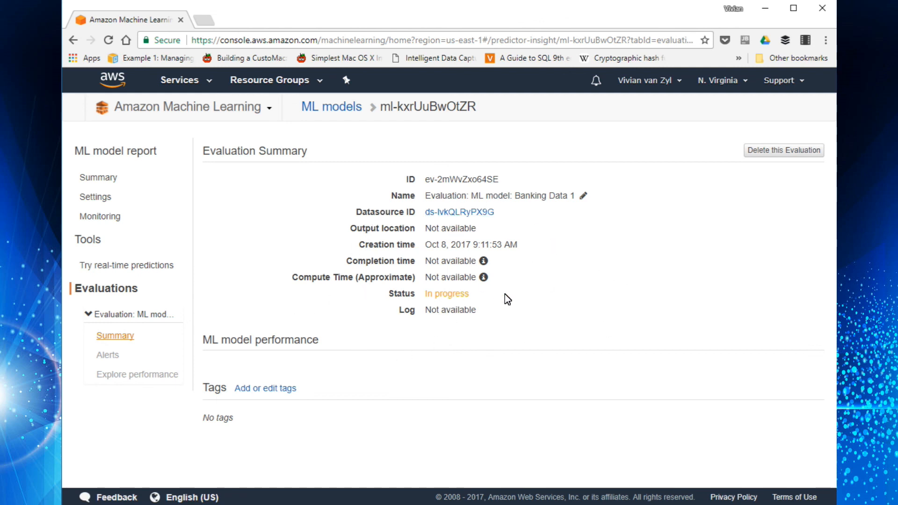
- Open the model's real-time predictions tool, and open the banking-batch CSV file in Notepad++
{"action": "left_click", "coordinate": [118, 267]}
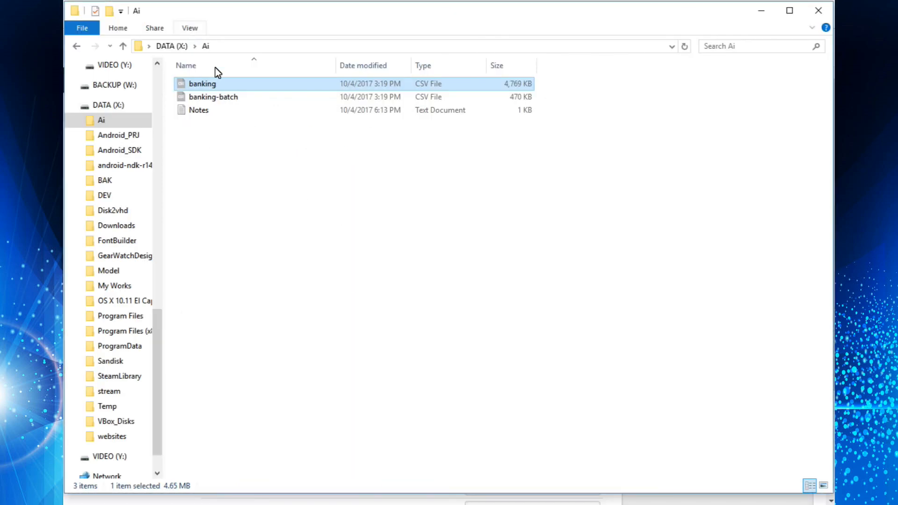
{"action": "left_click", "coordinate": [229, 98]}
{"action": "right_click", "coordinate": [229, 98]}
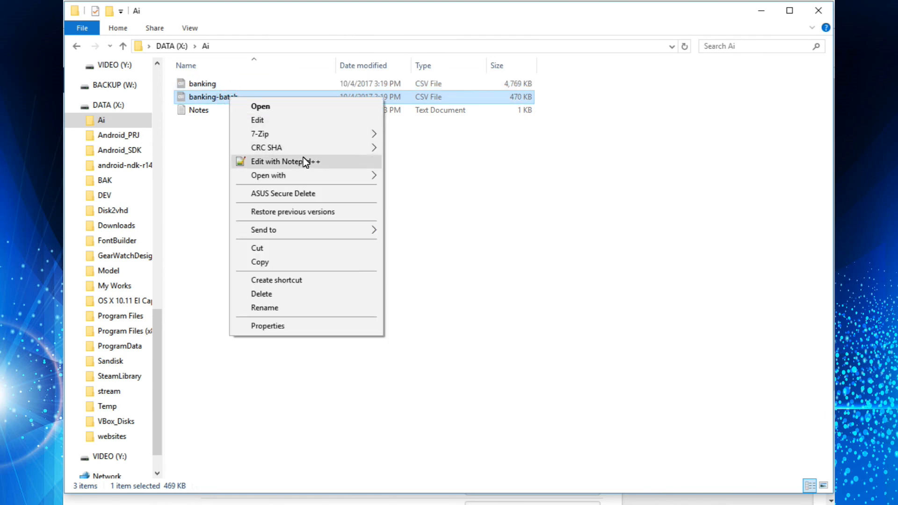
{"action": "mouse_move", "coordinate": [312, 128]}
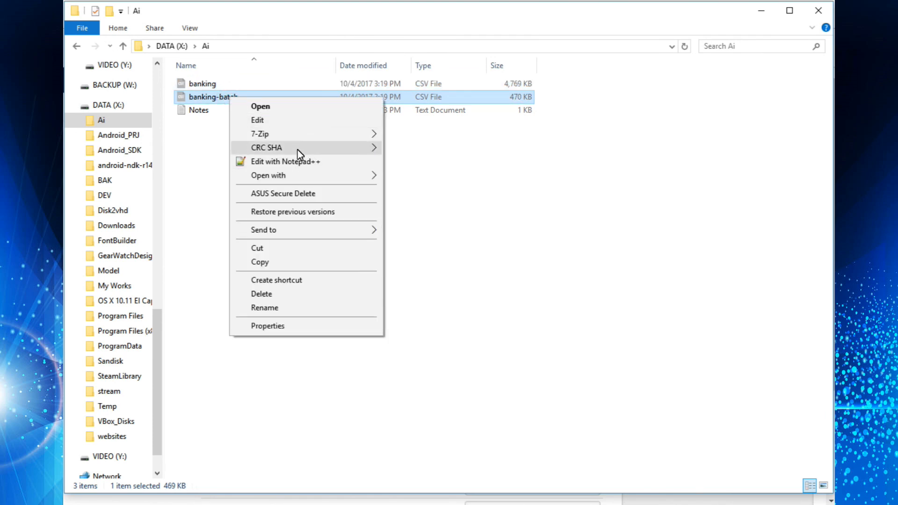
{"action": "left_click", "coordinate": [299, 162]}
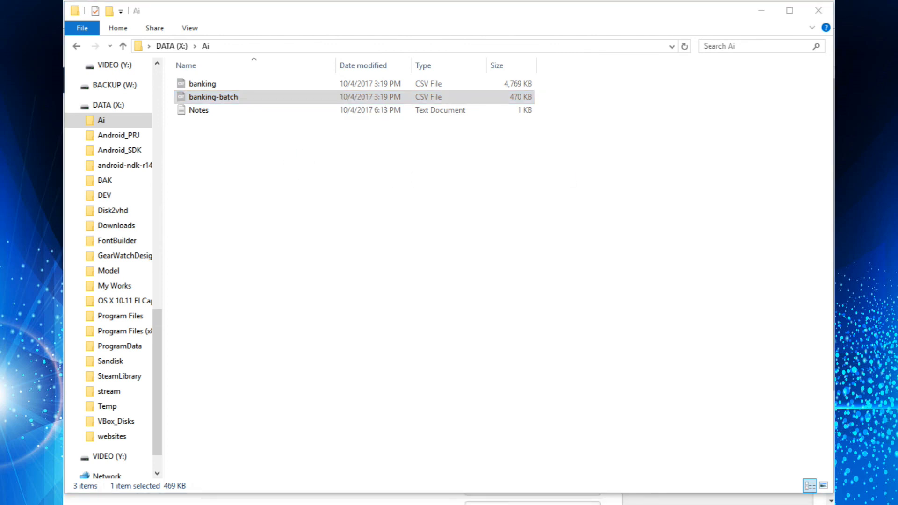
- Copy the blue-collar record on line 2 of banking-batch.csv and return to the real-time predictions page
{"action": "left_click_drag", "start_coordinate": [571, 0], "coordinate": [295, 38]}
{"action": "left_click_drag", "start_coordinate": [482, 190], "coordinate": [834, 201]}
{"action": "left_click_drag", "start_coordinate": [763, 107], "coordinate": [194, 108]}
{"action": "key", "text": "ctrl+c"}
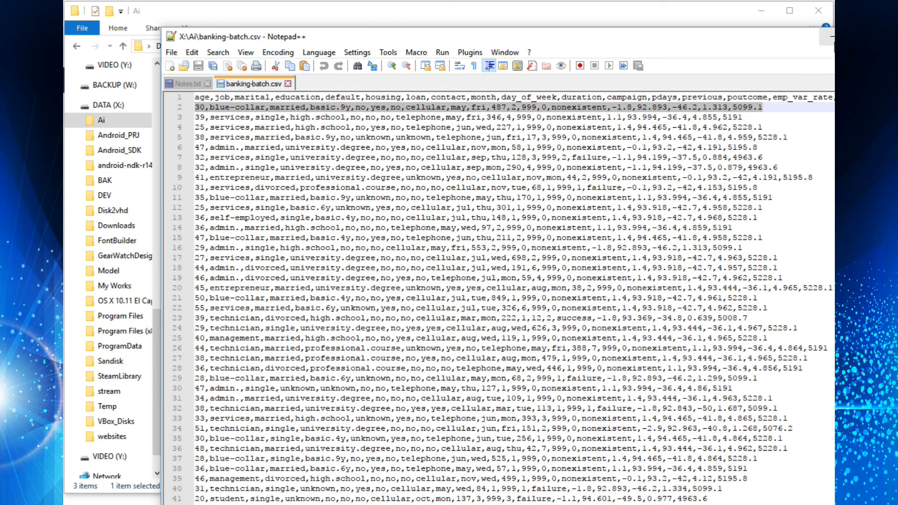
{"action": "left_click", "coordinate": [831, 44]}
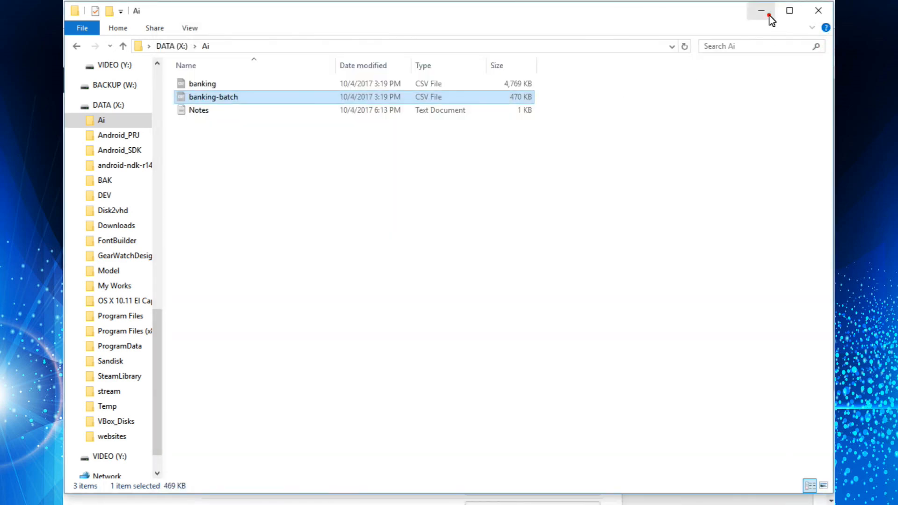
{"action": "left_click", "coordinate": [769, 17]}
- Fill the prediction form by pasting the copied line 2 record, create the prediction and check its predicted score
{"action": "left_click", "coordinate": [420, 198]}
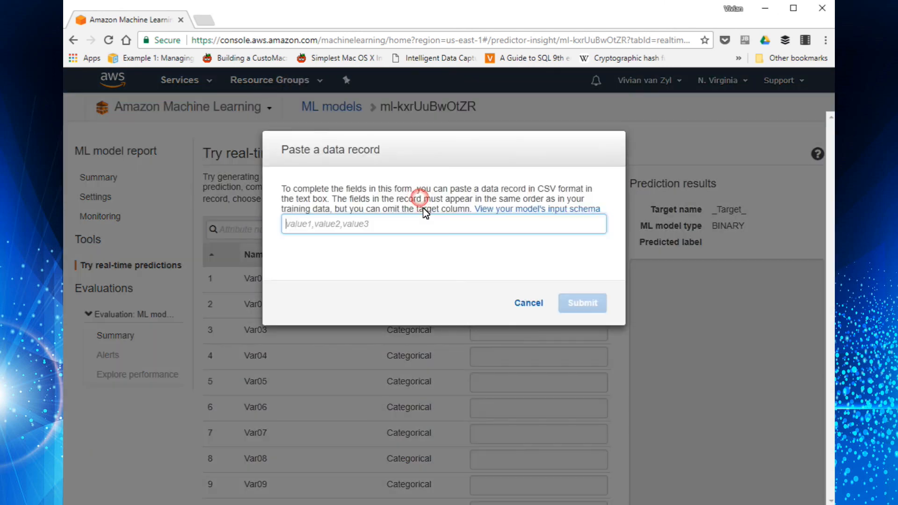
{"action": "left_click", "coordinate": [408, 226]}
{"action": "key", "text": "ctrl+v"}
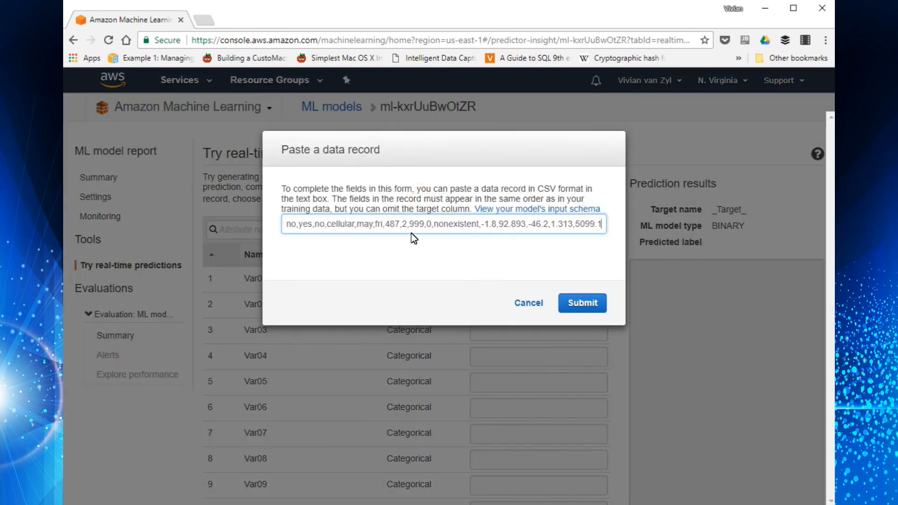
{"action": "left_click", "coordinate": [581, 302]}
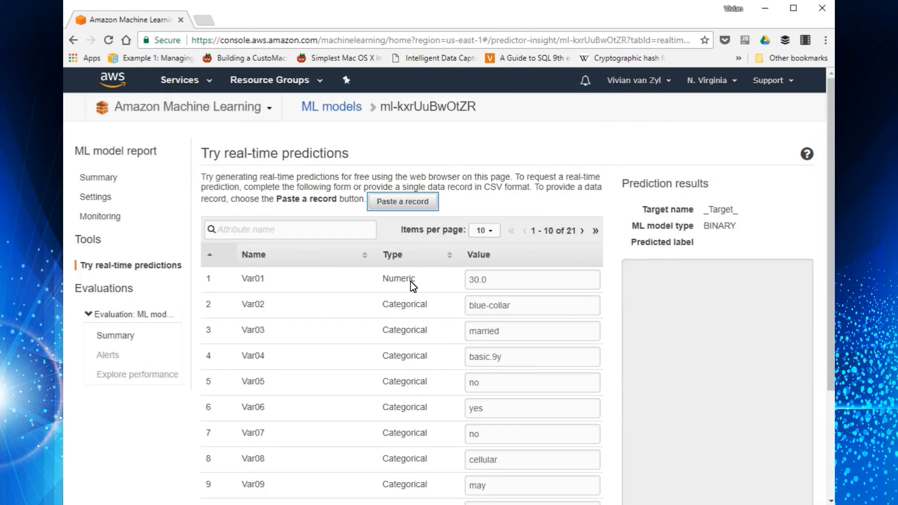
{"action": "scroll", "coordinate": [503, 314], "scroll_direction": "down", "scroll_amount": 3}
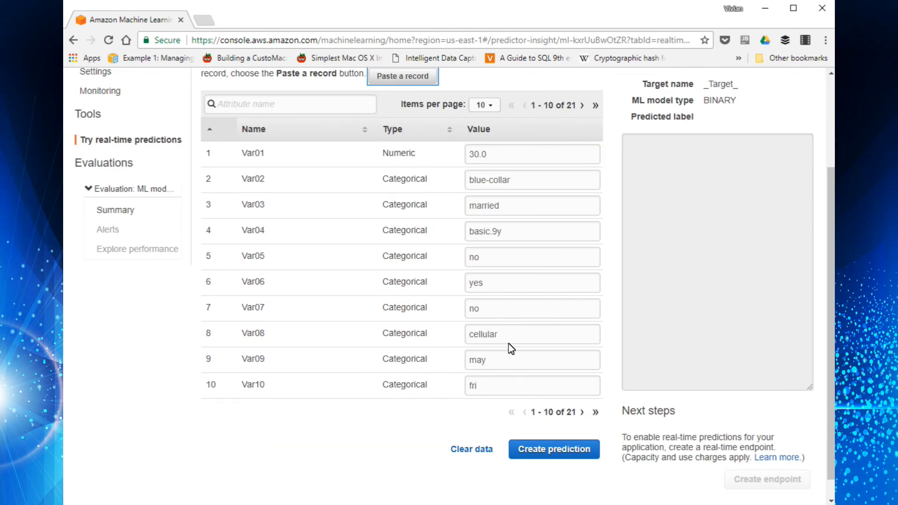
{"action": "left_click", "coordinate": [559, 445]}
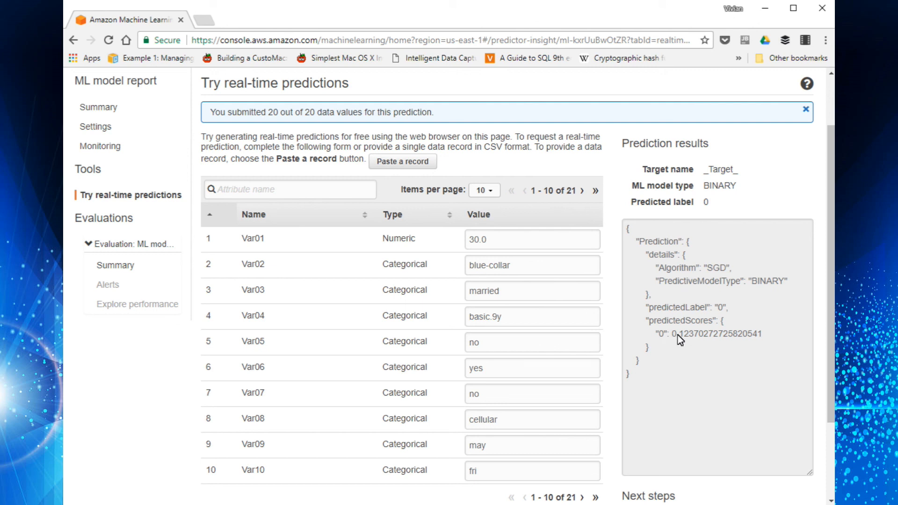
{"action": "left_click_drag", "start_coordinate": [672, 335], "coordinate": [689, 333]}
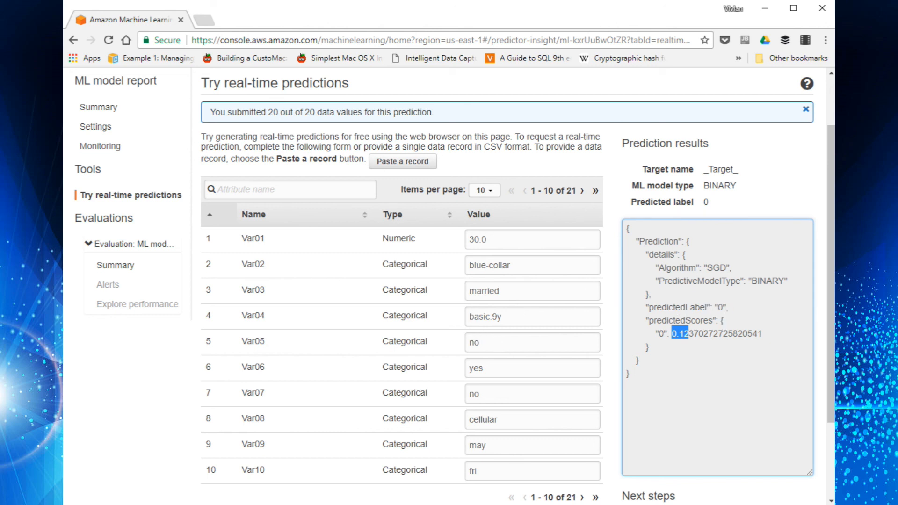
- Copy the age 32 services record on line 7 of banking-batch.csv and return to the predictions page
{"action": "key", "text": "alt+Tab"}
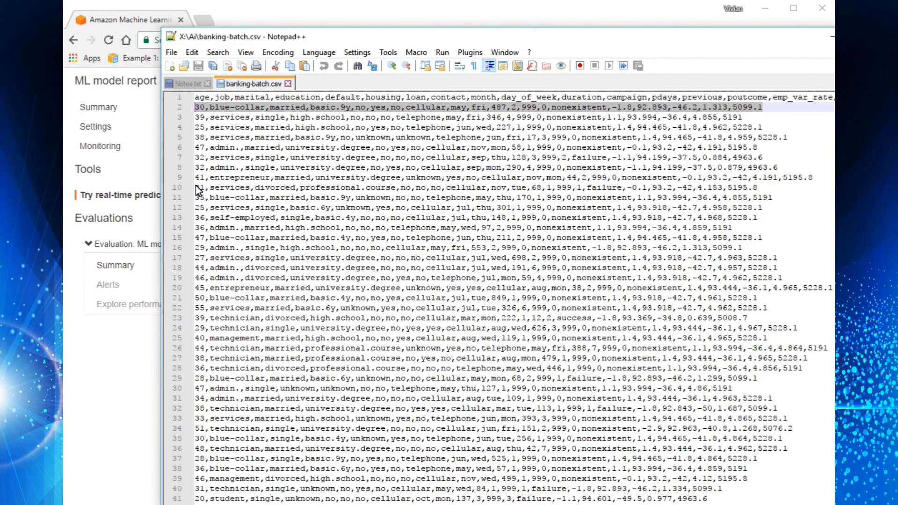
{"action": "left_click", "coordinate": [197, 159]}
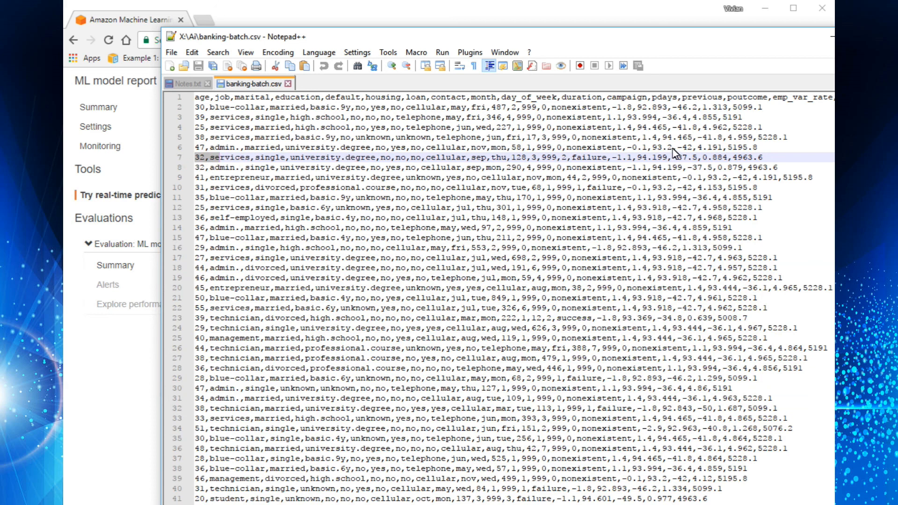
{"action": "left_click", "coordinate": [773, 158], "text": "shift"}
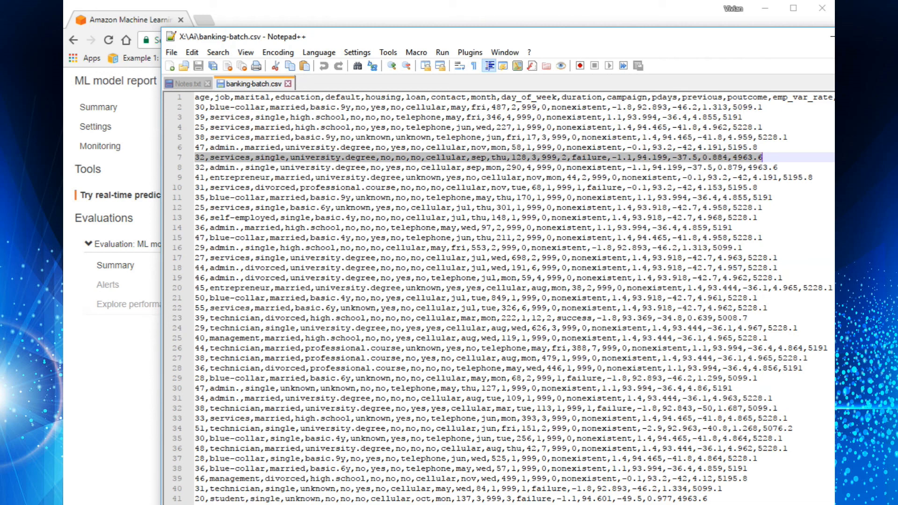
{"action": "left_click", "coordinate": [829, 37]}
- Paste the line 7 record into the prediction form and create a prediction from it
{"action": "left_click", "coordinate": [411, 164]}
{"action": "key", "text": "ctrl+v"}
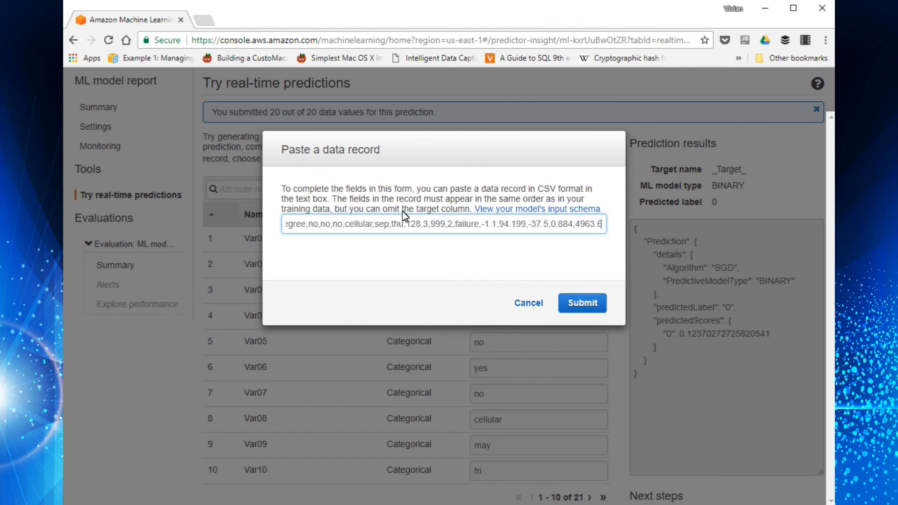
{"action": "left_click", "coordinate": [584, 303]}
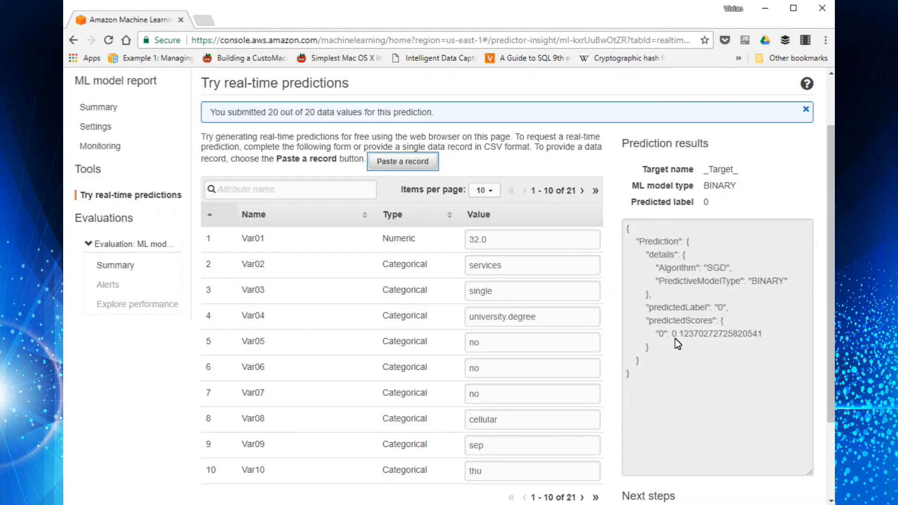
{"action": "scroll", "coordinate": [512, 255], "scroll_direction": "down", "scroll_amount": 2}
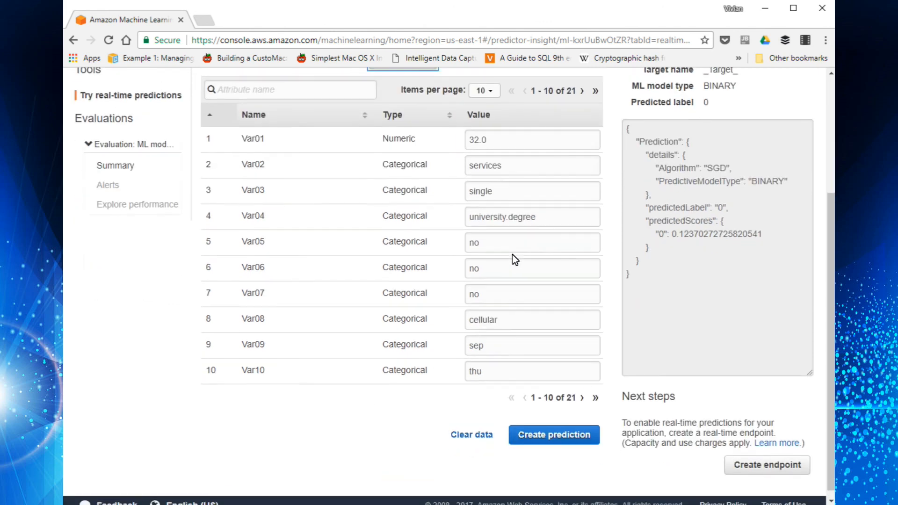
{"action": "scroll", "coordinate": [512, 254], "scroll_direction": "up", "scroll_amount": 1}
{"action": "left_click", "coordinate": [570, 494]}
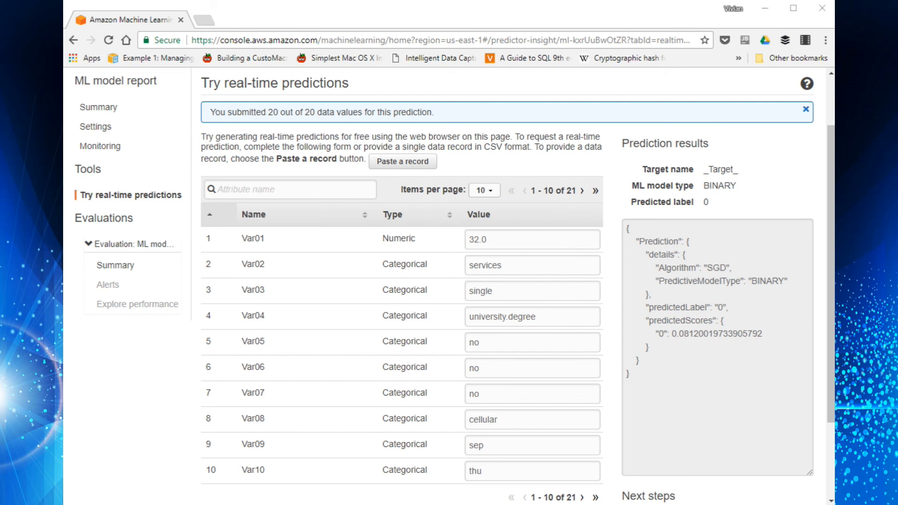
- Copy the age 47 admin. record on line 6 of banking-batch.csv and return to the predictions page
{"action": "key", "text": "alt+Tab"}
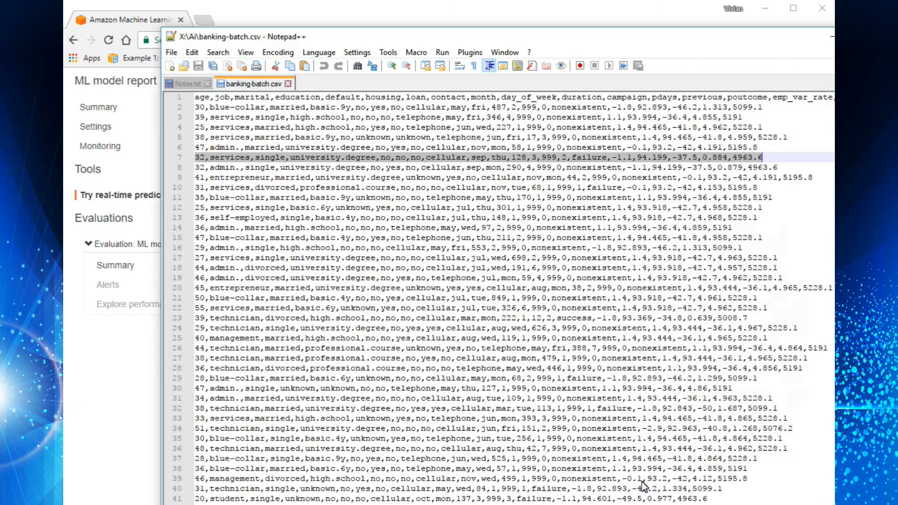
{"action": "left_click_drag", "start_coordinate": [758, 147], "coordinate": [172, 148]}
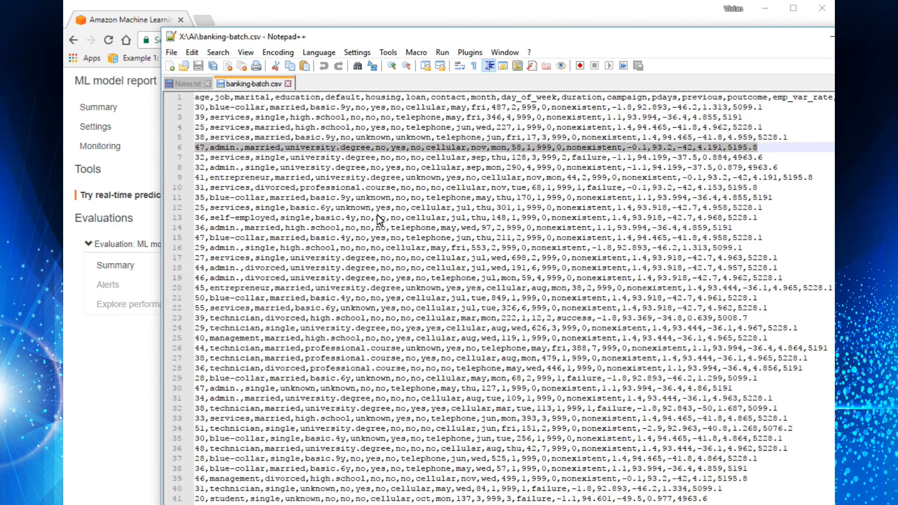
{"action": "left_click", "coordinate": [832, 37]}
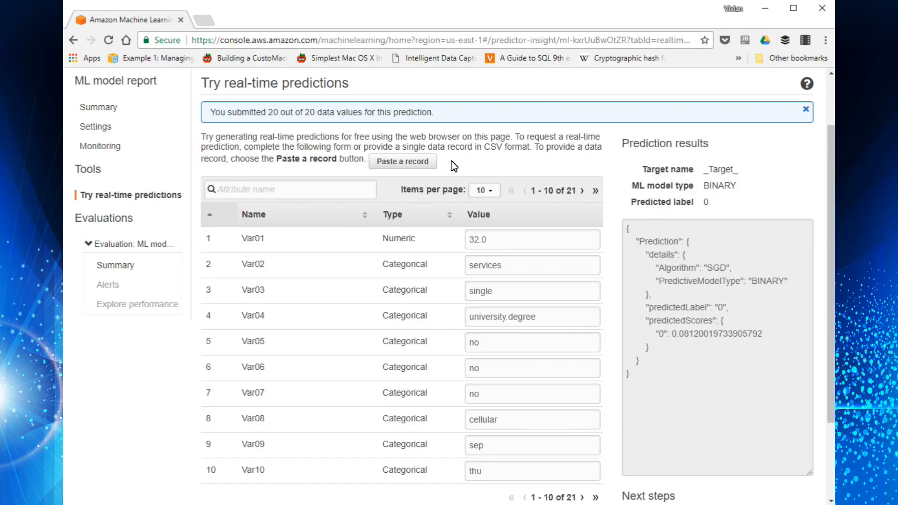
- Paste the line 6 record into the prediction form, create a prediction from it and view the result
{"action": "left_click", "coordinate": [377, 162]}
{"action": "left_click", "coordinate": [330, 224]}
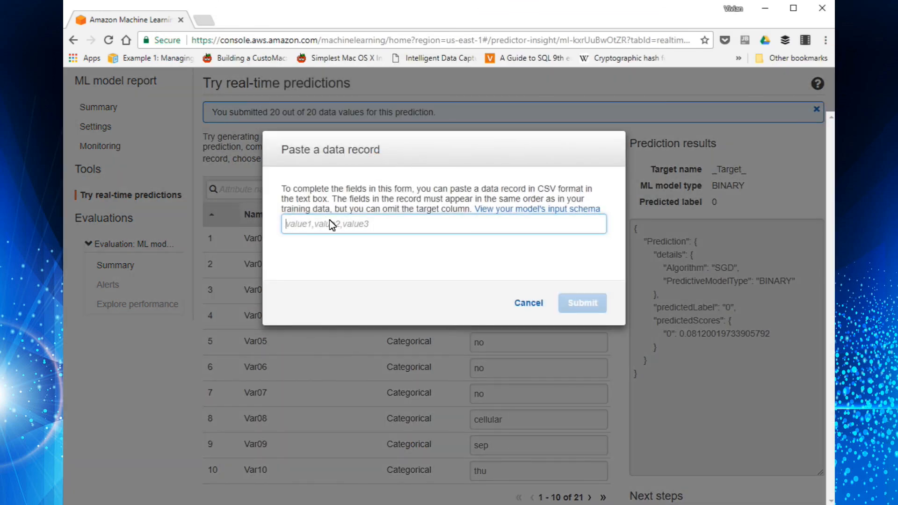
{"action": "key", "text": "ctrl+v"}
{"action": "left_click", "coordinate": [582, 302]}
{"action": "scroll", "coordinate": [599, 377], "scroll_direction": "down", "scroll_amount": 2}
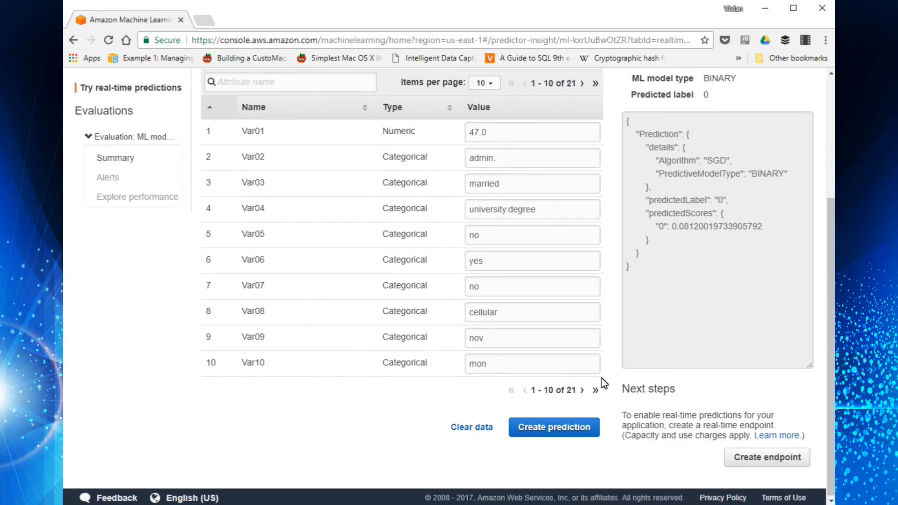
{"action": "left_click", "coordinate": [582, 427]}
{"action": "scroll", "coordinate": [723, 393], "scroll_direction": "up", "scroll_amount": 2}
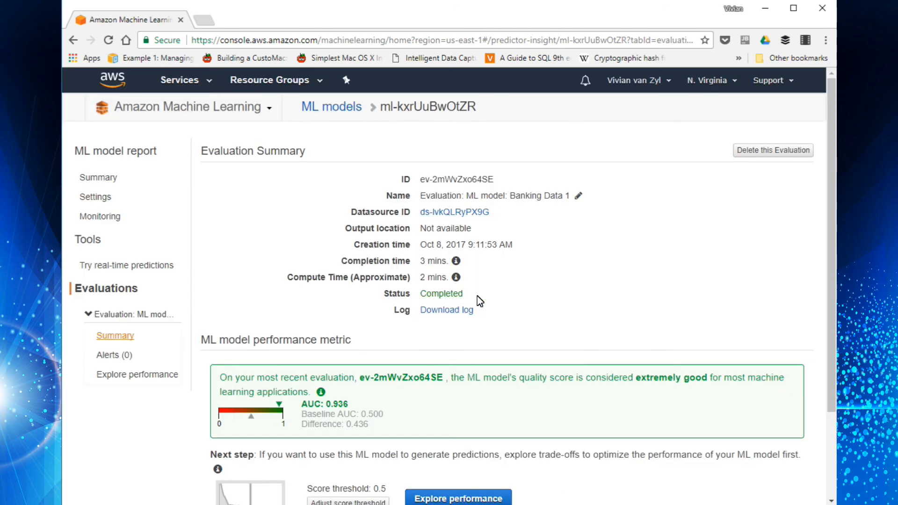
- Review the completed evaluation's performance metric and its alerts with the criteria for a valid evaluation
{"action": "scroll", "coordinate": [543, 276], "scroll_direction": "down", "scroll_amount": 3}
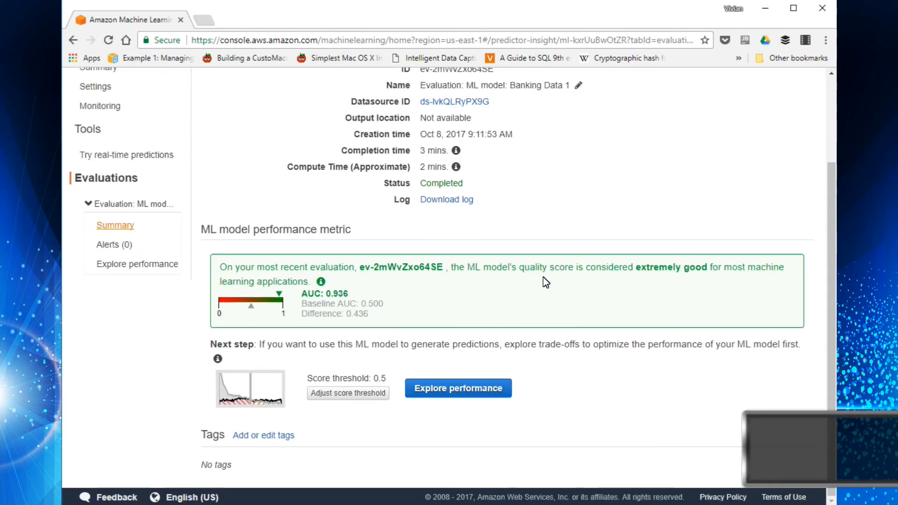
{"action": "left_click", "coordinate": [103, 243]}
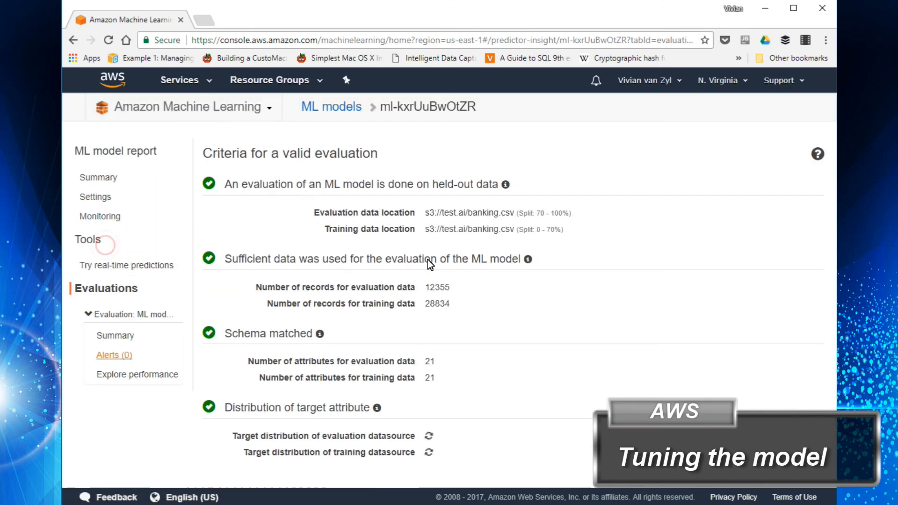
{"action": "scroll", "coordinate": [549, 279], "scroll_direction": "down", "scroll_amount": 1}
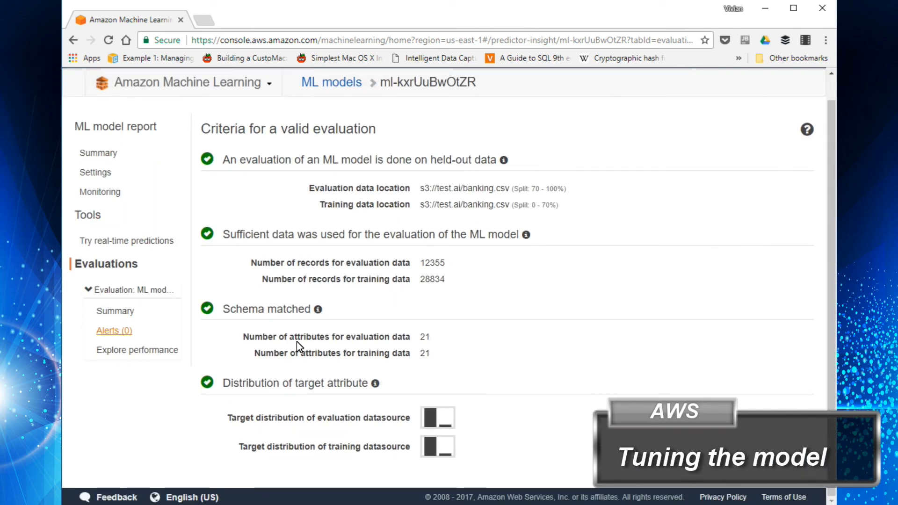
- Explore the model's performance by trying a score threshold of 0.49, and adjust the false positive rate to bring the threshold to 0.55
{"action": "left_click", "coordinate": [114, 350]}
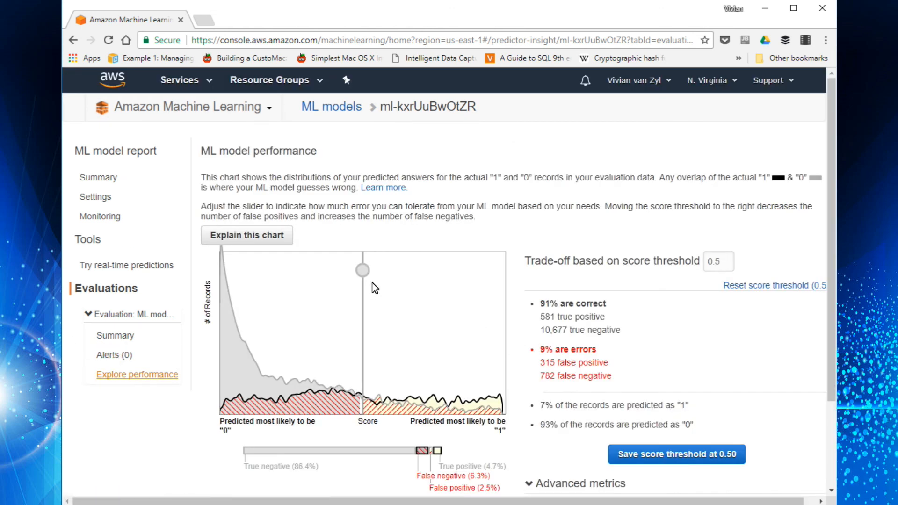
{"action": "mouse_move", "coordinate": [360, 274]}
{"action": "left_mouse_down"}
{"action": "mouse_move", "coordinate": [392, 271]}
{"action": "mouse_move", "coordinate": [284, 268]}
{"action": "mouse_move", "coordinate": [410, 270]}
{"action": "mouse_move", "coordinate": [341, 271]}
{"action": "mouse_move", "coordinate": [375, 271]}
{"action": "mouse_move", "coordinate": [360, 276]}
{"action": "left_mouse_up"}
{"action": "scroll", "coordinate": [448, 293], "scroll_direction": "down", "scroll_amount": 3}
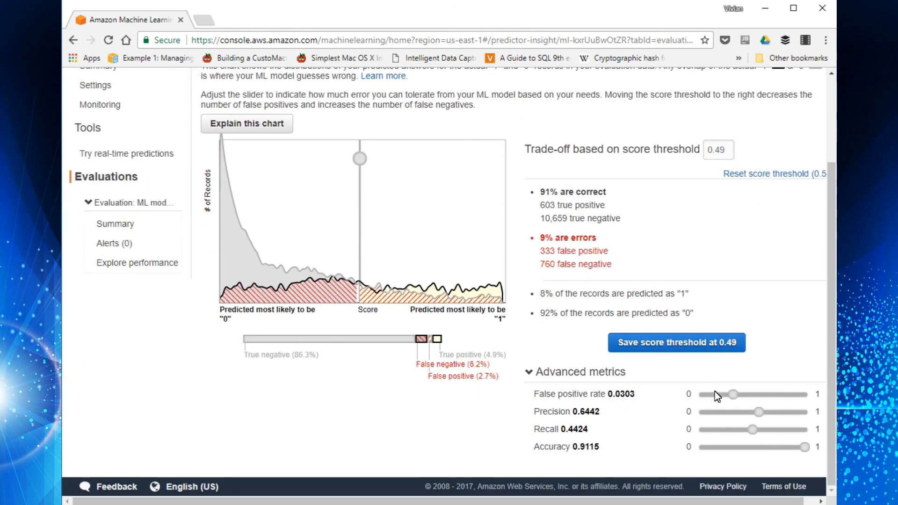
{"action": "mouse_move", "coordinate": [734, 399]}
{"action": "left_mouse_down"}
{"action": "mouse_move", "coordinate": [743, 397]}
{"action": "mouse_move", "coordinate": [728, 396]}
{"action": "left_mouse_up"}
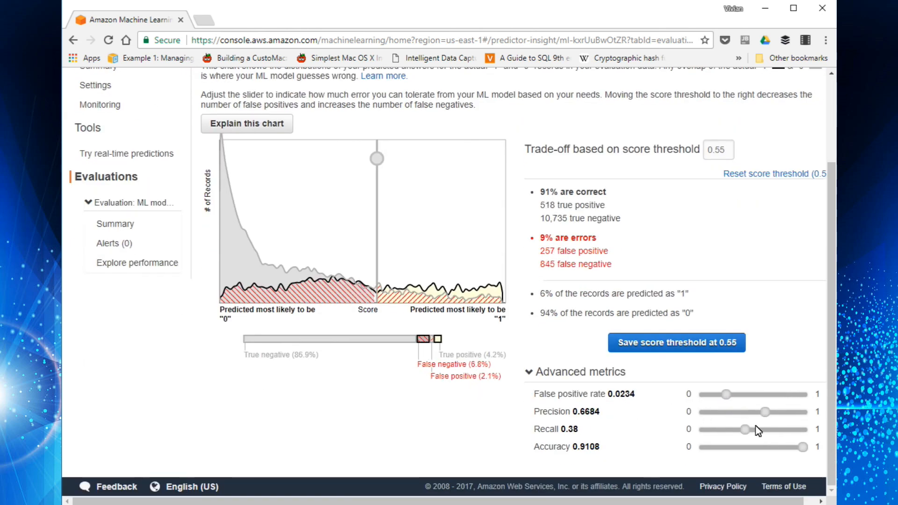
{"action": "scroll", "coordinate": [669, 405], "scroll_direction": "up", "scroll_amount": 3}
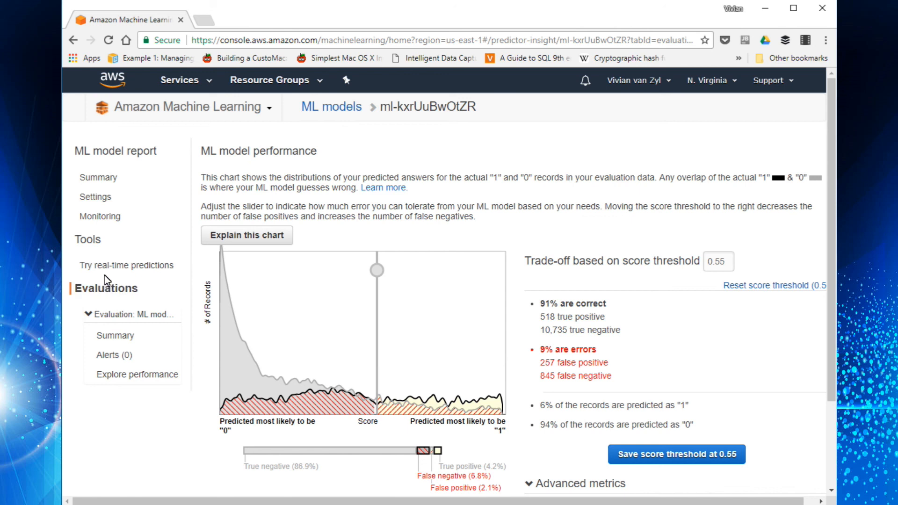
- Return to the evaluation summary without saving the score threshold, and switch to the banking.csv spreadsheet
{"action": "left_click", "coordinate": [110, 316]}
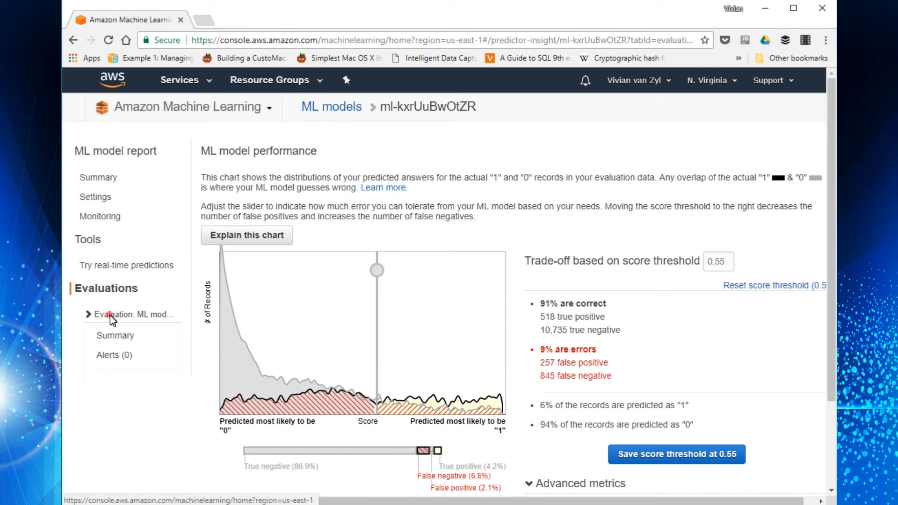
{"action": "left_click", "coordinate": [133, 315]}
{"action": "left_click", "coordinate": [117, 336]}
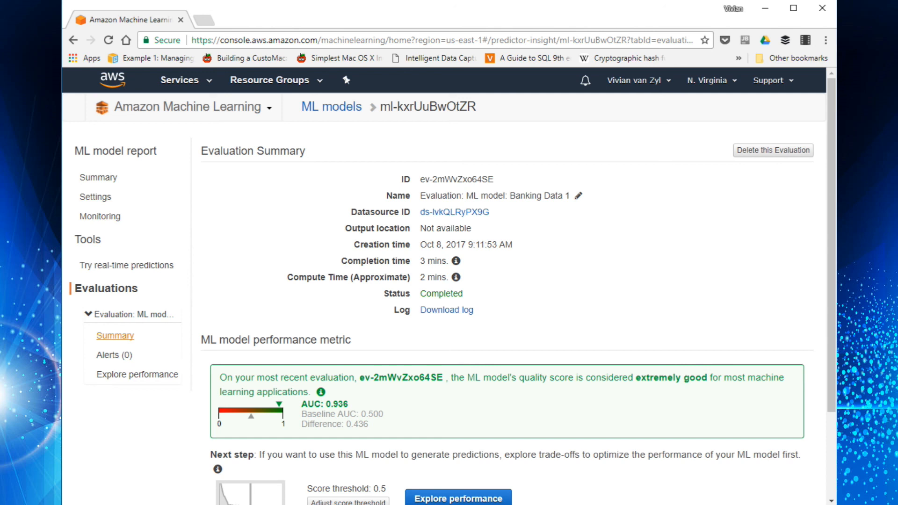
{"action": "key", "text": "alt+Tab"}
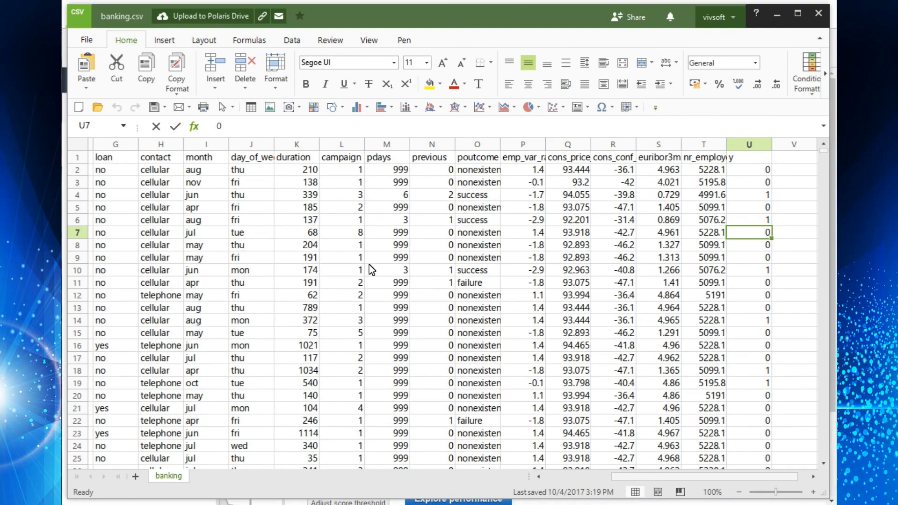
- Examine the values of the y target column in banking.csv, and minimize that spreadsheet
{"action": "left_click", "coordinate": [761, 157]}
{"action": "left_click", "coordinate": [760, 169]}
{"action": "left_click", "coordinate": [760, 207]}
{"action": "left_click", "coordinate": [761, 232]}
{"action": "left_click", "coordinate": [762, 273]}
{"action": "left_click", "coordinate": [756, 296]}
{"action": "left_click", "coordinate": [758, 322]}
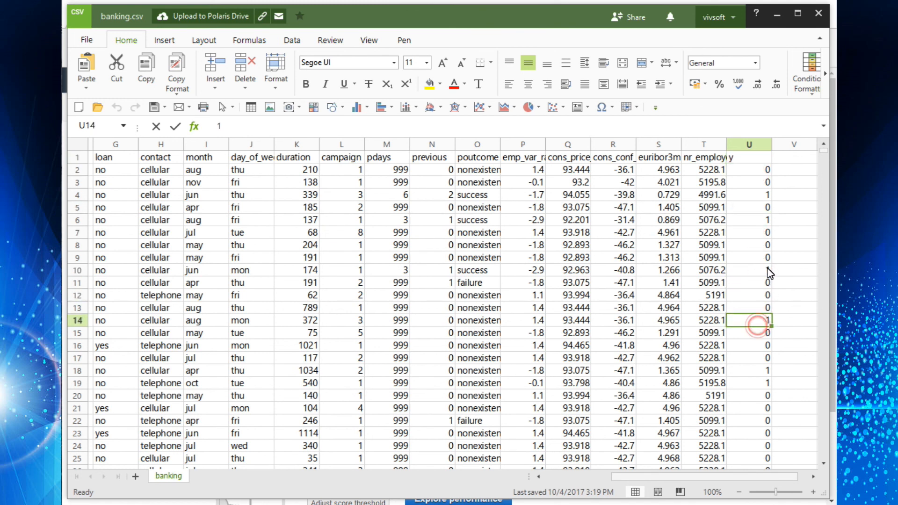
{"action": "left_click", "coordinate": [757, 245]}
{"action": "left_click", "coordinate": [746, 206]}
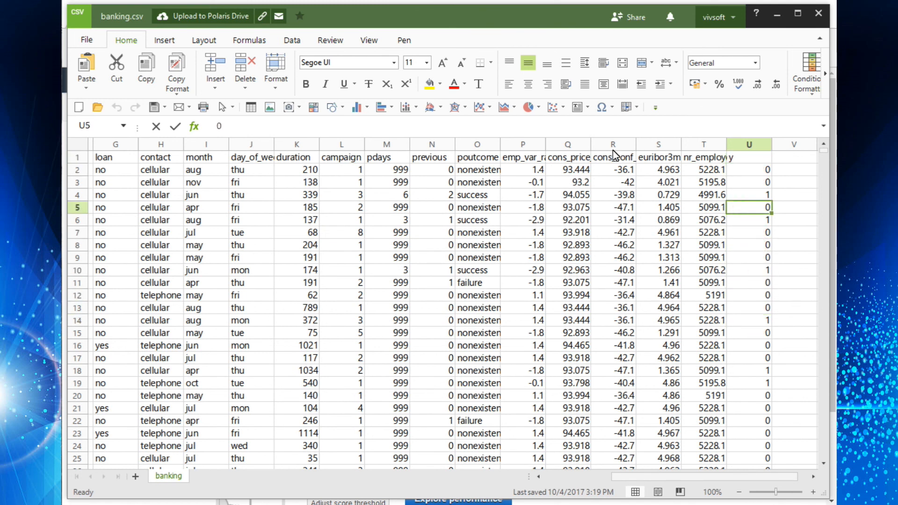
{"action": "left_click", "coordinate": [777, 15]}
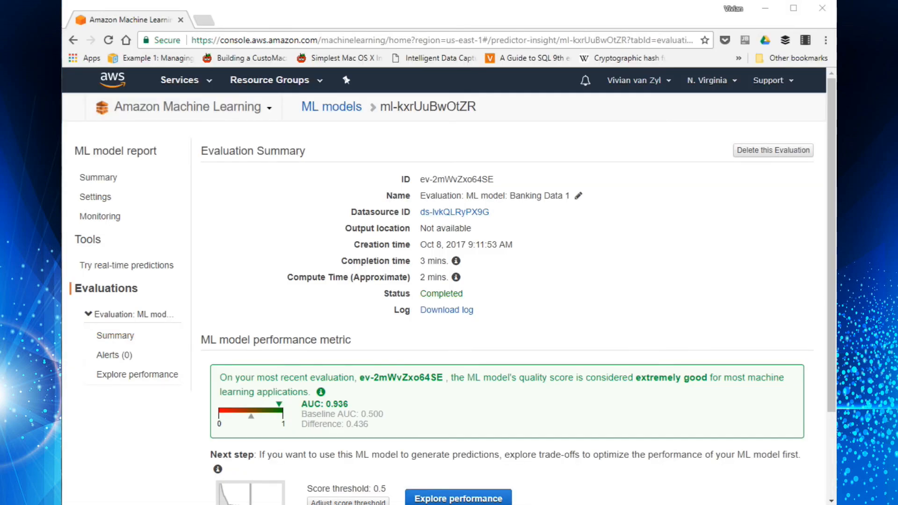
- Switch to the banking-batch.csv spreadsheet, check from its header row whether column U holds a target attribute, and minimize the spreadsheet
{"action": "key", "text": "alt+Tab"}
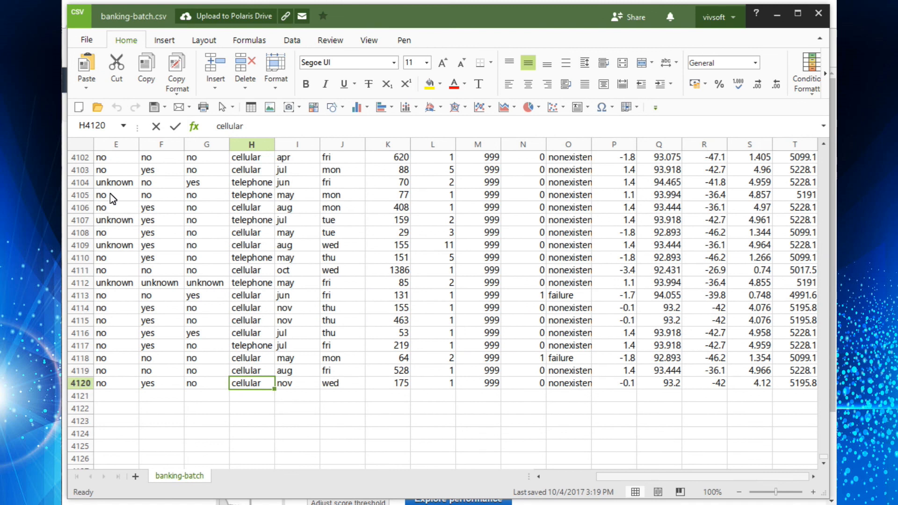
{"action": "scroll", "coordinate": [161, 206], "scroll_direction": "up", "scroll_amount": 11}
{"action": "scroll", "coordinate": [161, 206], "scroll_direction": "down", "scroll_amount": 4}
{"action": "scroll", "coordinate": [159, 205], "scroll_direction": "up", "scroll_amount": 11}
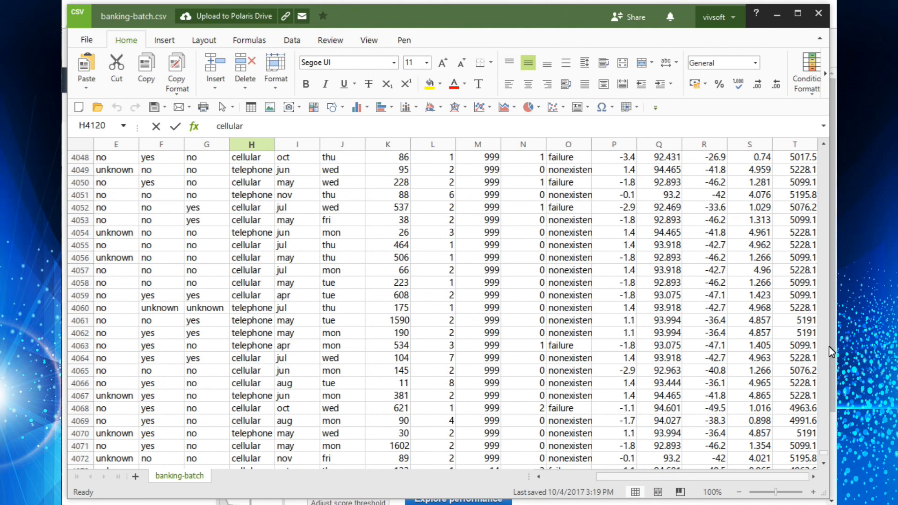
{"action": "scroll", "coordinate": [600, 346], "scroll_direction": "up", "scroll_amount": 13}
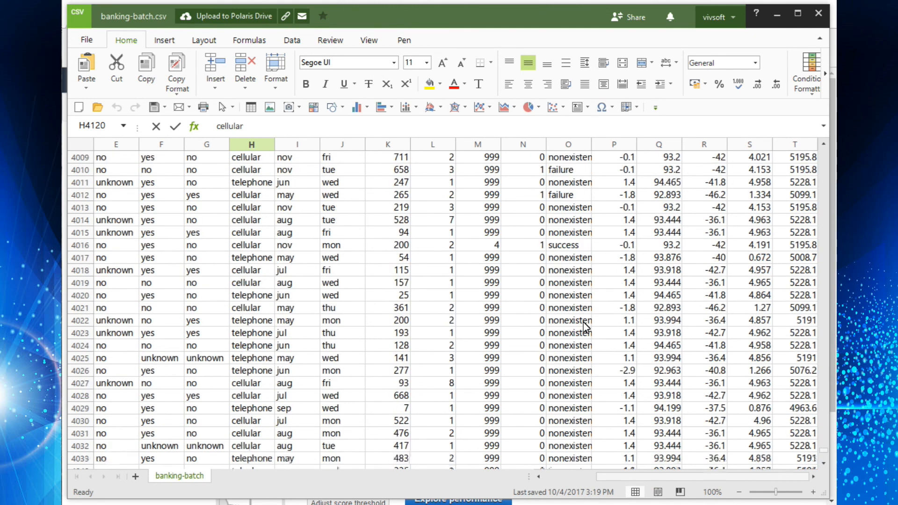
{"action": "key", "text": "End"}
{"action": "key", "text": "Up"}
{"action": "key", "text": "Up"}
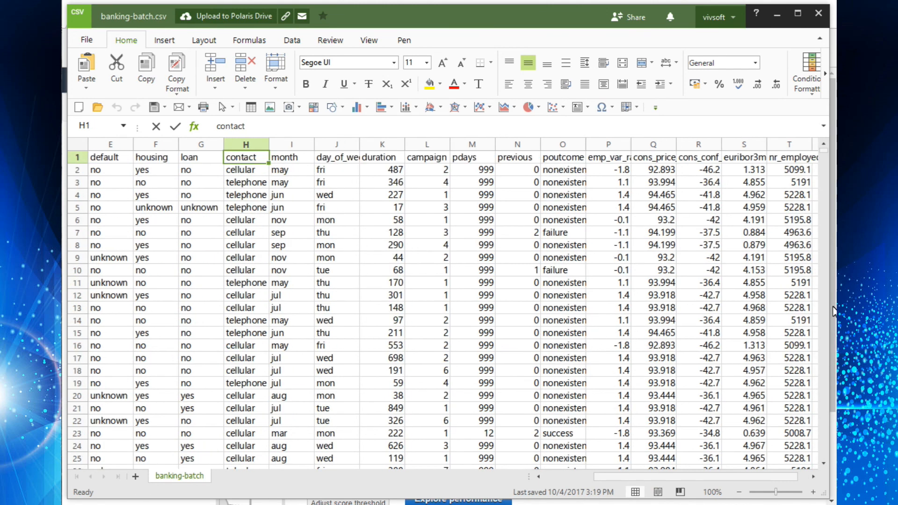
{"action": "scroll", "coordinate": [741, 430], "scroll_direction": "right", "scroll_amount": 1}
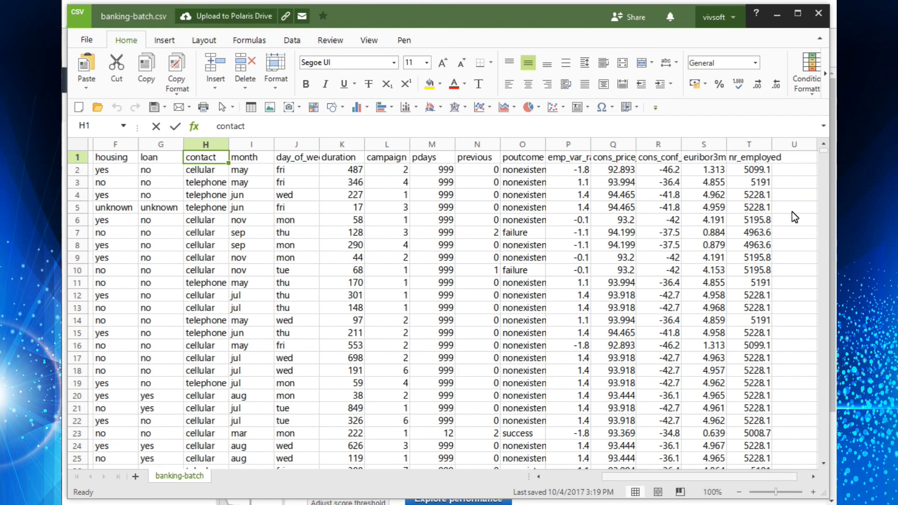
{"action": "left_click", "coordinate": [796, 145]}
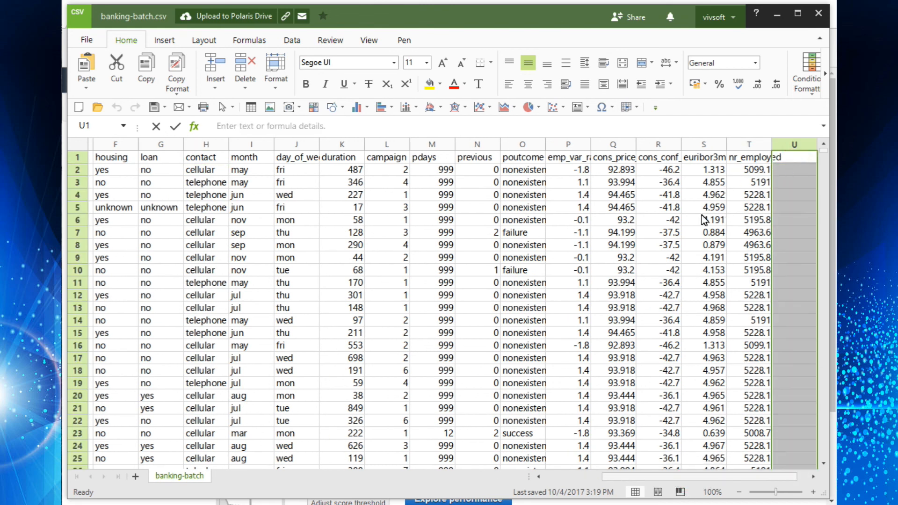
{"action": "left_click", "coordinate": [775, 14]}
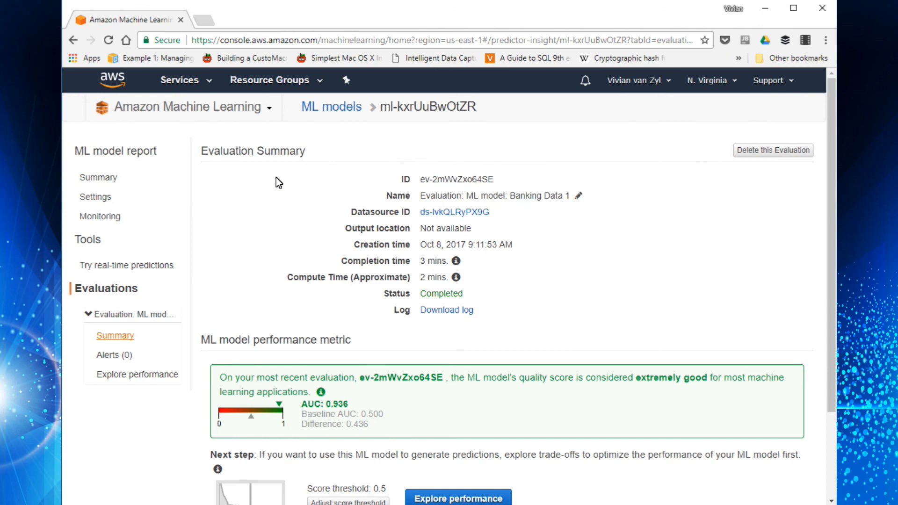
- Start a new batch prediction in Amazon Machine Learning using the model "ML model: Banking Data 1", and continue to the input data
{"action": "left_click", "coordinate": [147, 109]}
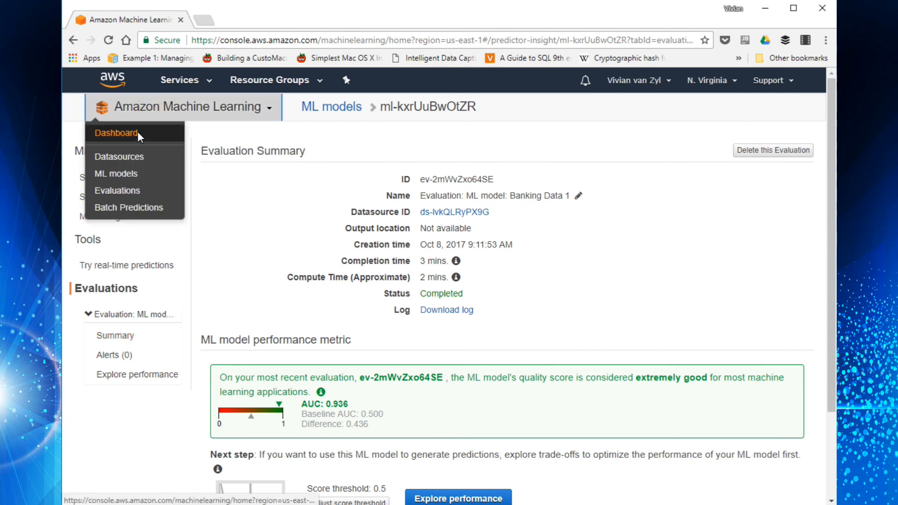
{"action": "left_click", "coordinate": [129, 207]}
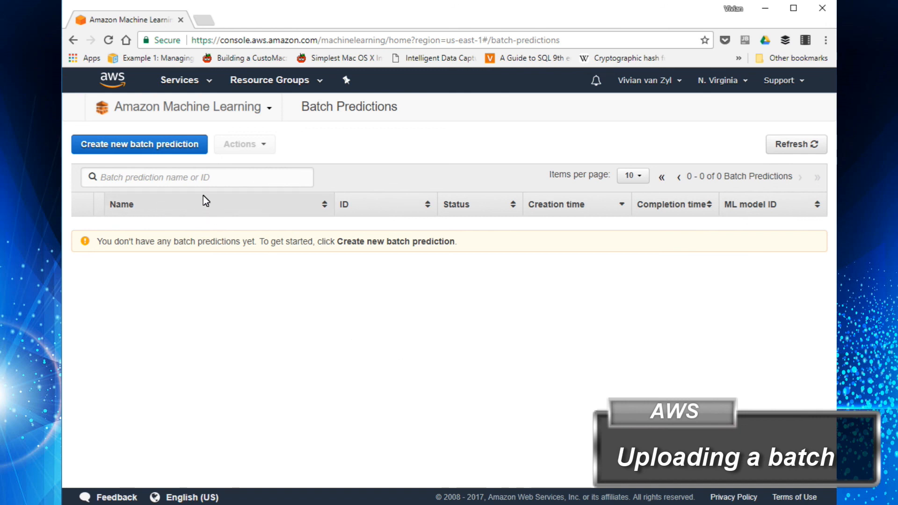
{"action": "left_click", "coordinate": [146, 151]}
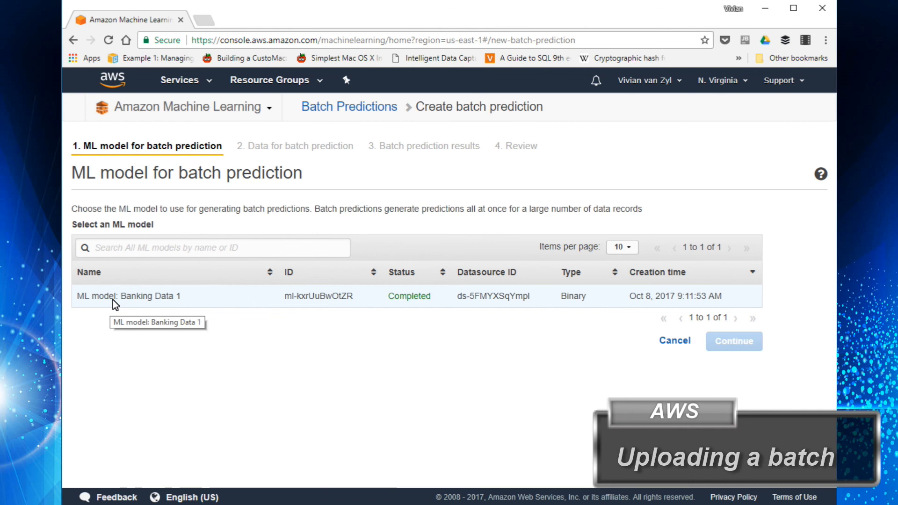
{"action": "left_click", "coordinate": [116, 302]}
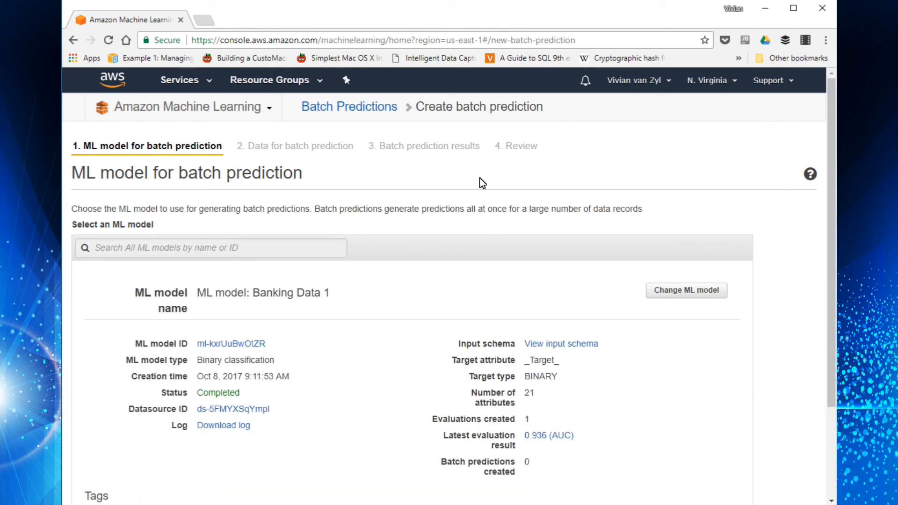
{"action": "scroll", "coordinate": [535, 286], "scroll_direction": "down", "scroll_amount": 3}
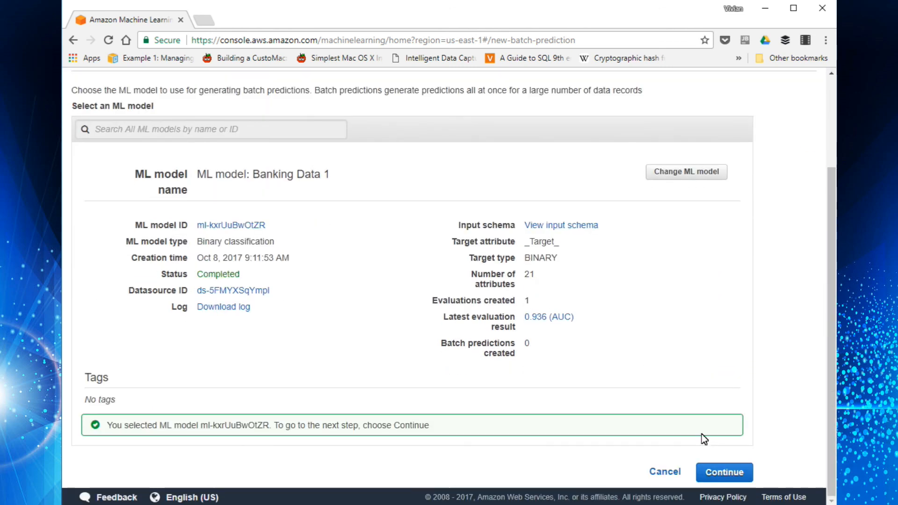
{"action": "left_click", "coordinate": [730, 472]}
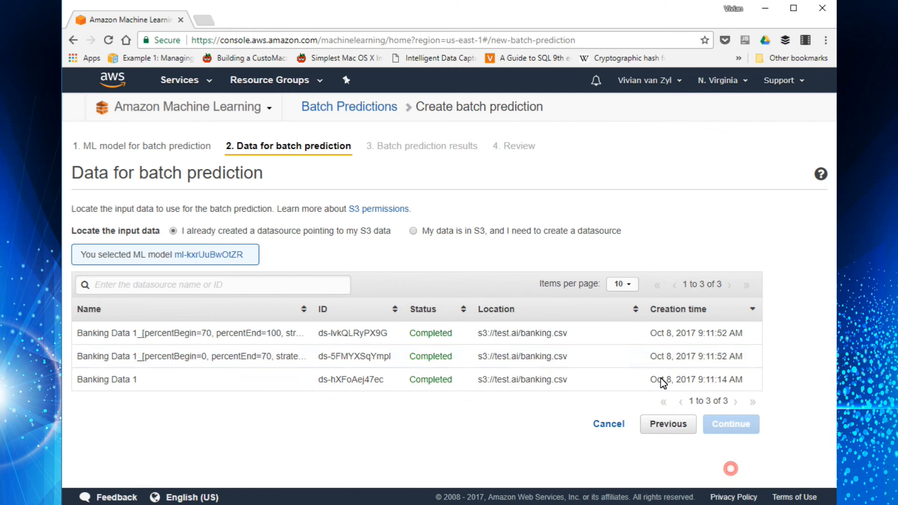
- Choose to create a datasource from S3 data, named Bank Data 2, with the location test.ai/banking-batch.csv
{"action": "left_click", "coordinate": [412, 231]}
{"action": "left_click", "coordinate": [335, 260]}
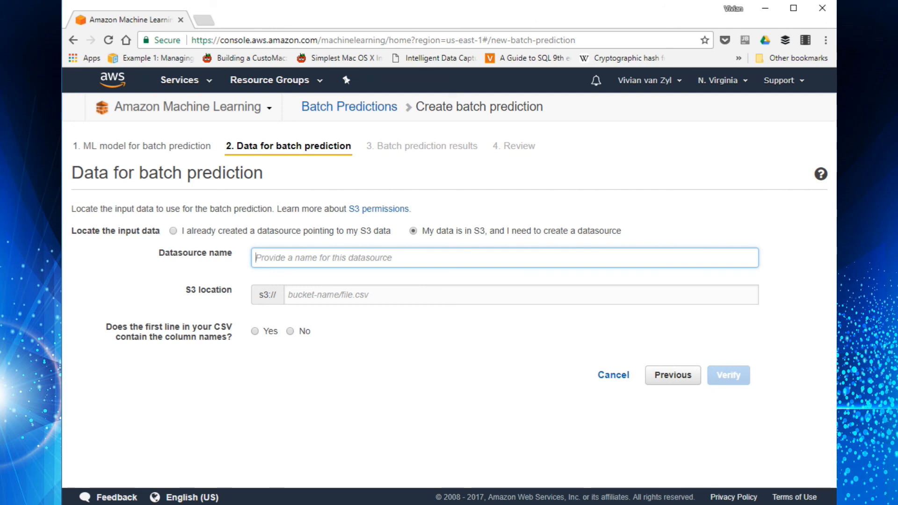
{"action": "left_click", "coordinate": [369, 258]}
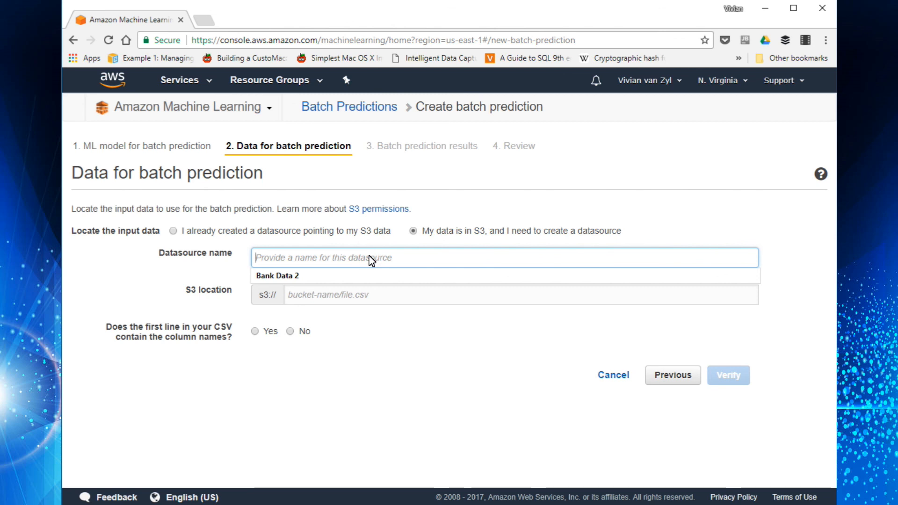
{"action": "left_click", "coordinate": [402, 280]}
{"action": "left_click", "coordinate": [330, 299]}
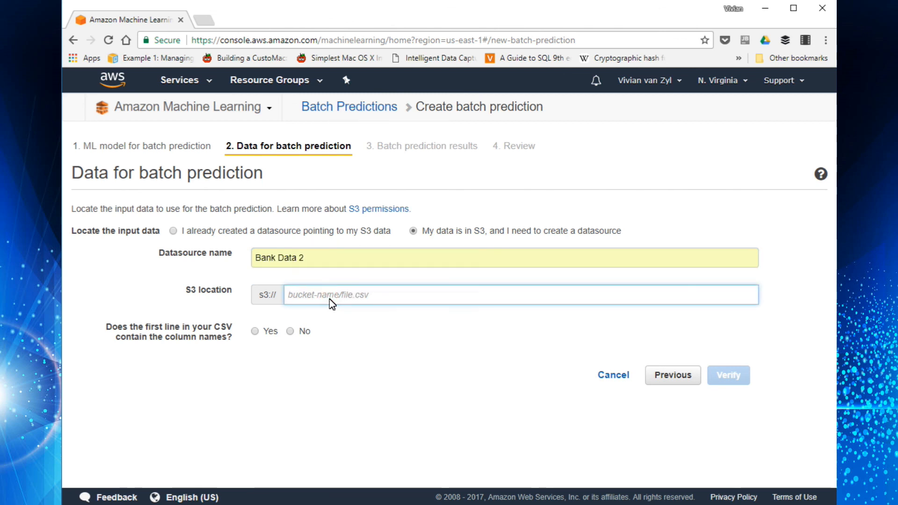
{"action": "type", "text": "te"}
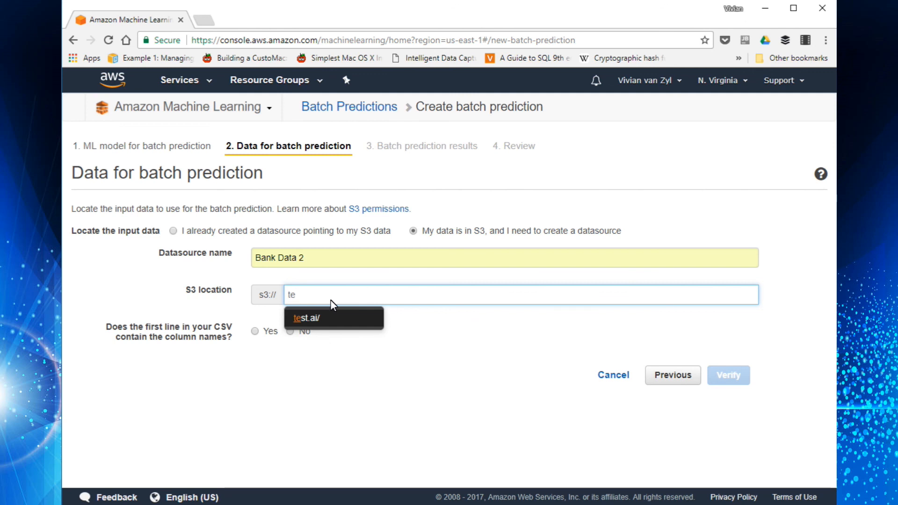
{"action": "left_click", "coordinate": [320, 317]}
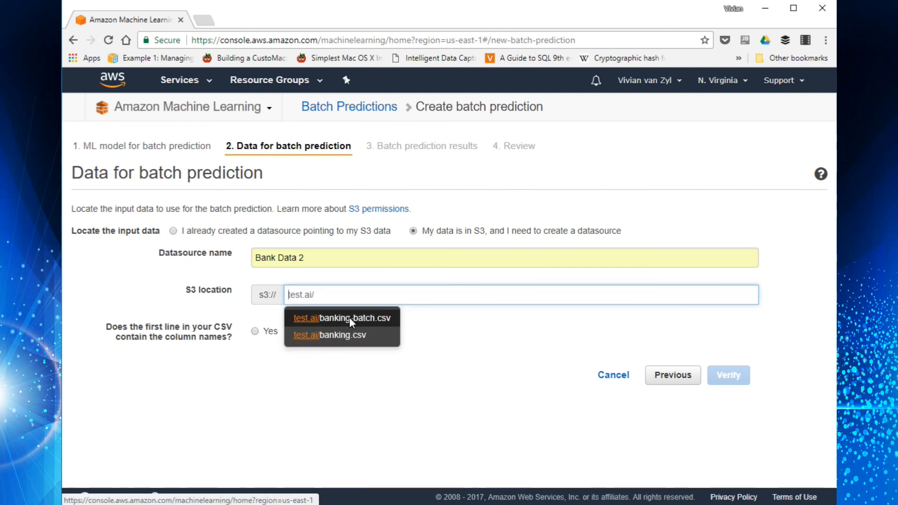
{"action": "left_click", "coordinate": [349, 317]}
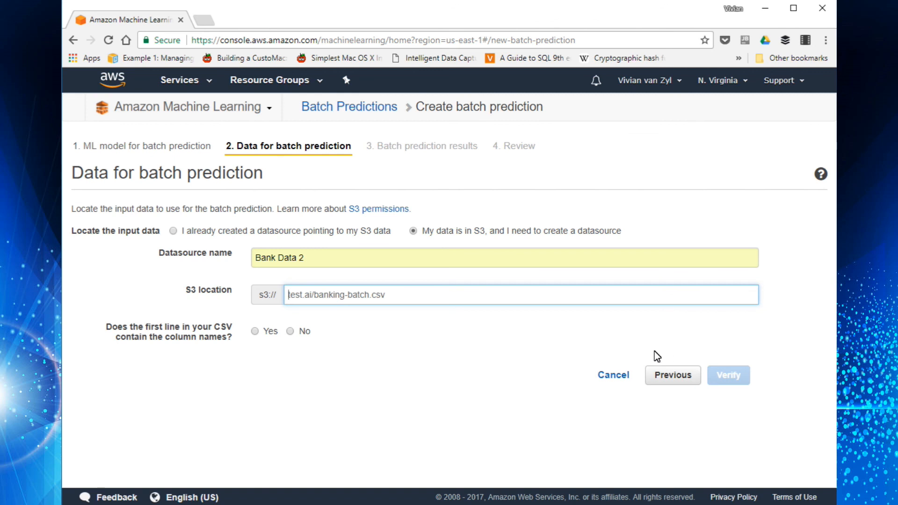
- Specify that the CSV's first line contains the column names, verify the datasource and continue to the batch prediction results
{"action": "left_click", "coordinate": [261, 331]}
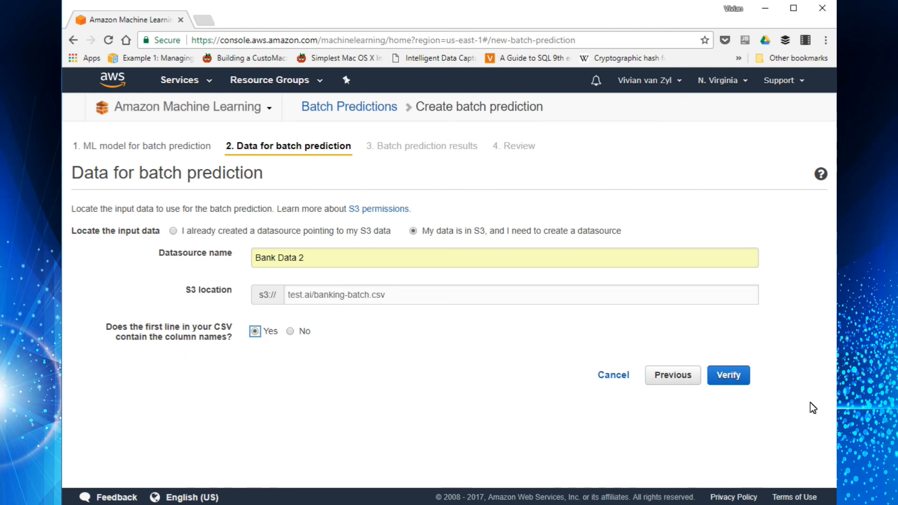
{"action": "left_click", "coordinate": [730, 375]}
{"action": "left_click", "coordinate": [600, 253]}
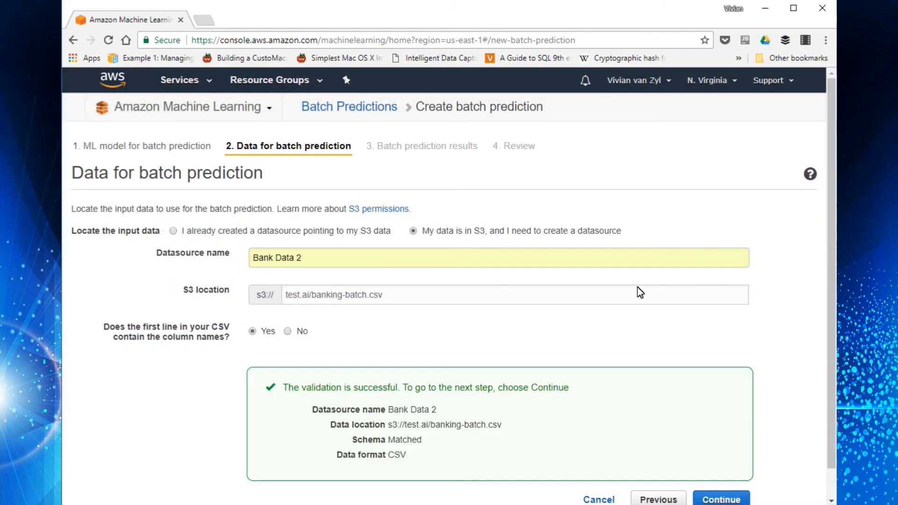
{"action": "scroll", "coordinate": [668, 323], "scroll_direction": "down", "scroll_amount": 1}
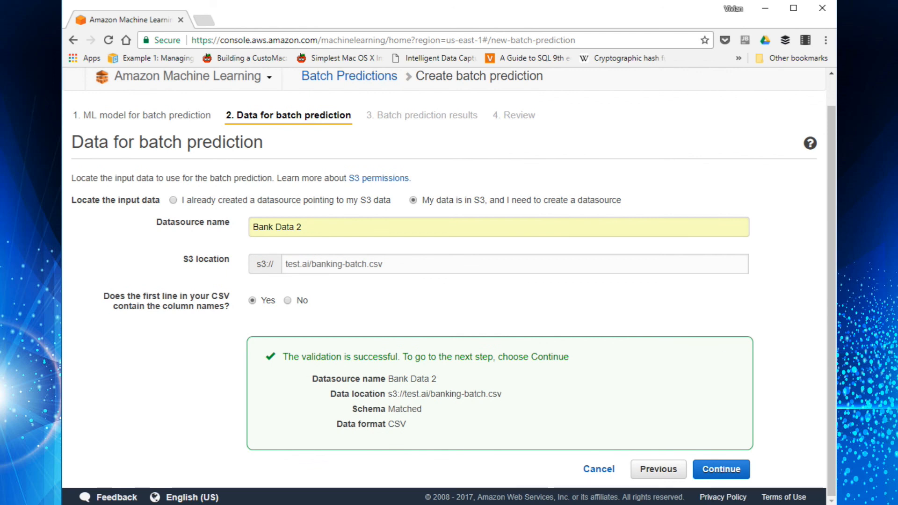
{"action": "left_click", "coordinate": [720, 467]}
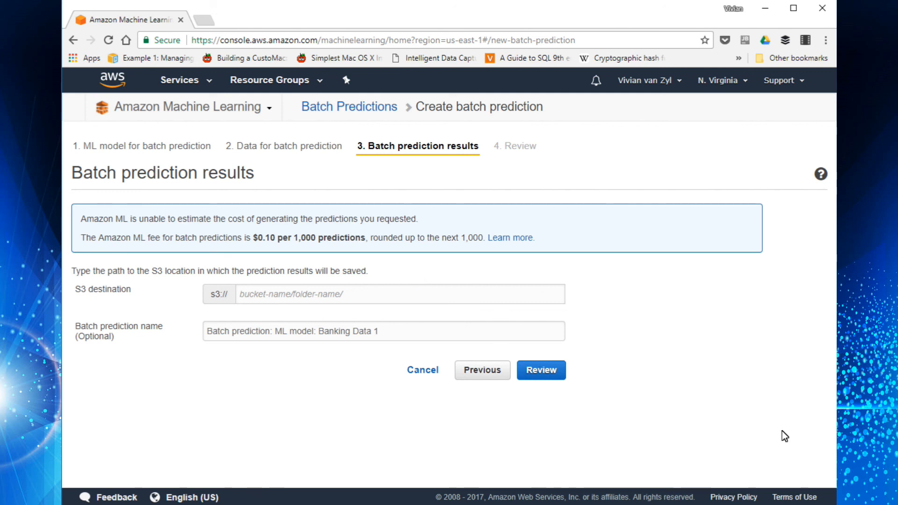
- Set the S3 destination for the batch prediction results to test.ai/
{"action": "left_click", "coordinate": [246, 294]}
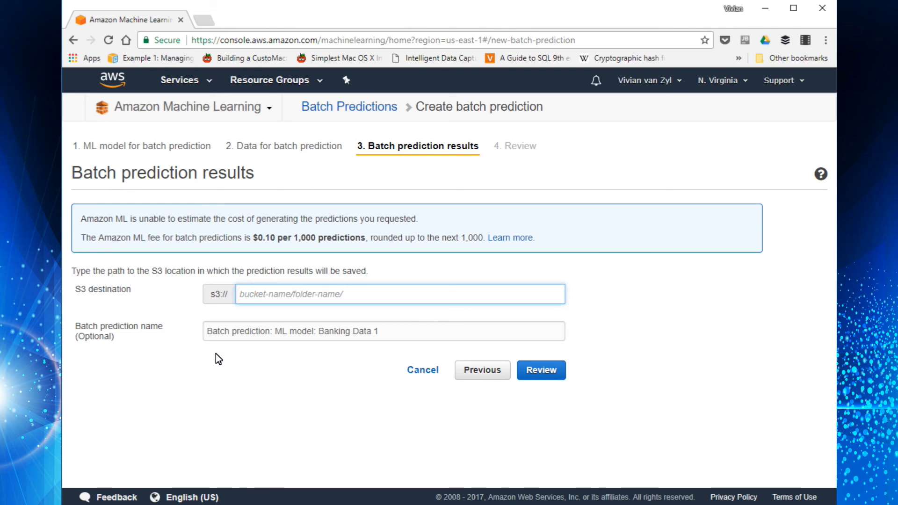
{"action": "type", "text": "te"}
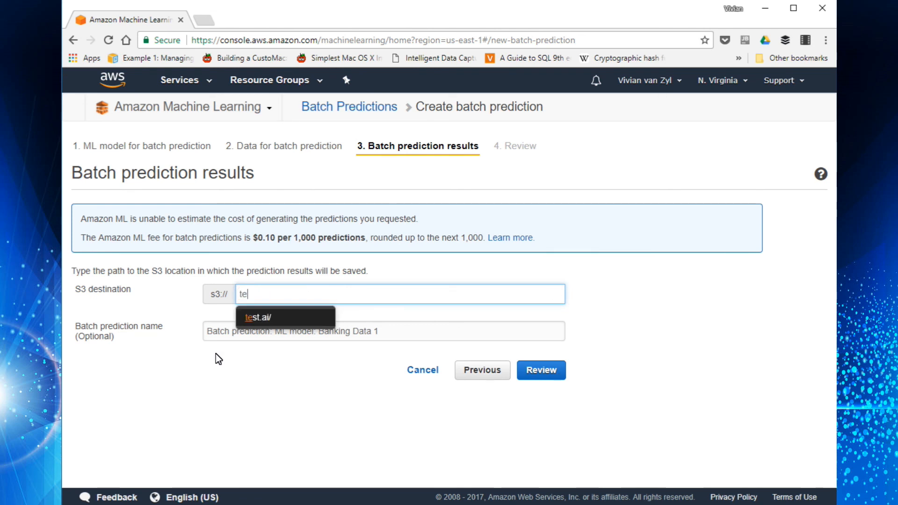
{"action": "type", "text": "st.ai/"}
{"action": "left_click", "coordinate": [282, 385]}
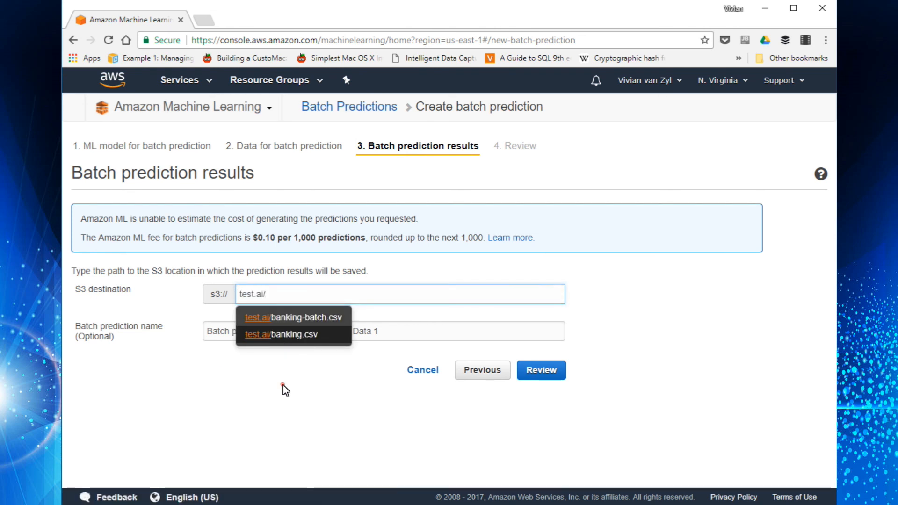
- Name the batch prediction "Prediction AI" and proceed to its review, granting Amazon ML write permission for the S3 location
{"action": "left_click", "coordinate": [243, 332]}
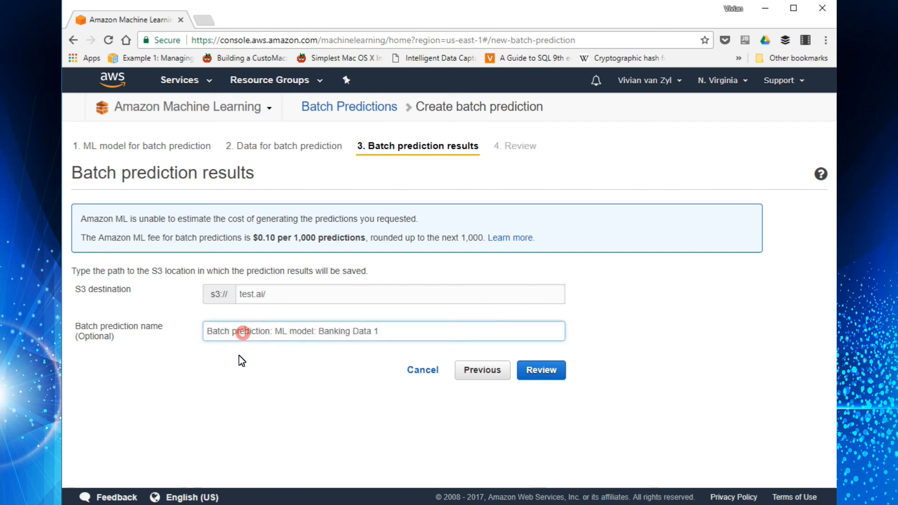
{"action": "left_click", "coordinate": [207, 332]}
{"action": "left_click", "coordinate": [416, 334]}
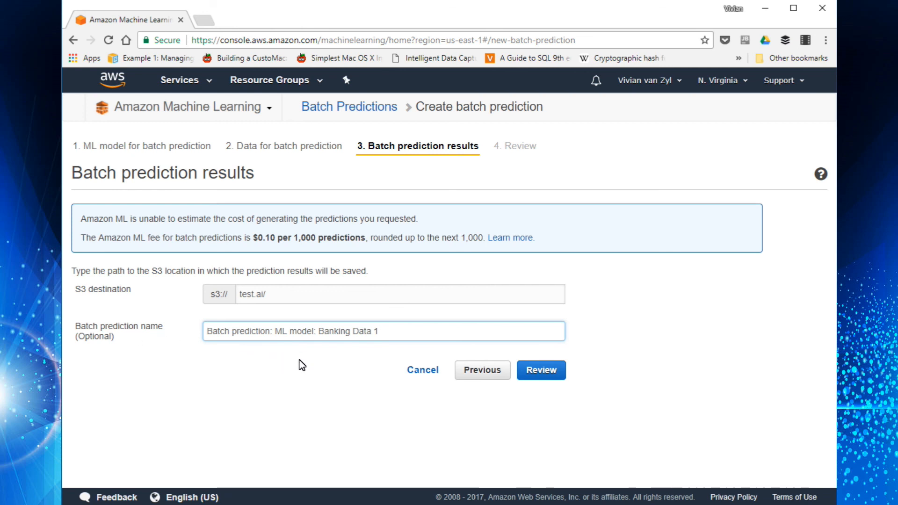
{"action": "triple_click", "coordinate": [407, 336]}
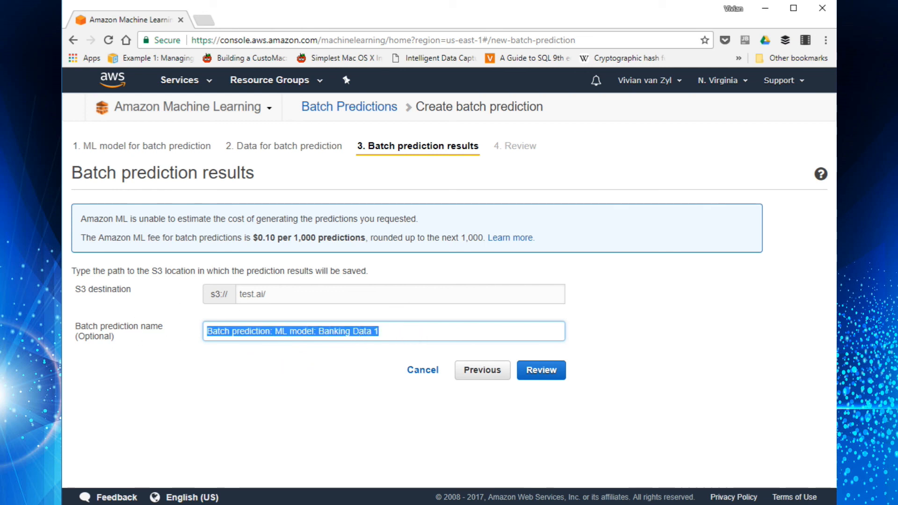
{"action": "type", "text": "Prediction AI"}
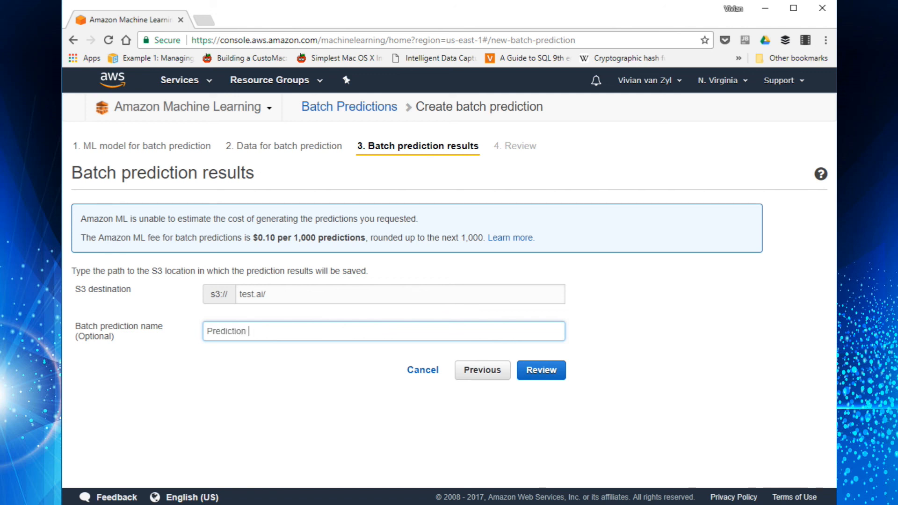
{"action": "left_click", "coordinate": [540, 380]}
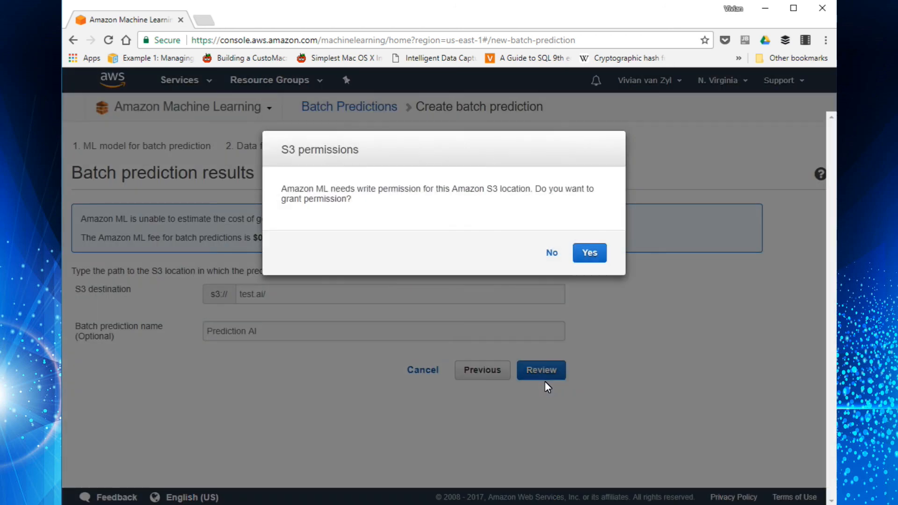
{"action": "left_click", "coordinate": [588, 249]}
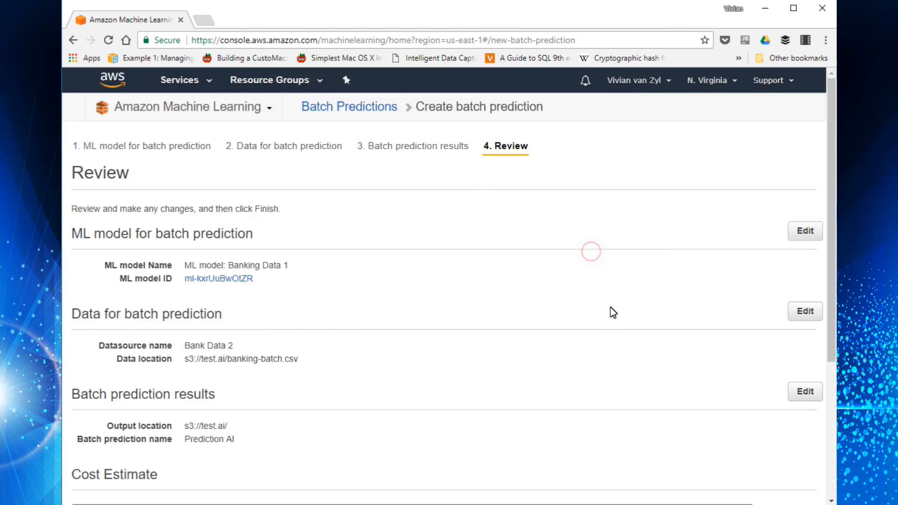
- Review the Prediction AI settings and submit the batch prediction
{"action": "scroll", "coordinate": [565, 319], "scroll_direction": "down", "scroll_amount": 5}
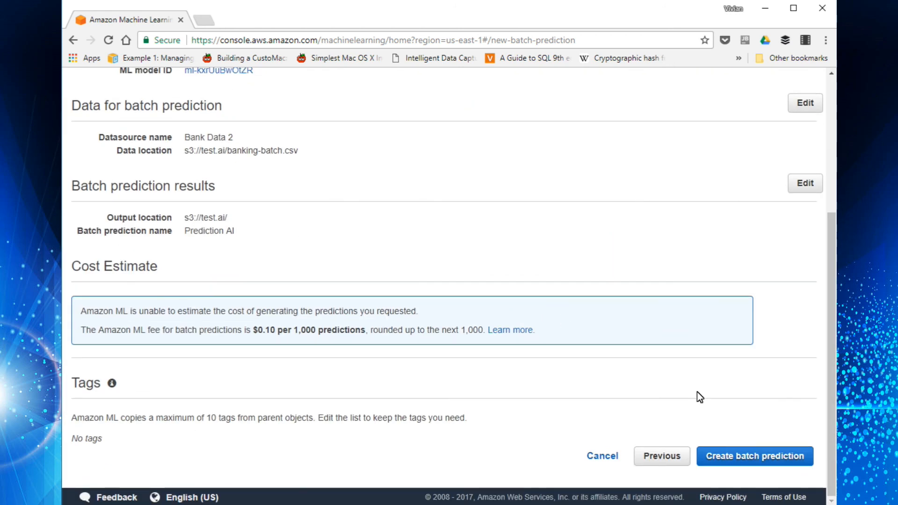
{"action": "left_click", "coordinate": [742, 461]}
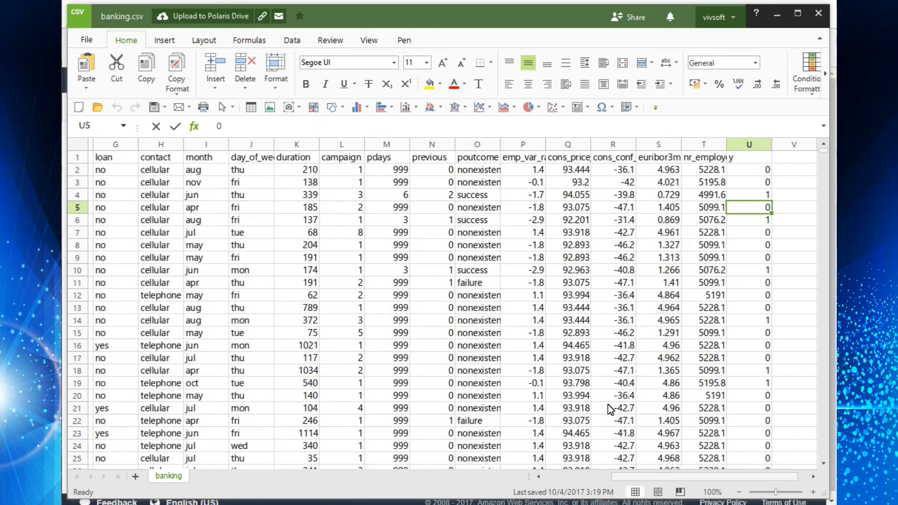
- Switch to banking.csv in the spreadsheet program and look through its training rows, including the y column
{"action": "scroll", "coordinate": [304, 239], "scroll_direction": "down", "scroll_amount": 10}
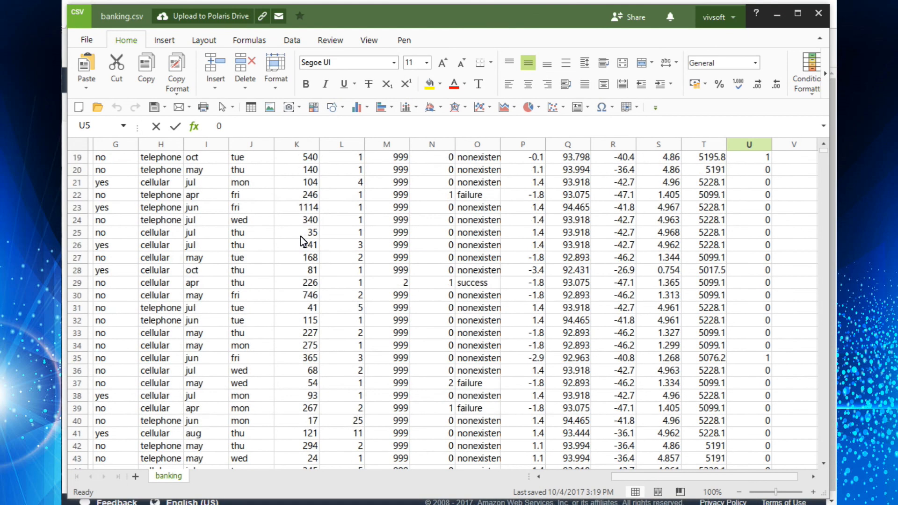
{"action": "scroll", "coordinate": [303, 239], "scroll_direction": "up", "scroll_amount": 10}
{"action": "scroll", "coordinate": [303, 238], "scroll_direction": "up", "scroll_amount": 1}
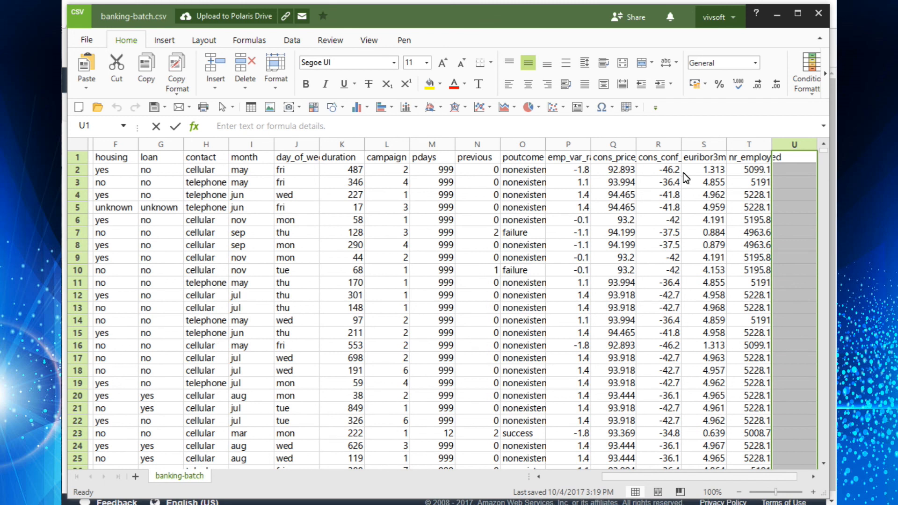
- In banking-batch.csv, widen the nr_employed column to show its full header and inspect the rows at the end of the data
{"action": "left_click_drag", "start_coordinate": [772, 144], "coordinate": [788, 140]}
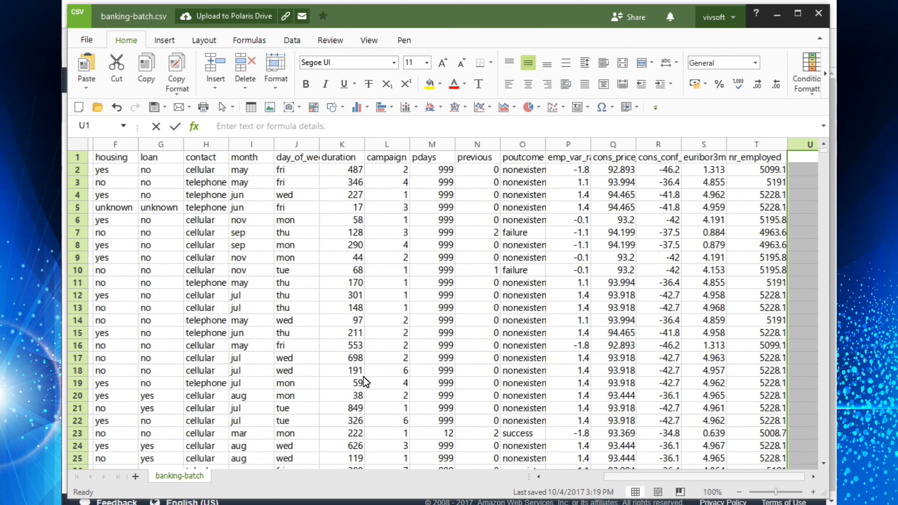
{"action": "left_click", "coordinate": [211, 349]}
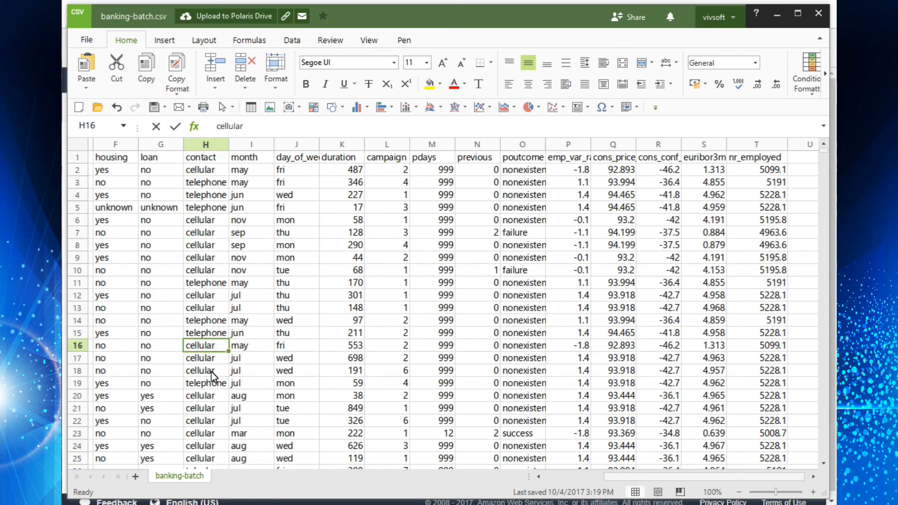
{"action": "key", "text": "ctrl+Down"}
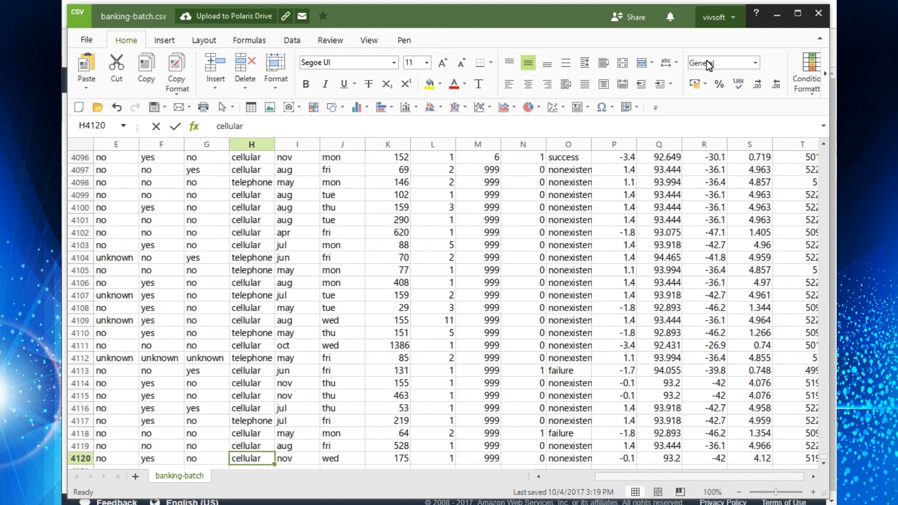
{"action": "scroll", "coordinate": [295, 279], "scroll_direction": "up", "scroll_amount": 20}
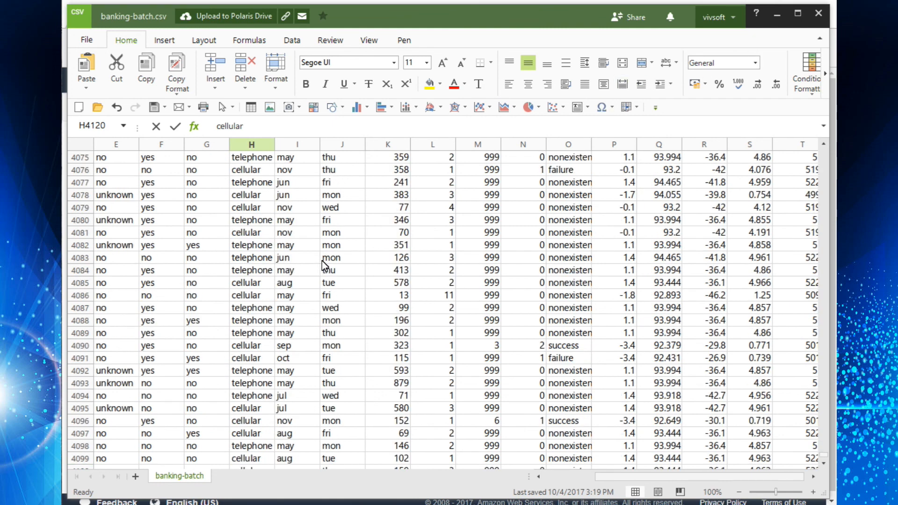
{"action": "scroll", "coordinate": [325, 263], "scroll_direction": "up", "scroll_amount": 9}
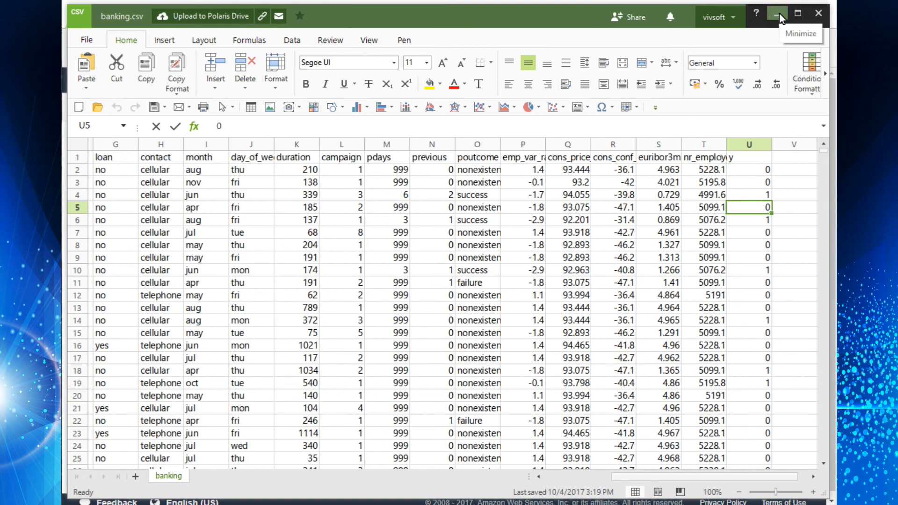
- Put the spreadsheet away and return to the Amazon Machine Learning console's list of batch predictions to check Prediction AI's status
{"action": "left_click", "coordinate": [779, 14]}
{"action": "left_click", "coordinate": [90, 174]}
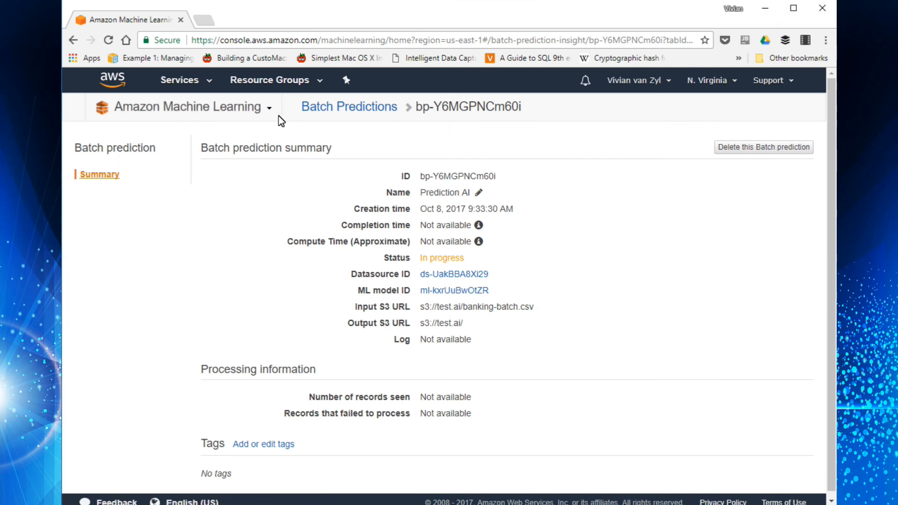
{"action": "left_click", "coordinate": [206, 109]}
{"action": "left_click", "coordinate": [128, 207]}
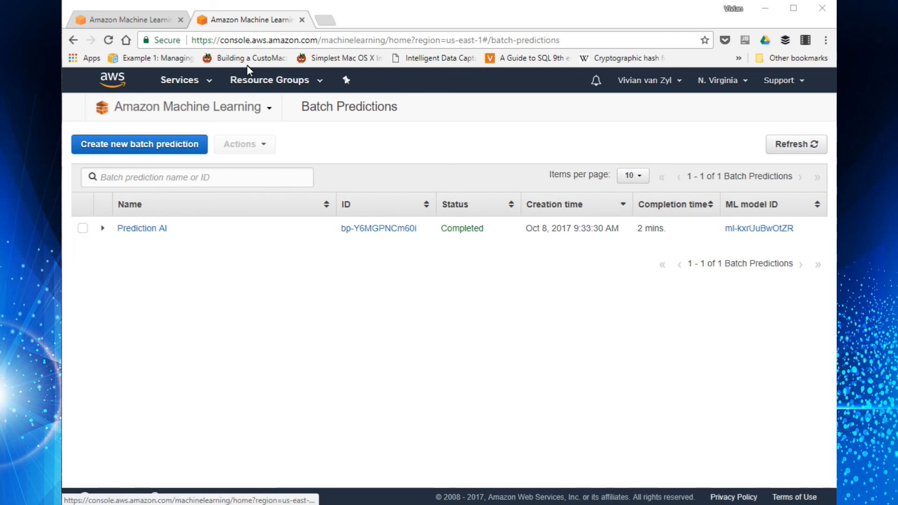
- Open the S3 console in a new browser tab and browse test.ai/batch-prediction/result to the details of the banking-batch.csv.gz results file
{"action": "left_click", "coordinate": [324, 20]}
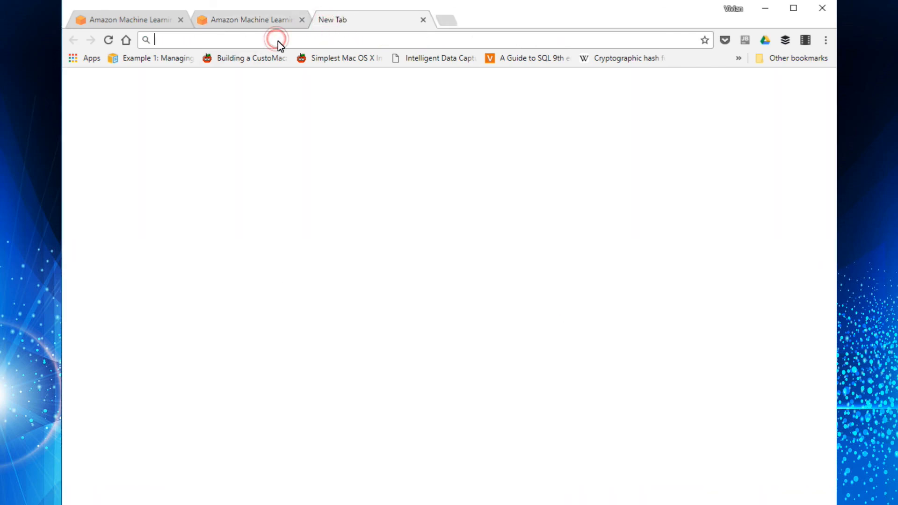
{"action": "type", "text": "https://console.aws.amazon.com/s3/"}
{"action": "key", "text": "Return"}
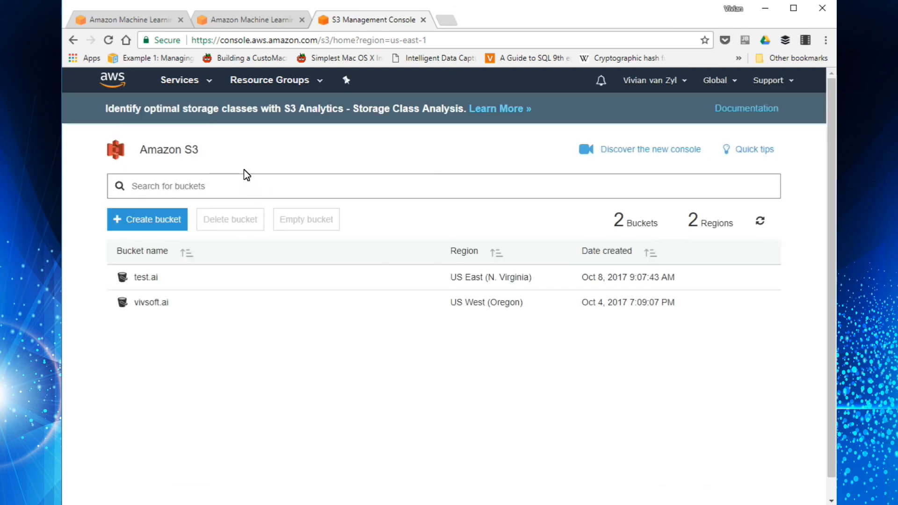
{"action": "left_click", "coordinate": [154, 277]}
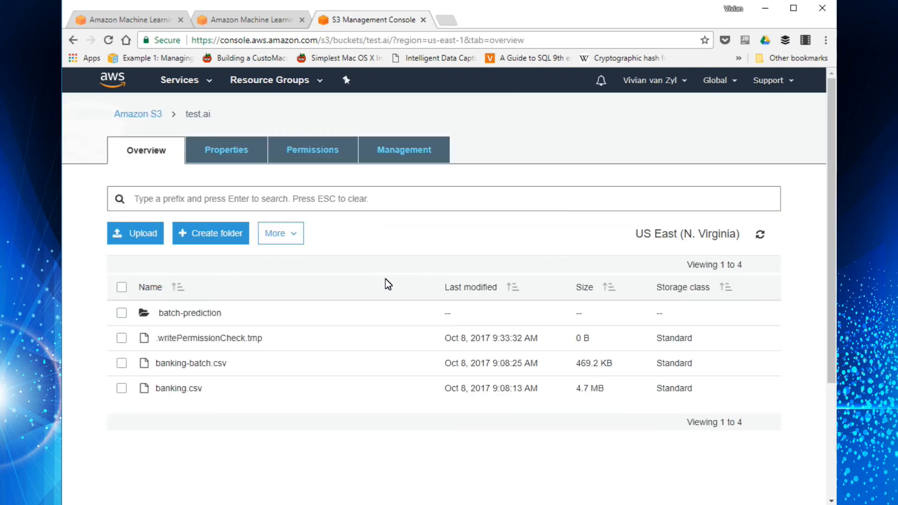
{"action": "left_click", "coordinate": [200, 322]}
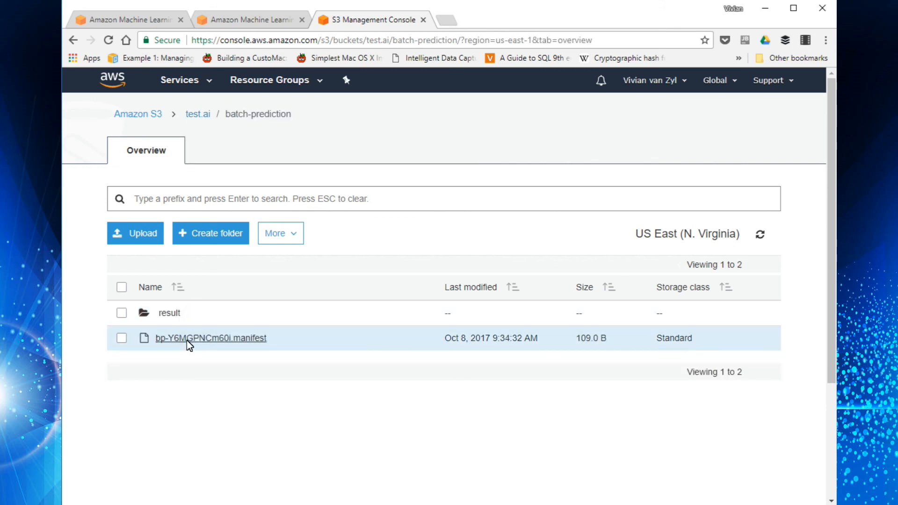
{"action": "left_click", "coordinate": [168, 313]}
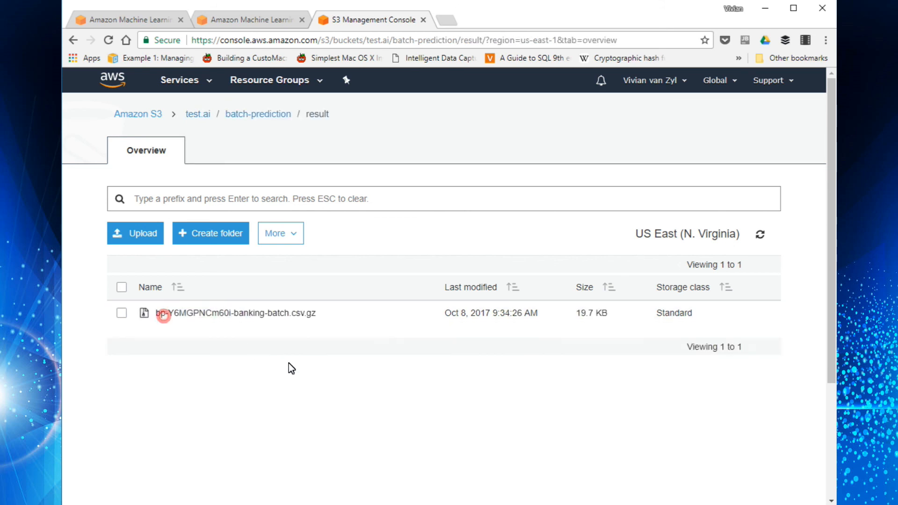
{"action": "left_click", "coordinate": [283, 313]}
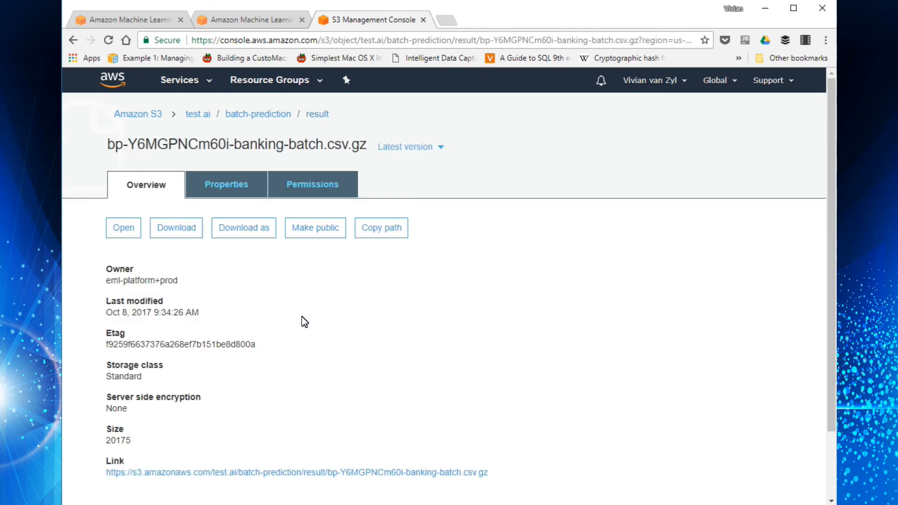
- Download the banking-batch.csv.gz results file into the Ai folder on the DATA (X:) drive
{"action": "left_click", "coordinate": [123, 228]}
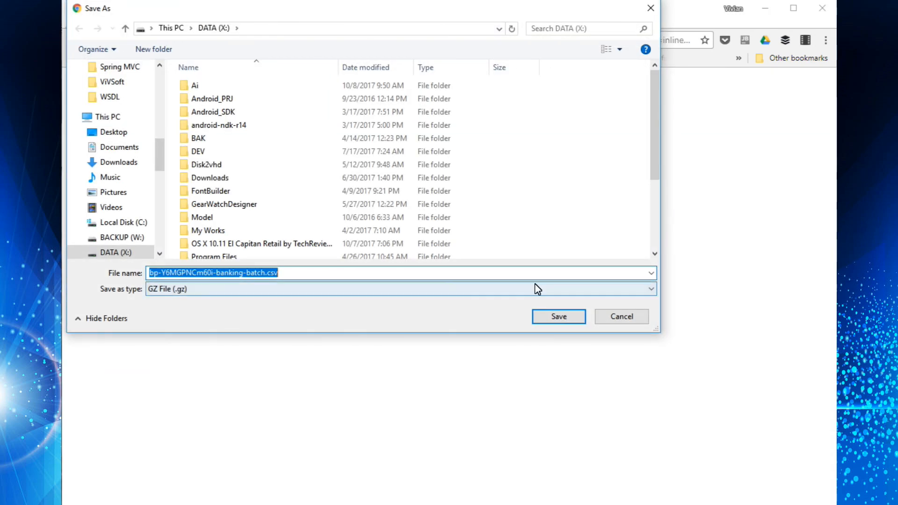
{"action": "left_click", "coordinate": [613, 316]}
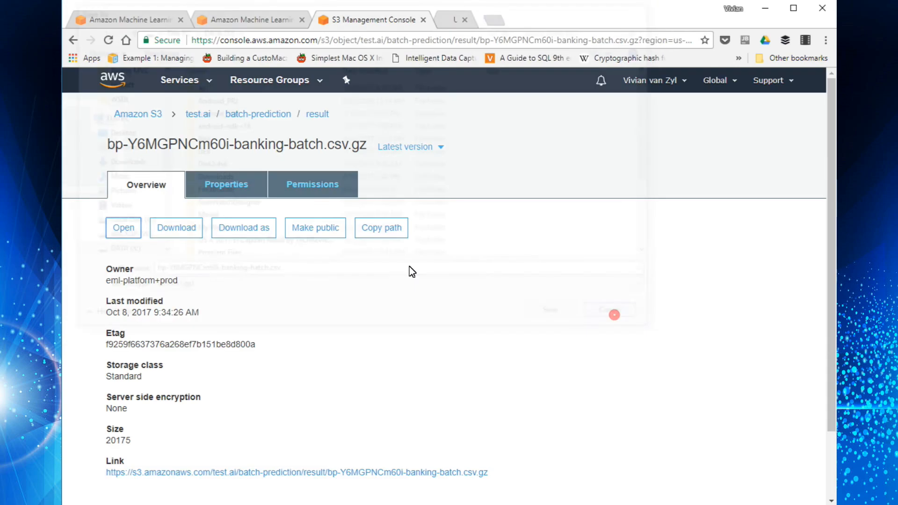
{"action": "left_click", "coordinate": [176, 228]}
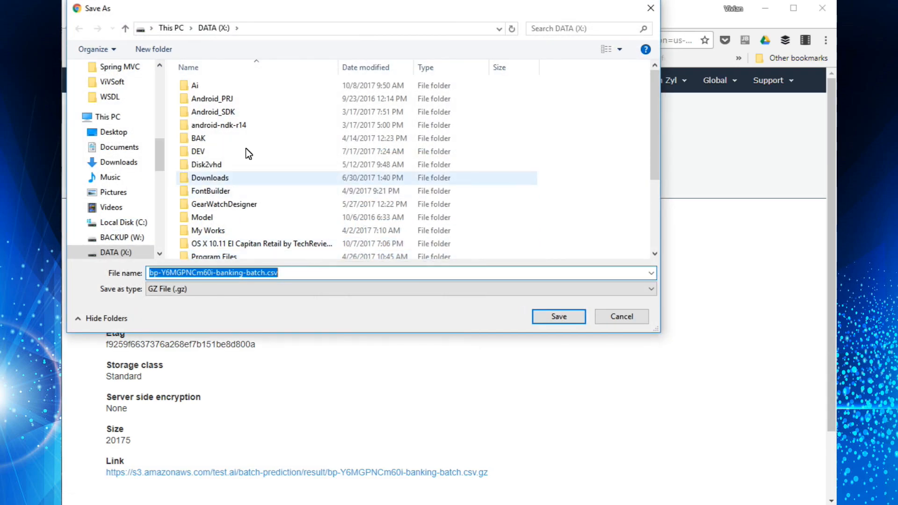
{"action": "left_click", "coordinate": [190, 66]}
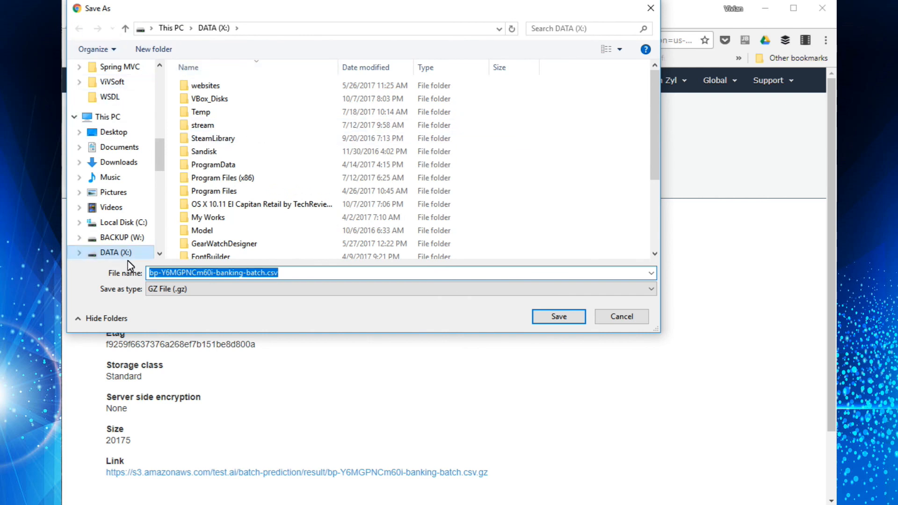
{"action": "left_click", "coordinate": [267, 68]}
{"action": "double_click", "coordinate": [236, 81]}
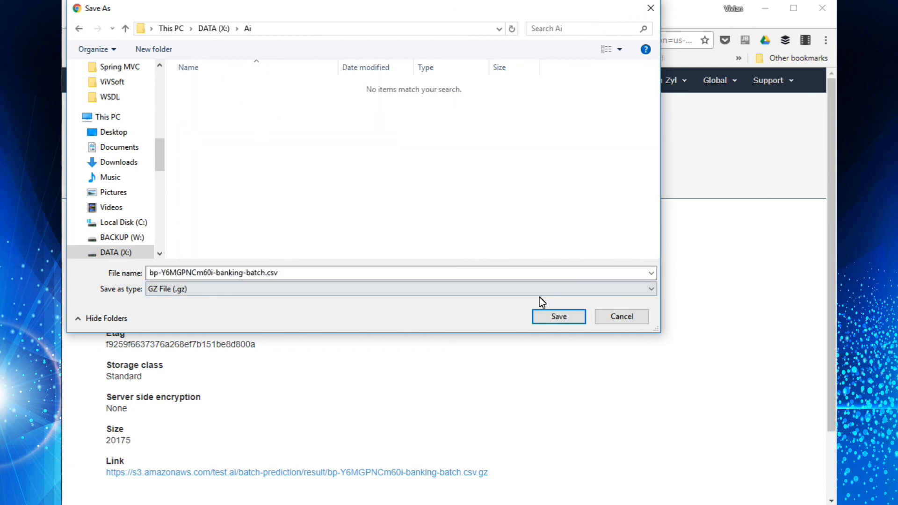
{"action": "left_click", "coordinate": [554, 321]}
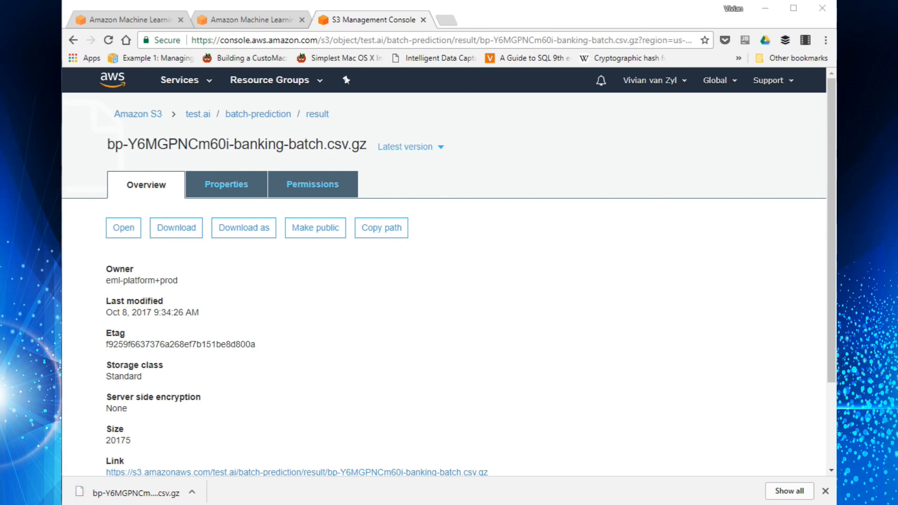
- In the Ai folder, extract the downloaded .gz archive in place with 7-Zip and open the extracted CSV file
{"action": "right_click", "coordinate": [233, 123]}
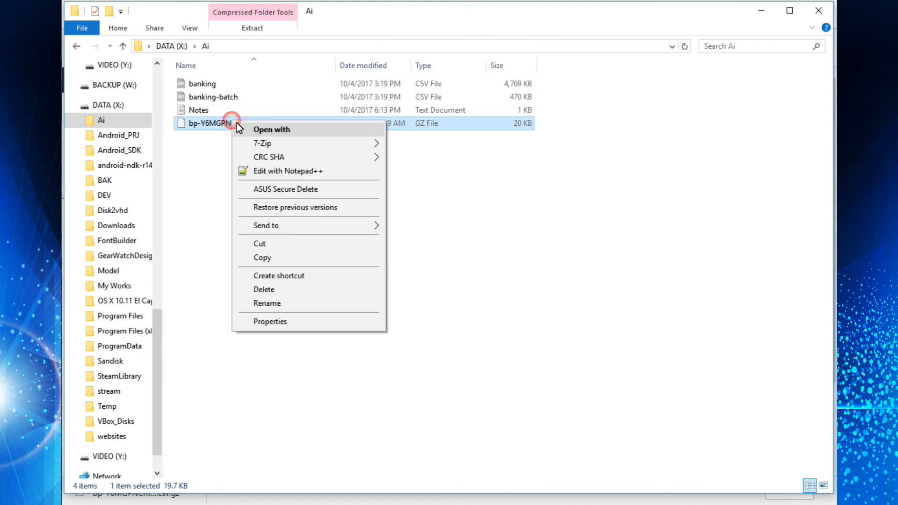
{"action": "mouse_move", "coordinate": [280, 145]}
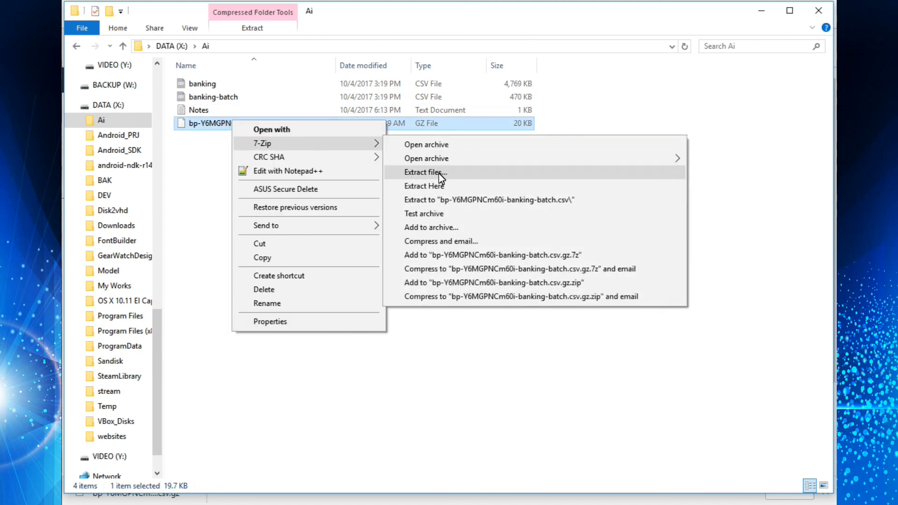
{"action": "left_click", "coordinate": [438, 186]}
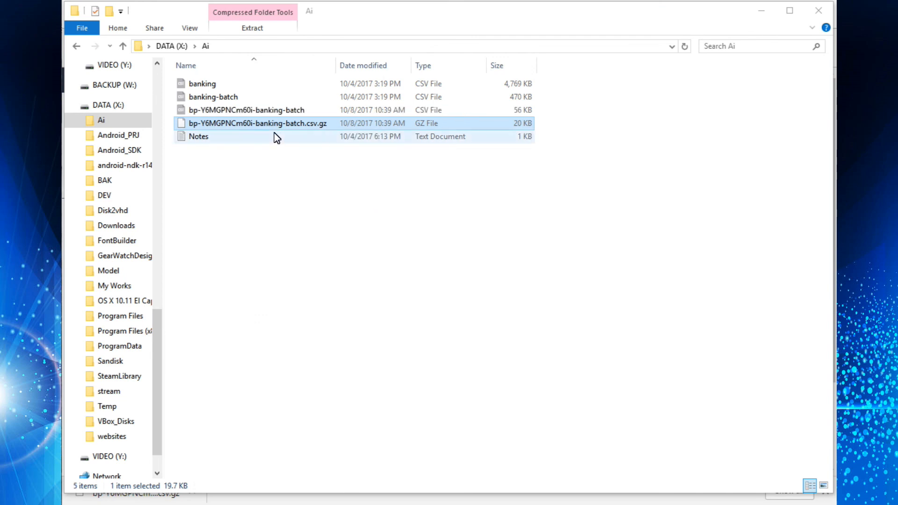
{"action": "left_click", "coordinate": [256, 112]}
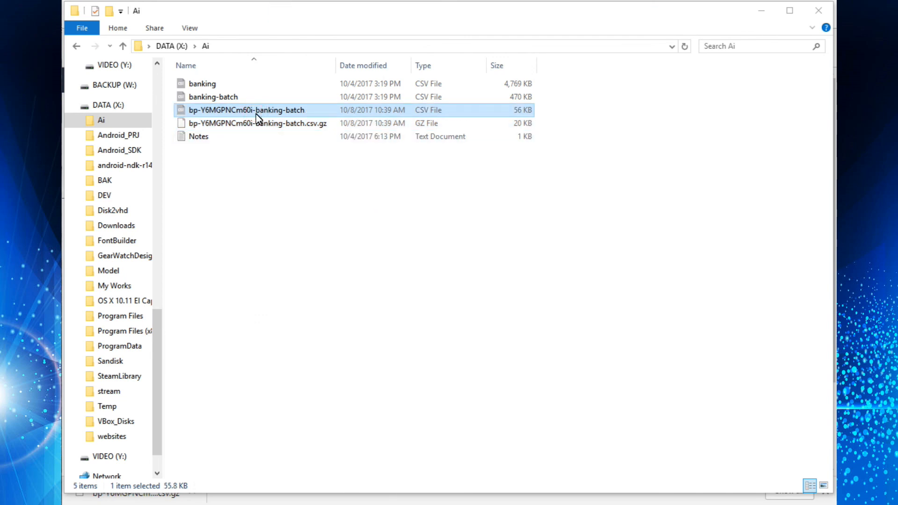
{"action": "double_click", "coordinate": [257, 112]}
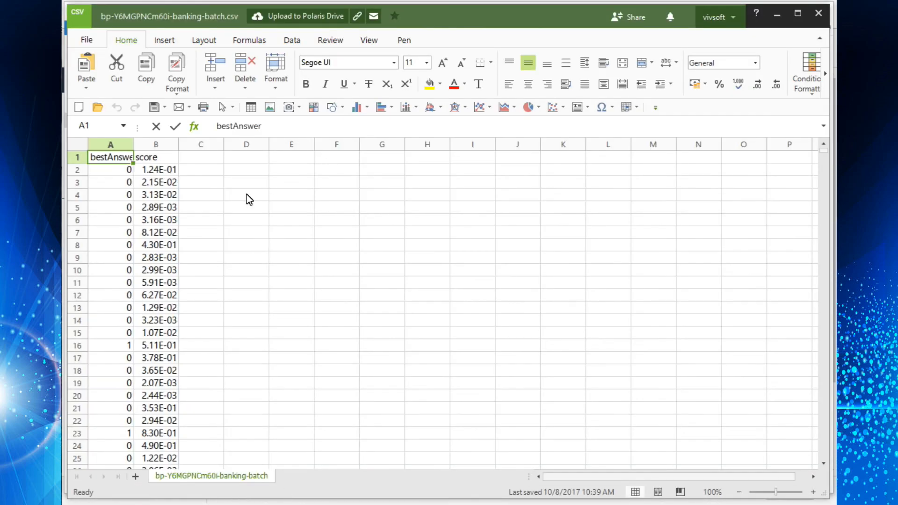
- Fit the bestAnswer column to its header, format the score column as Number and adjust its width
{"action": "double_click", "coordinate": [134, 146]}
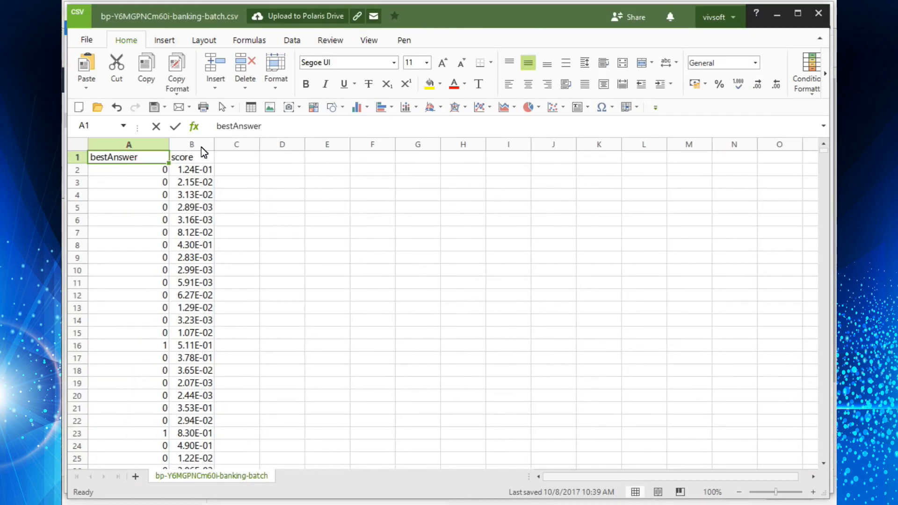
{"action": "left_click_drag", "start_coordinate": [216, 146], "coordinate": [351, 161]}
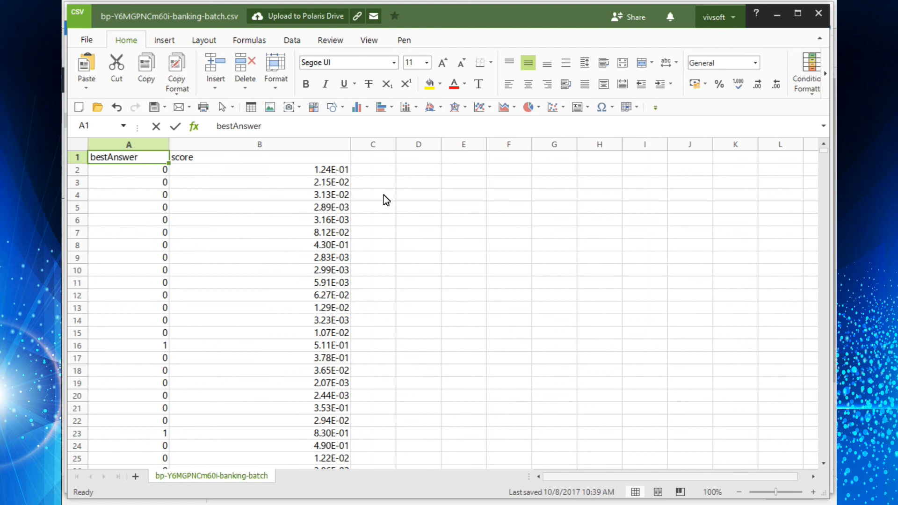
{"action": "left_click", "coordinate": [336, 148]}
{"action": "left_click", "coordinate": [725, 68]}
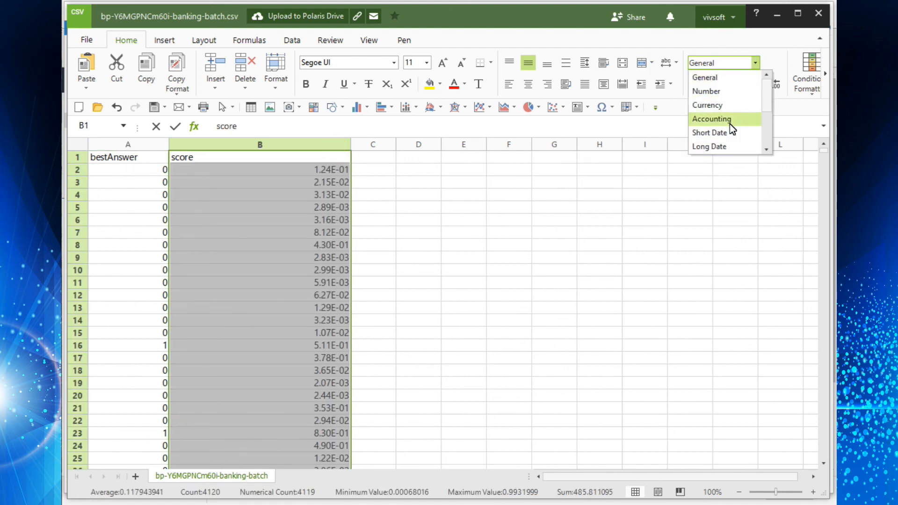
{"action": "left_click", "coordinate": [737, 92]}
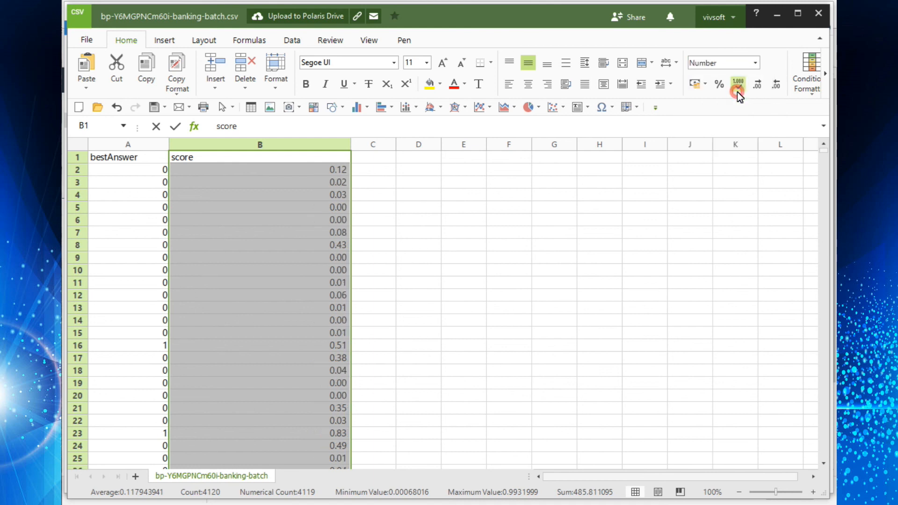
{"action": "left_click_drag", "start_coordinate": [348, 150], "coordinate": [237, 158]}
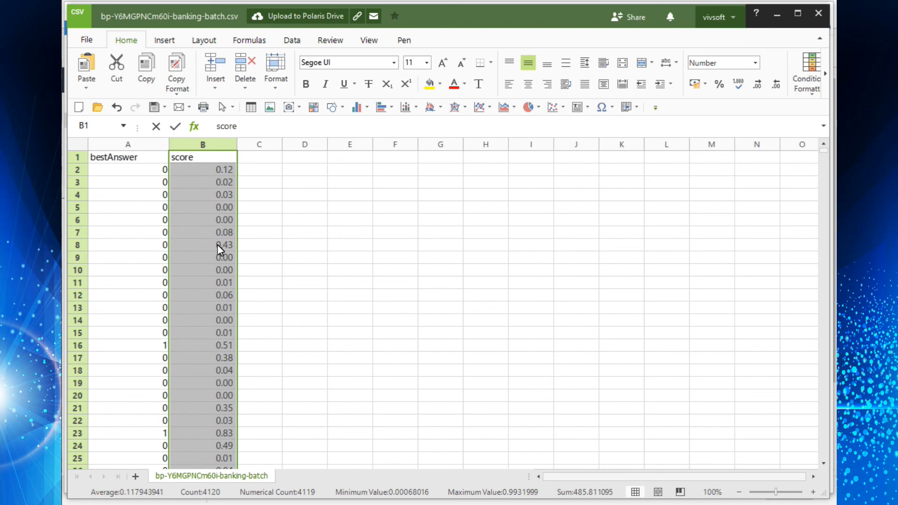
- Look through the predicted answers and scores in the results file and select row 16
{"action": "left_click", "coordinate": [136, 347]}
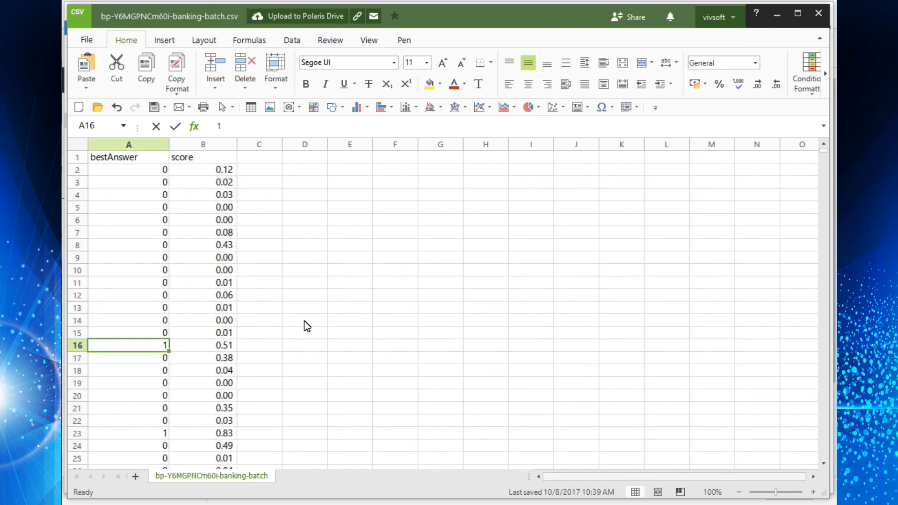
{"action": "scroll", "coordinate": [197, 267], "scroll_direction": "down", "scroll_amount": 4}
{"action": "scroll", "coordinate": [197, 268], "scroll_direction": "up", "scroll_amount": 4}
{"action": "left_click", "coordinate": [79, 347]}
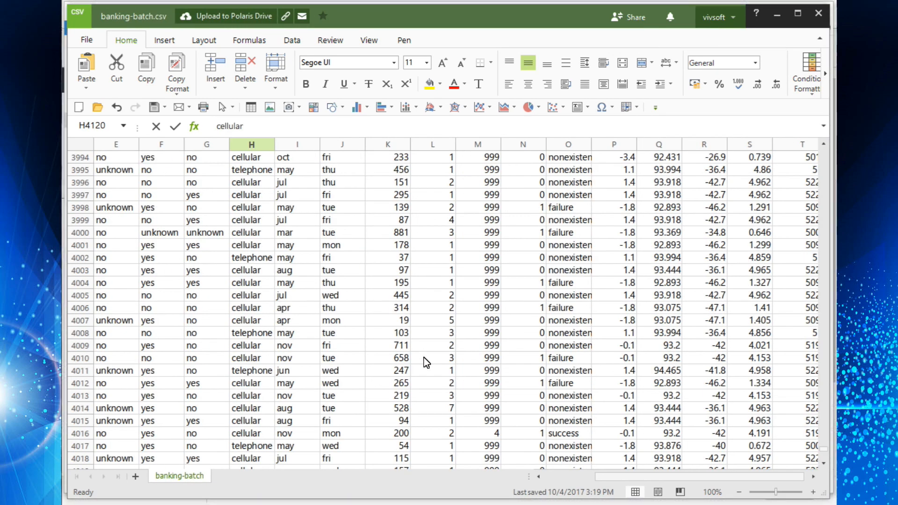
- Select row 16 in banking-batch.csv, examine its record from the age column onward, and minimize the workbook
{"action": "scroll", "coordinate": [182, 229], "scroll_direction": "up", "scroll_amount": 8}
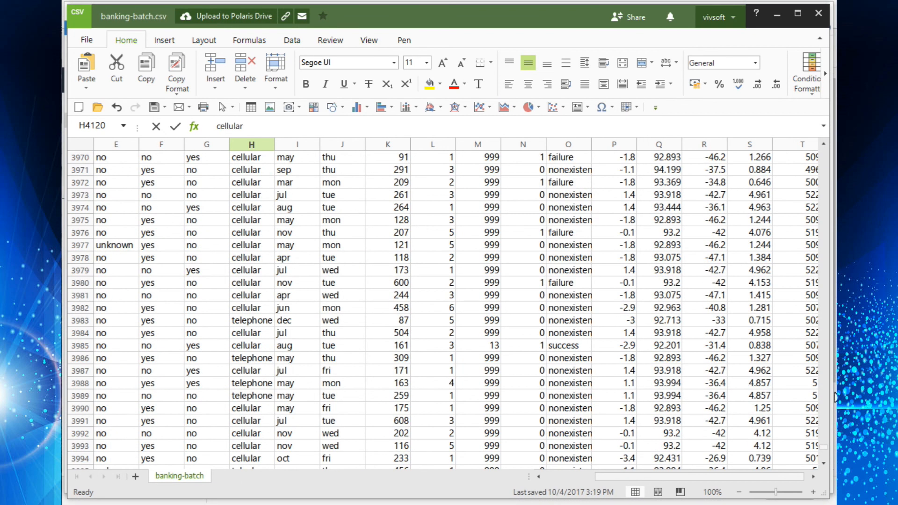
{"action": "left_click_drag", "start_coordinate": [824, 448], "coordinate": [824, 150]}
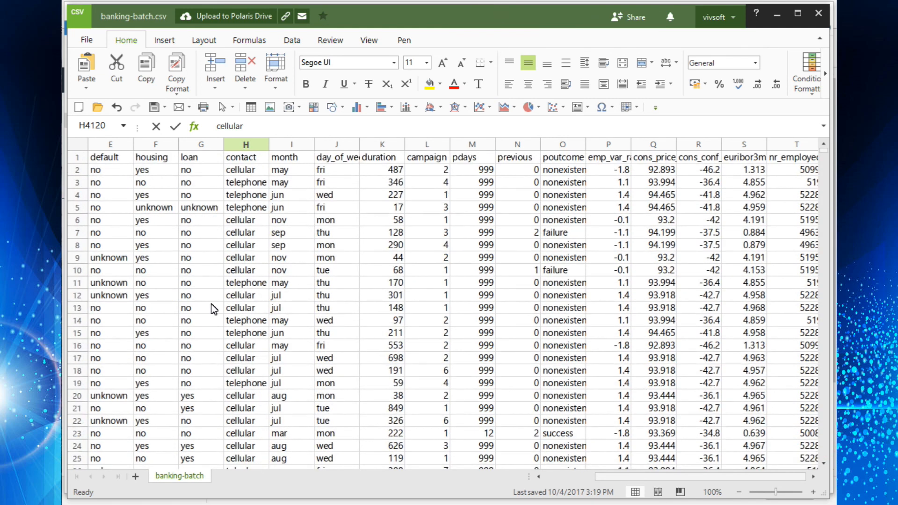
{"action": "left_click", "coordinate": [75, 346]}
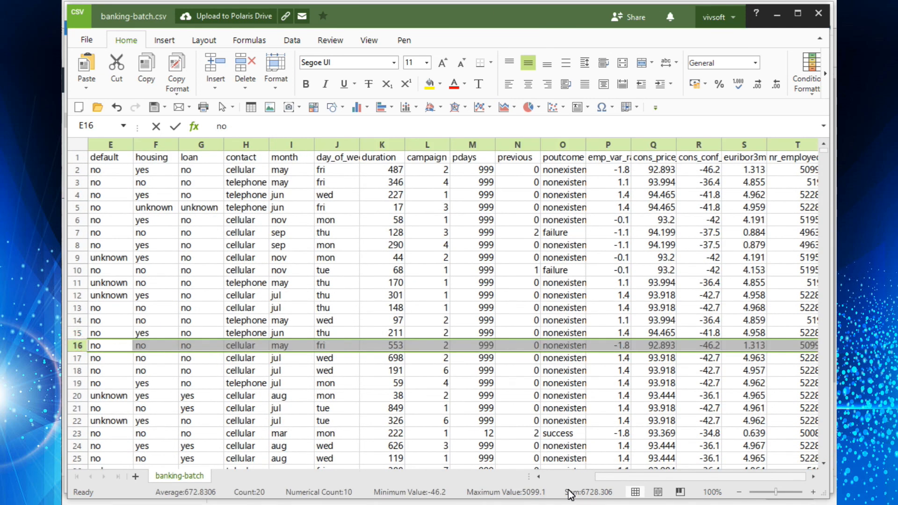
{"action": "left_click_drag", "start_coordinate": [623, 481], "coordinate": [570, 482]}
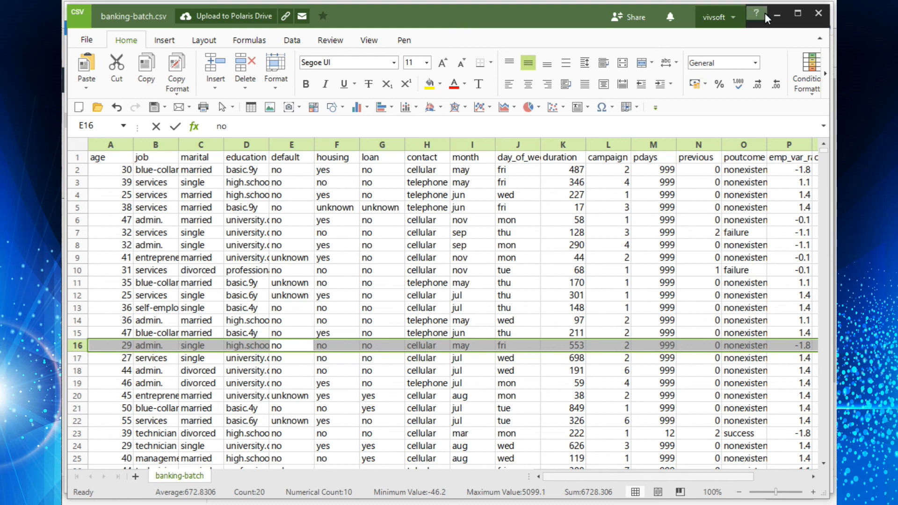
{"action": "left_click", "coordinate": [777, 17]}
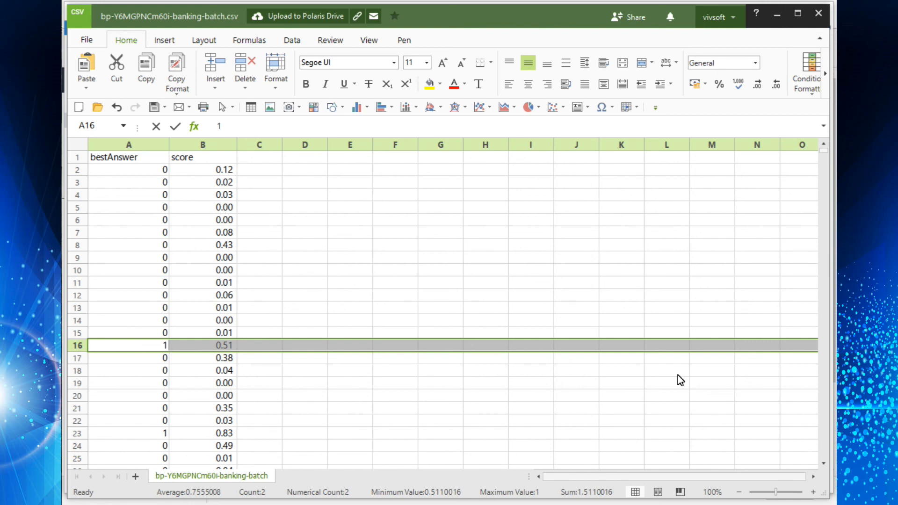
- Switch to Notepad++, copy the whole of line 16 from banking-batch.csv and minimize the editor
{"action": "key", "text": "alt+Tab"}
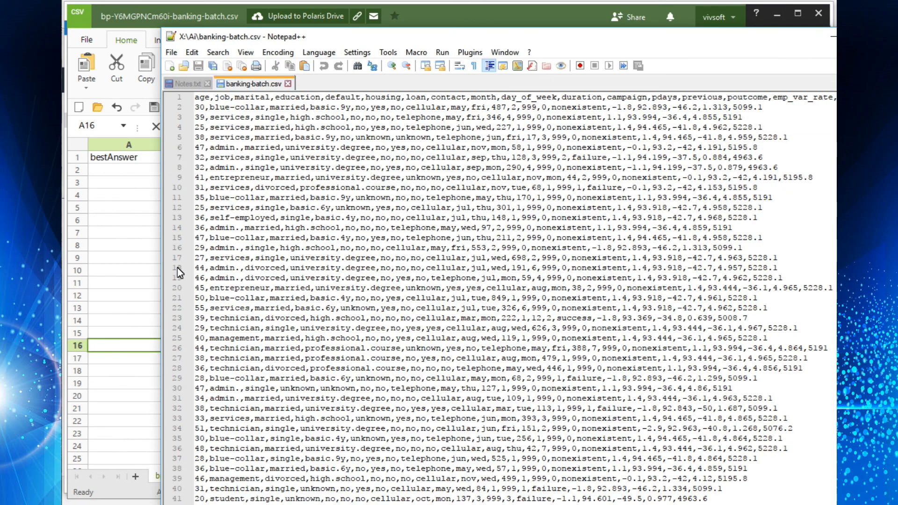
{"action": "left_click_drag", "start_coordinate": [195, 248], "coordinate": [759, 251]}
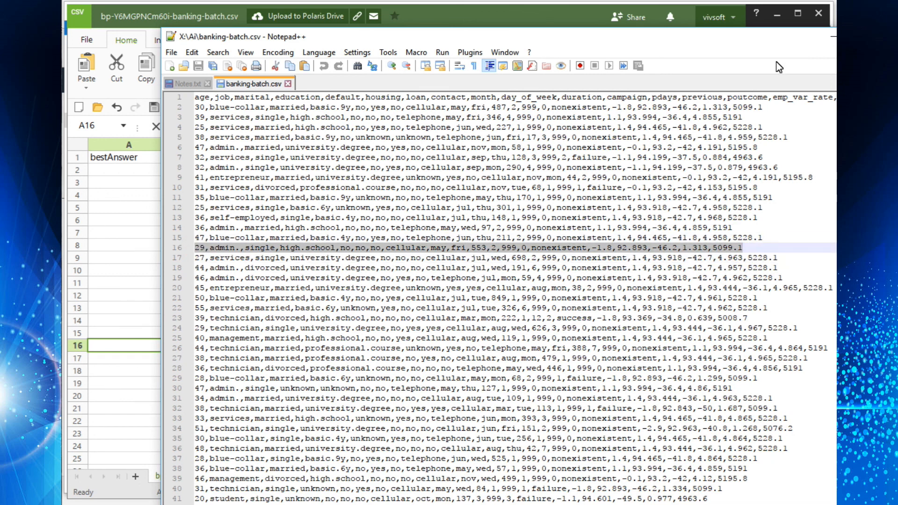
{"action": "left_click", "coordinate": [829, 39]}
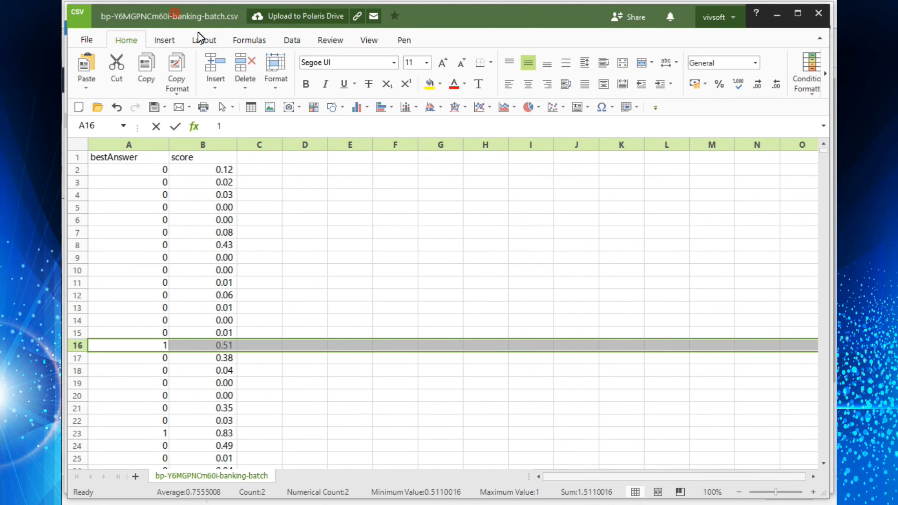
- Minimize the results workbook and the Ai folder window, and close the outdated Batch Predictions page in Chrome
{"action": "left_click", "coordinate": [777, 15]}
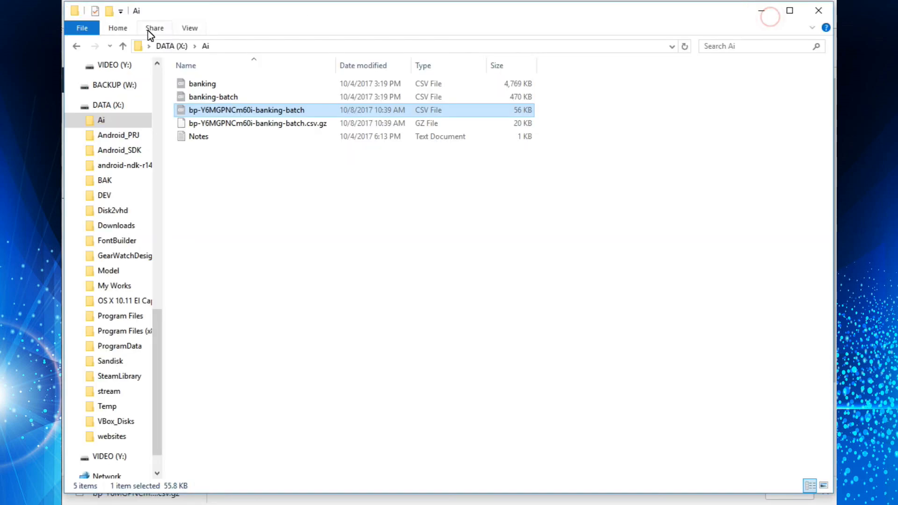
{"action": "left_click", "coordinate": [761, 14]}
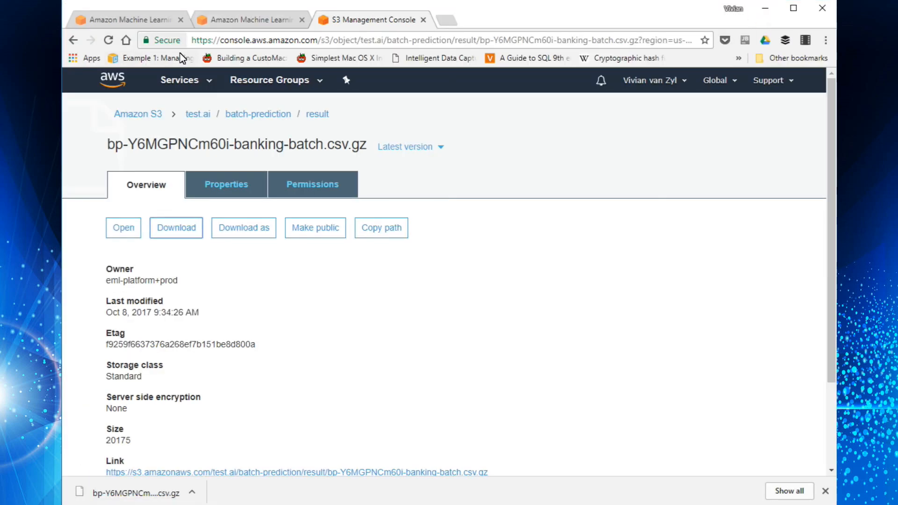
{"action": "left_click", "coordinate": [140, 18]}
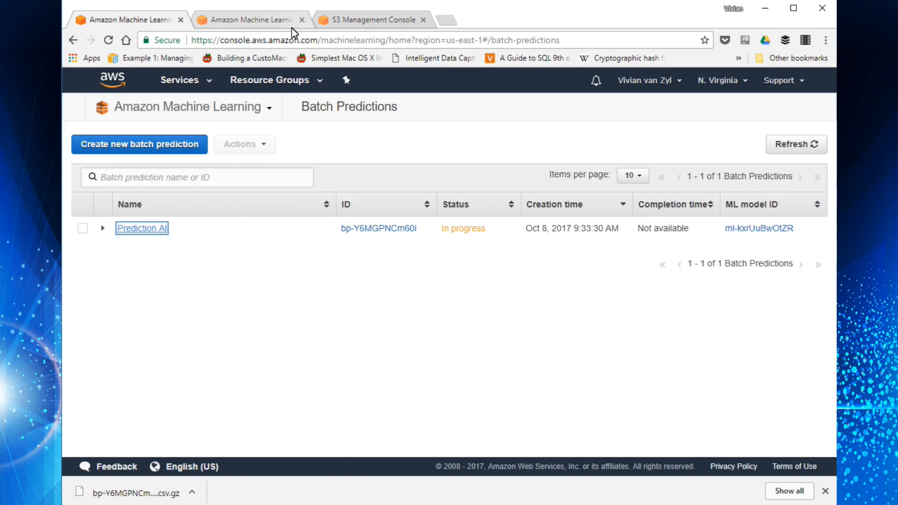
{"action": "left_click", "coordinate": [270, 21]}
{"action": "left_click", "coordinate": [179, 19]}
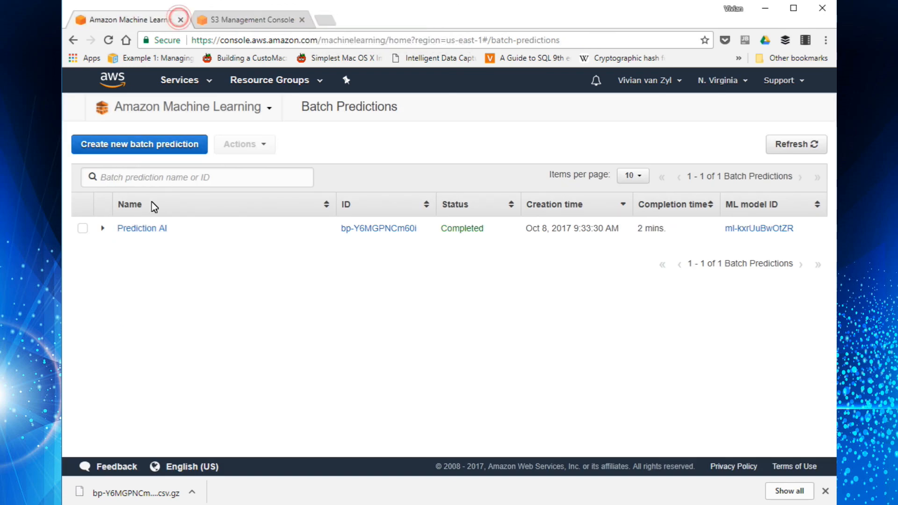
- Go to the ML models list in Amazon Machine Learning and open "ML model: Banking Data 1"
{"action": "left_click", "coordinate": [154, 228]}
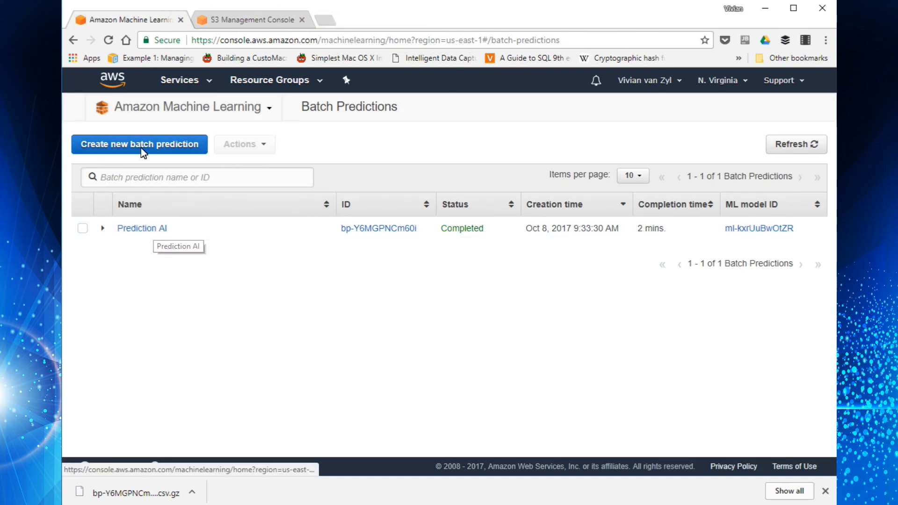
{"action": "left_click", "coordinate": [150, 109]}
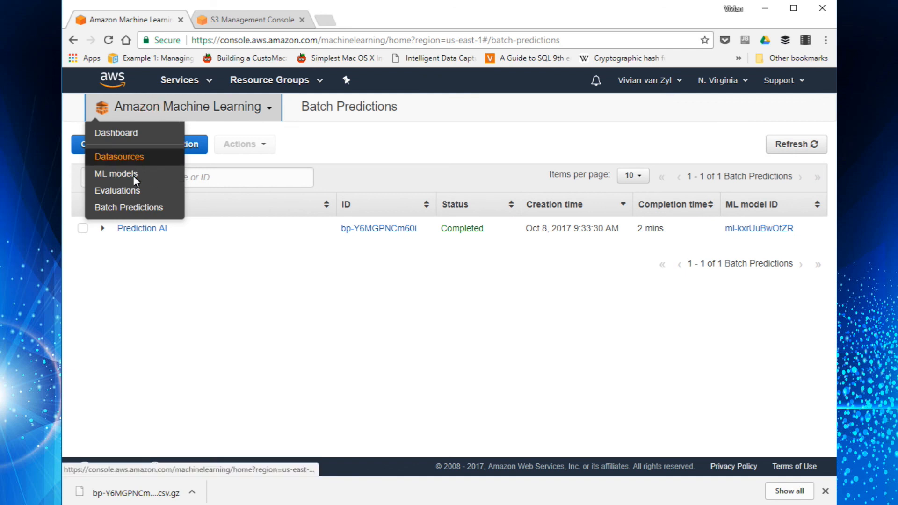
{"action": "left_click", "coordinate": [133, 172]}
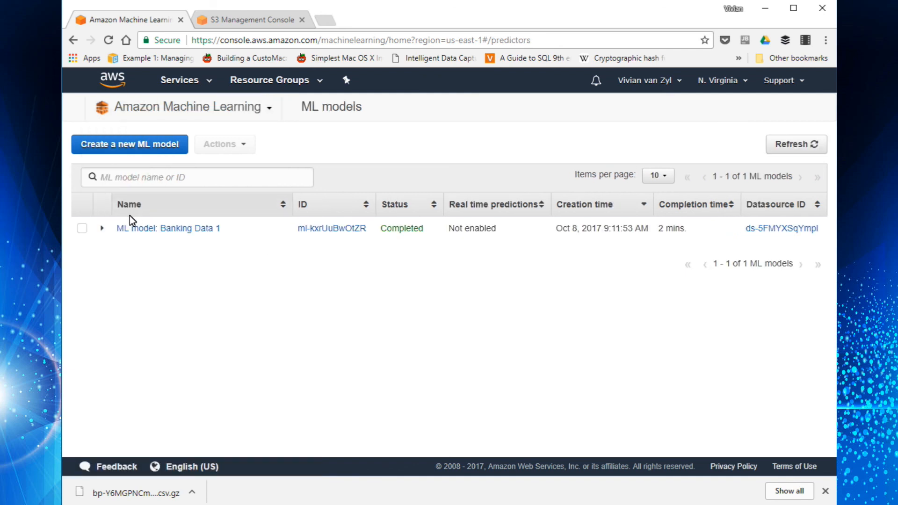
{"action": "left_click", "coordinate": [146, 229]}
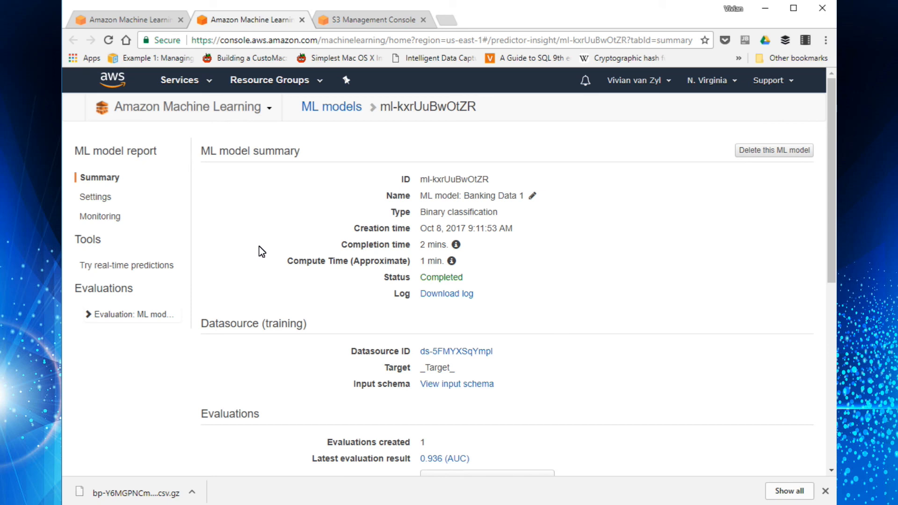
- Try a real-time prediction by pasting the copied line 16 as the record and creating the prediction
{"action": "left_click", "coordinate": [121, 265]}
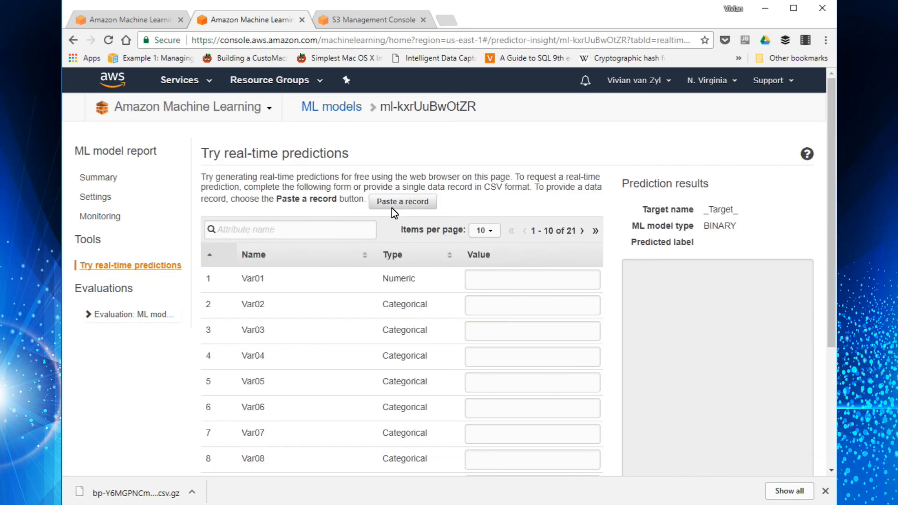
{"action": "left_click", "coordinate": [400, 202]}
{"action": "key", "text": "ctrl+v"}
{"action": "left_click", "coordinate": [580, 300]}
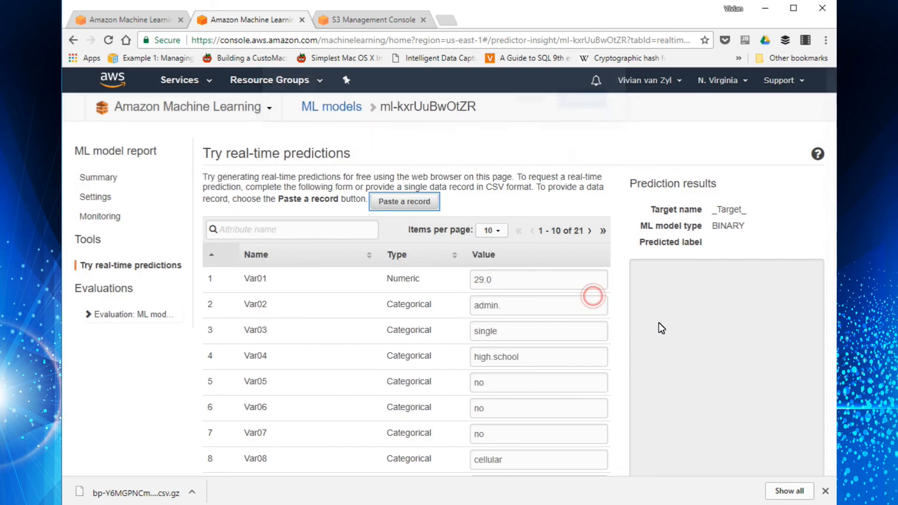
{"action": "scroll", "coordinate": [588, 354], "scroll_direction": "down", "scroll_amount": 3}
{"action": "left_click", "coordinate": [556, 402]}
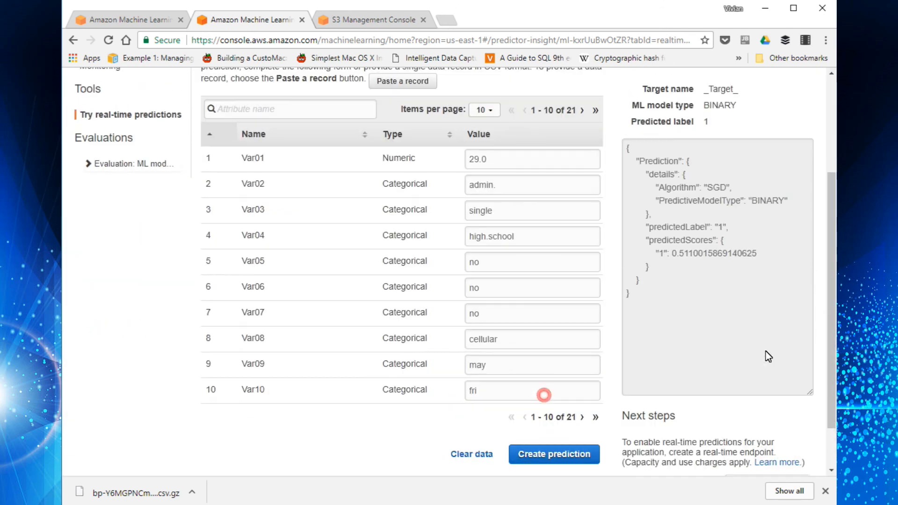
- Examine the predicted label, the predicted score and the full JSON response in the prediction results
{"action": "left_click", "coordinate": [720, 307]}
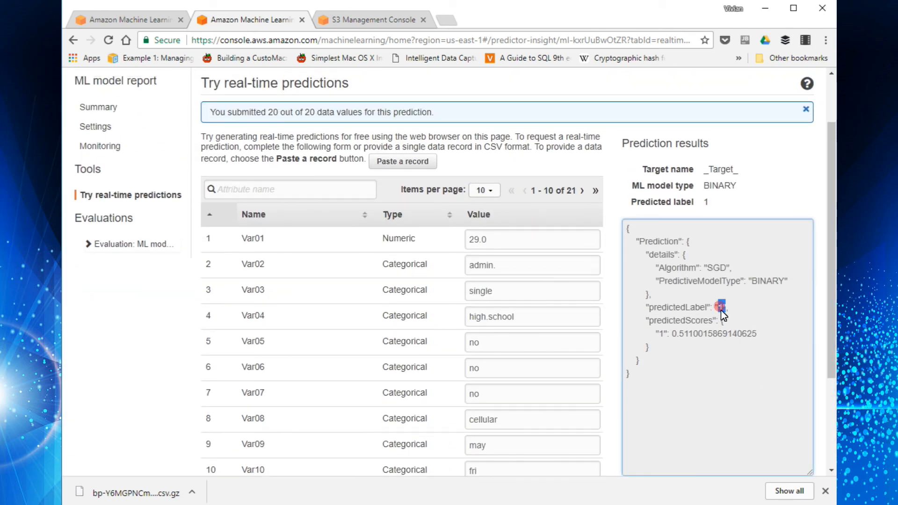
{"action": "left_click_drag", "start_coordinate": [678, 335], "coordinate": [684, 335]}
{"action": "left_click", "coordinate": [752, 402]}
{"action": "left_click_drag", "start_coordinate": [628, 370], "coordinate": [627, 229]}
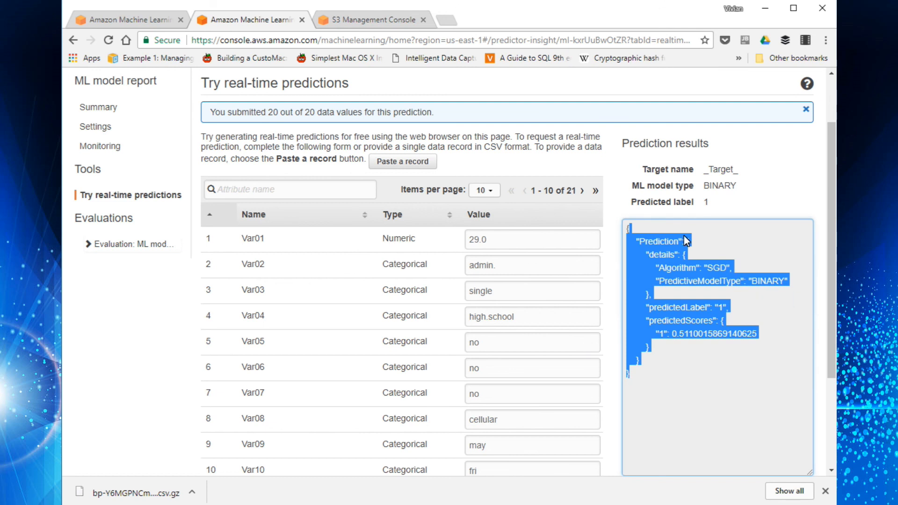
{"action": "left_click", "coordinate": [663, 358]}
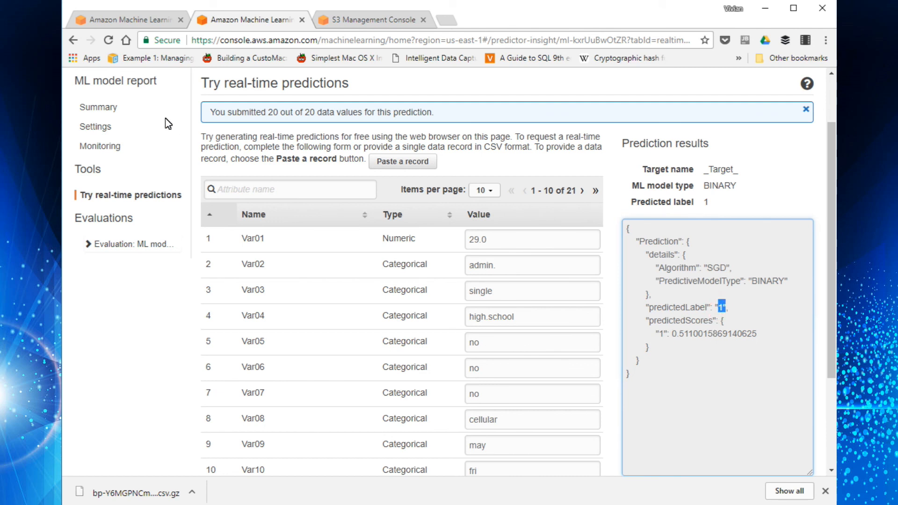
{"action": "scroll", "coordinate": [168, 124], "scroll_direction": "up", "scroll_amount": 3}
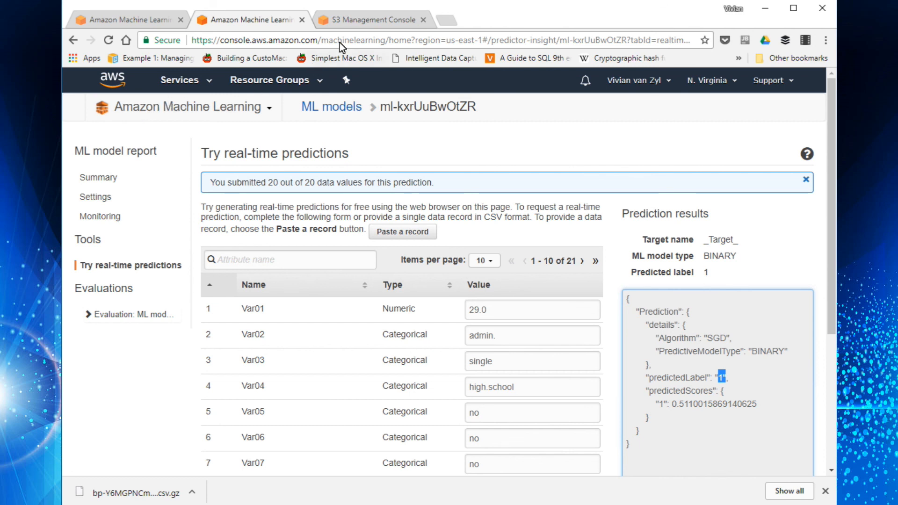
- Switch to the S3 console and look through the batch-prediction folder and its result subfolder in test.ai
{"action": "left_click", "coordinate": [367, 20]}
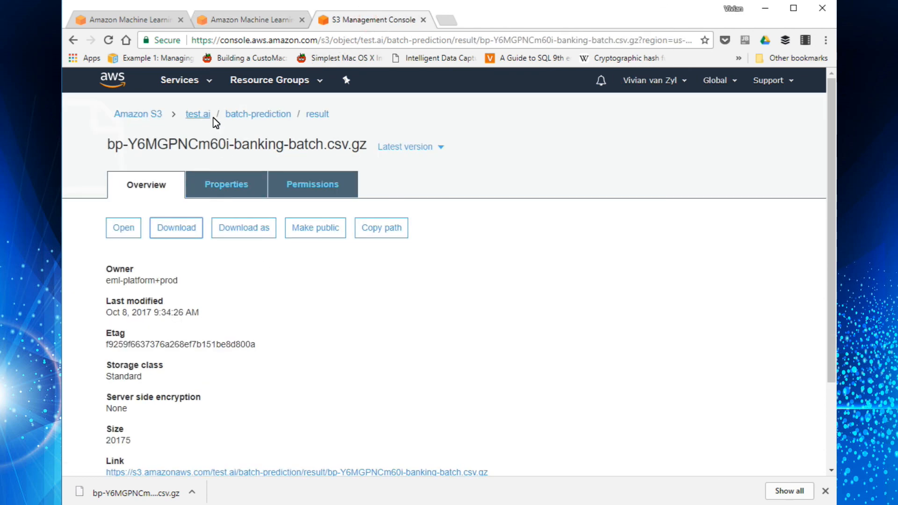
{"action": "left_click", "coordinate": [261, 115]}
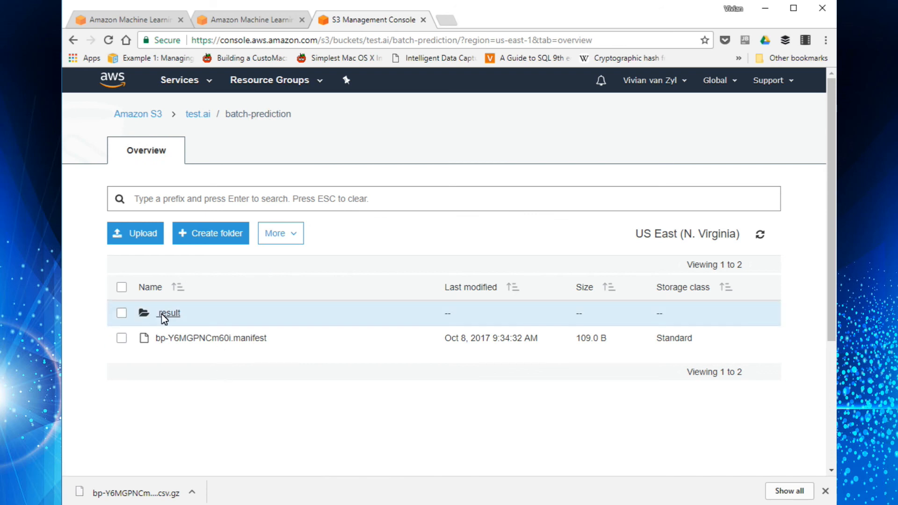
{"action": "left_click", "coordinate": [169, 312]}
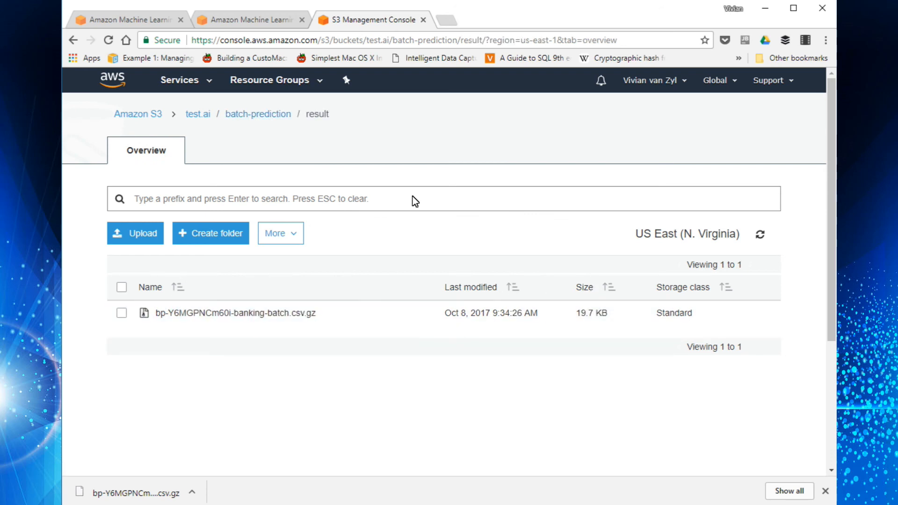
- Return to the ML model report, explore the evaluation's performance and lower the score threshold to 0.44
{"action": "left_click", "coordinate": [248, 21]}
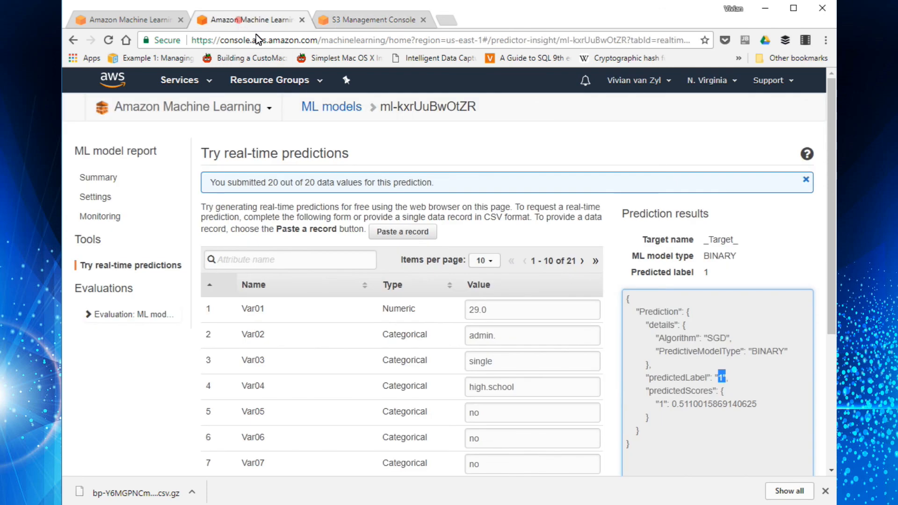
{"action": "left_click", "coordinate": [134, 316]}
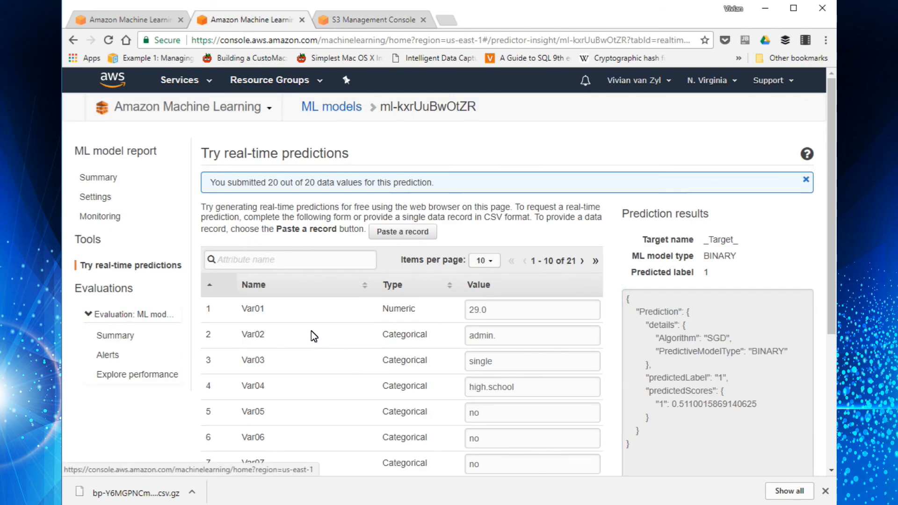
{"action": "left_click", "coordinate": [118, 375]}
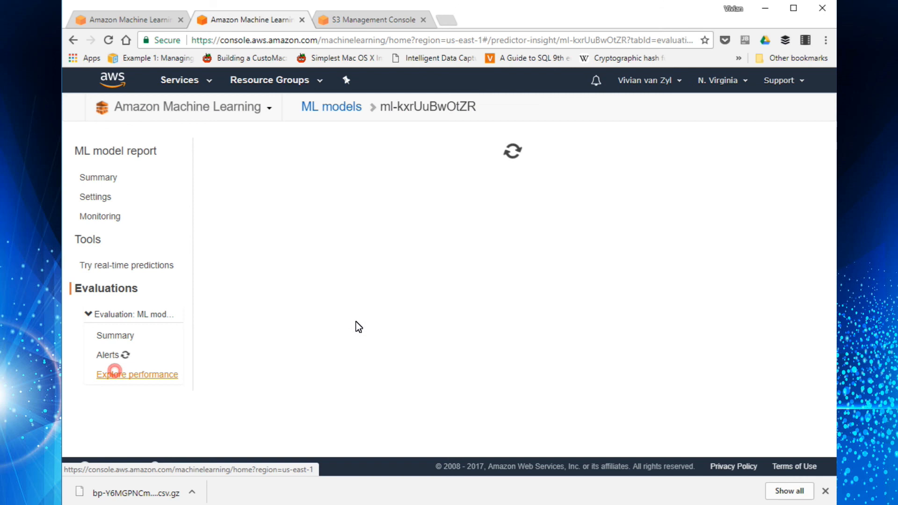
{"action": "scroll", "coordinate": [283, 180], "scroll_direction": "down", "scroll_amount": 3}
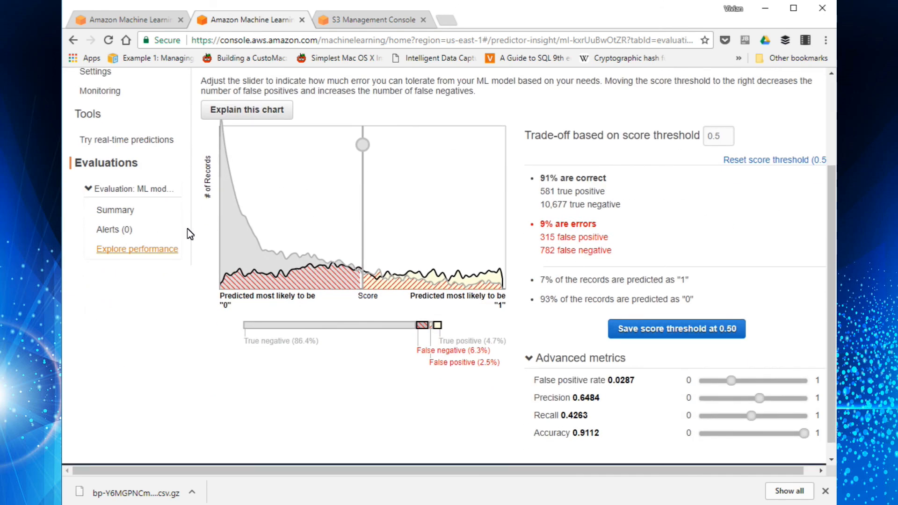
{"action": "mouse_move", "coordinate": [362, 145]}
{"action": "left_mouse_down"}
{"action": "mouse_move", "coordinate": [333, 147]}
{"action": "mouse_move", "coordinate": [456, 150]}
{"action": "mouse_move", "coordinate": [280, 148]}
{"action": "mouse_move", "coordinate": [383, 148]}
{"action": "mouse_move", "coordinate": [349, 152]}
{"action": "left_mouse_up"}
{"action": "scroll", "coordinate": [349, 151], "scroll_direction": "up", "scroll_amount": 5}
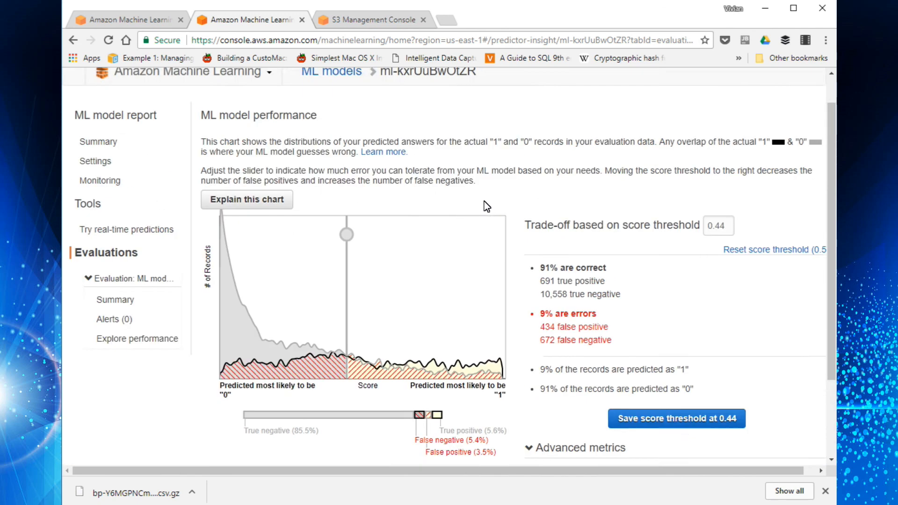
- Raise the score threshold on the model performance chart to 0.62 and review the trade-off and advanced metrics
{"action": "scroll", "coordinate": [459, 300], "scroll_direction": "down", "scroll_amount": 3}
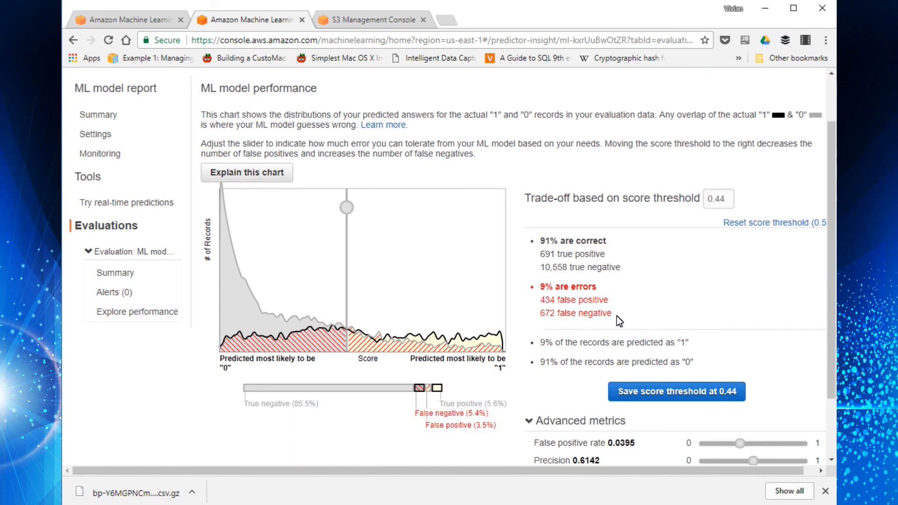
{"action": "left_click_drag", "start_coordinate": [342, 202], "coordinate": [396, 215]}
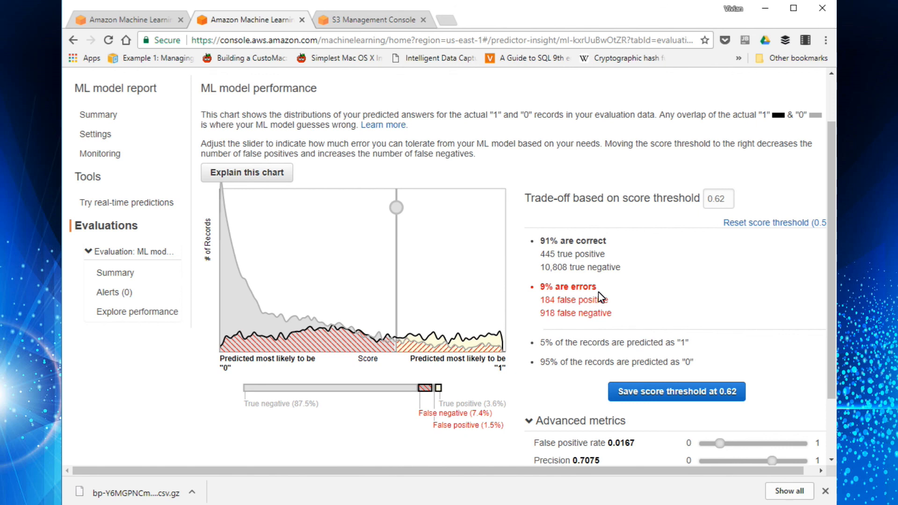
{"action": "scroll", "coordinate": [640, 277], "scroll_direction": "down", "scroll_amount": 3}
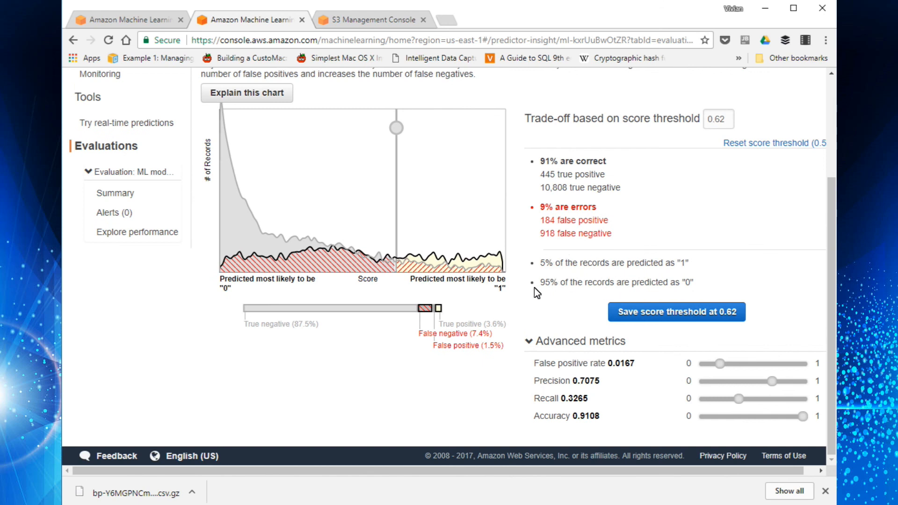
{"action": "scroll", "coordinate": [500, 252], "scroll_direction": "up", "scroll_amount": 3}
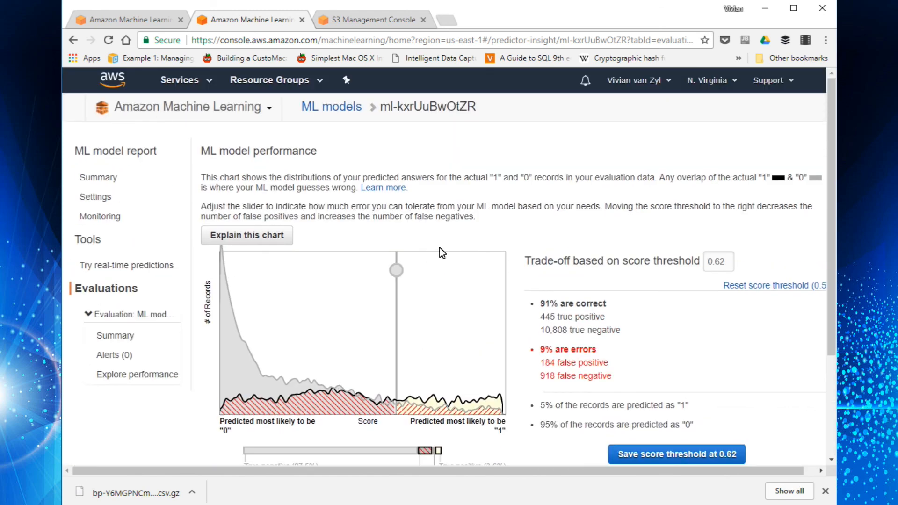